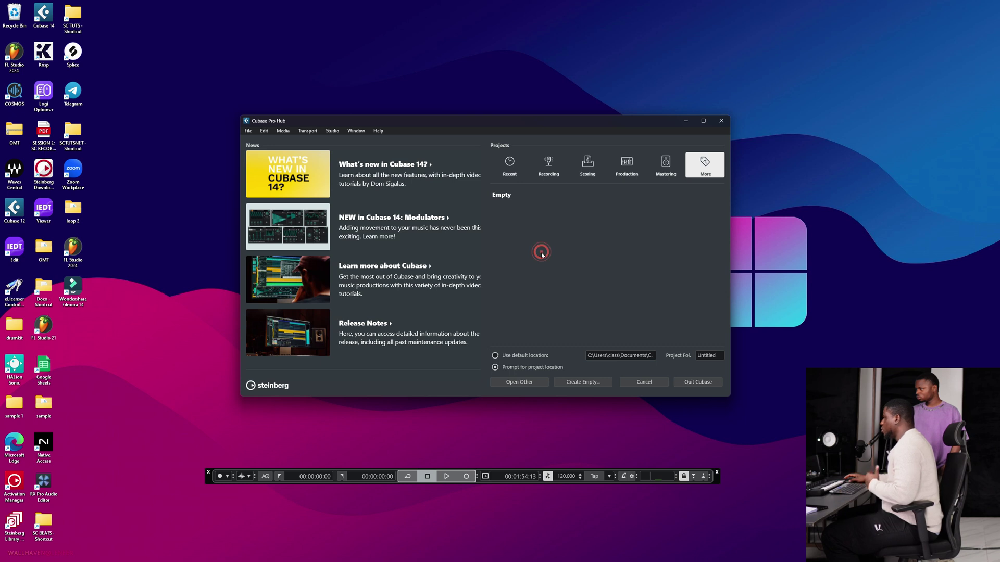
- Create an empty project stored in the D: drive's tutorial "project folder" and return the project cursor to the timeline start
{"action": "left_click", "coordinate": [508, 201]}
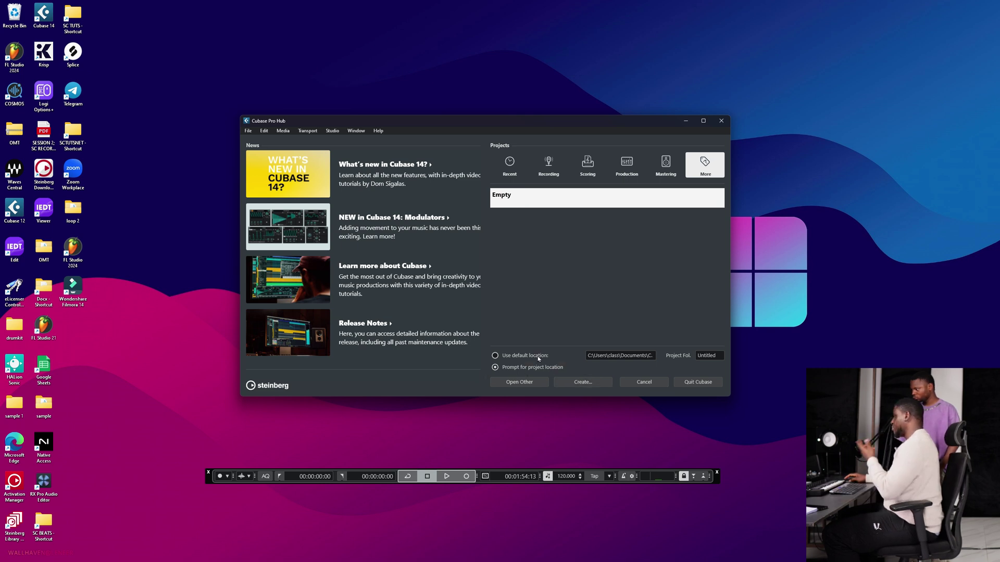
{"action": "left_click", "coordinate": [574, 382]}
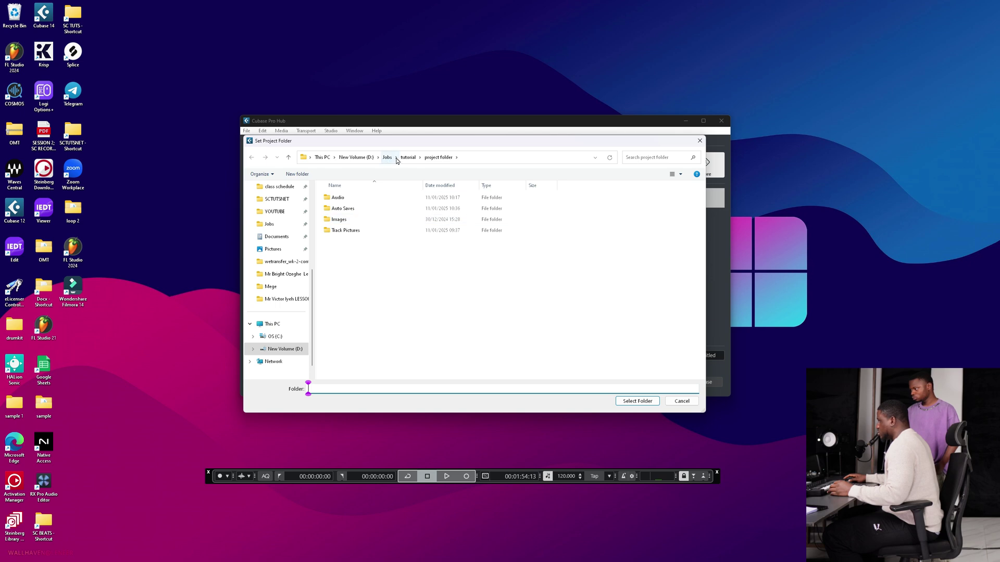
{"action": "left_click", "coordinate": [638, 401]}
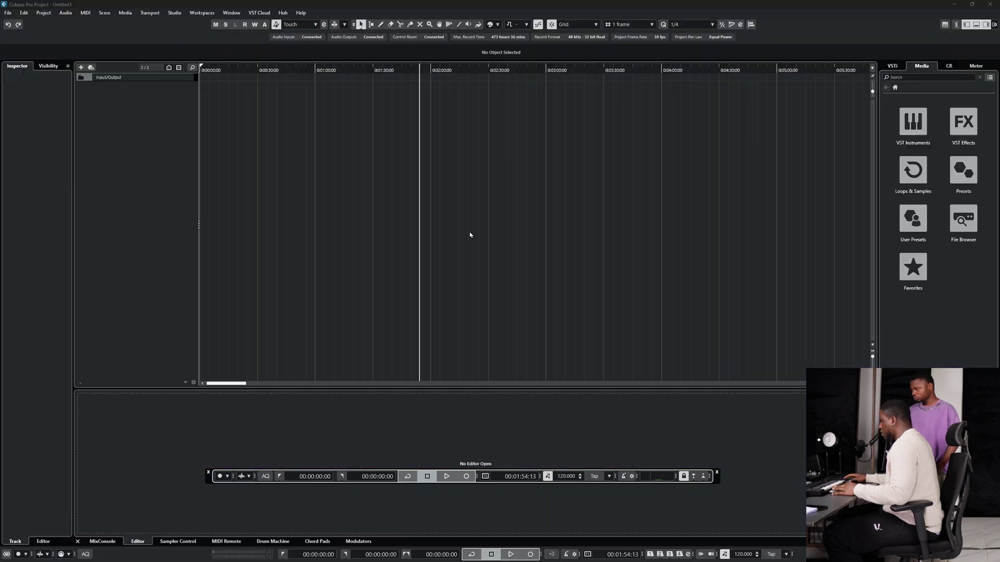
{"action": "left_click_drag", "start_coordinate": [237, 72], "coordinate": [103, 74]}
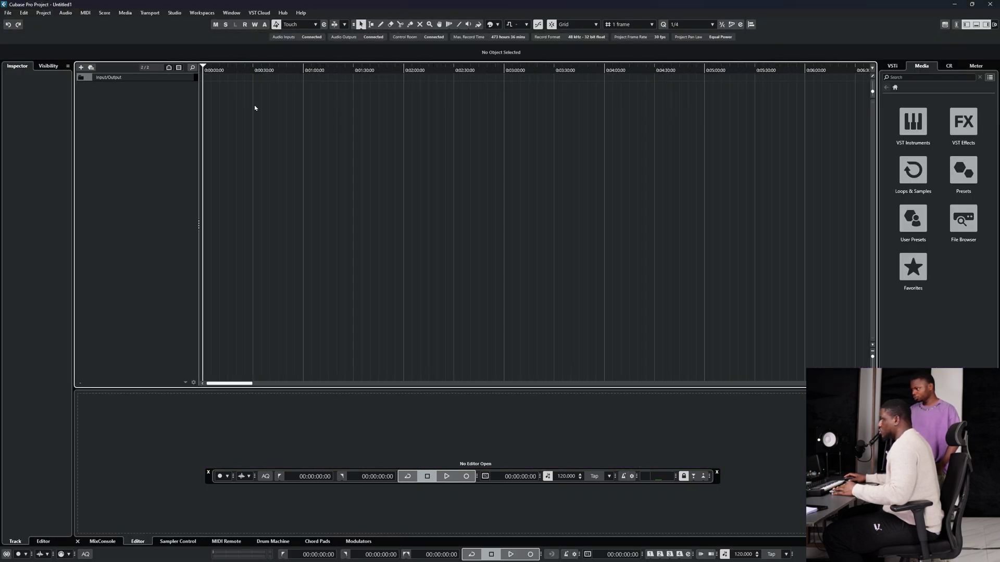
{"action": "left_click", "coordinate": [220, 70]}
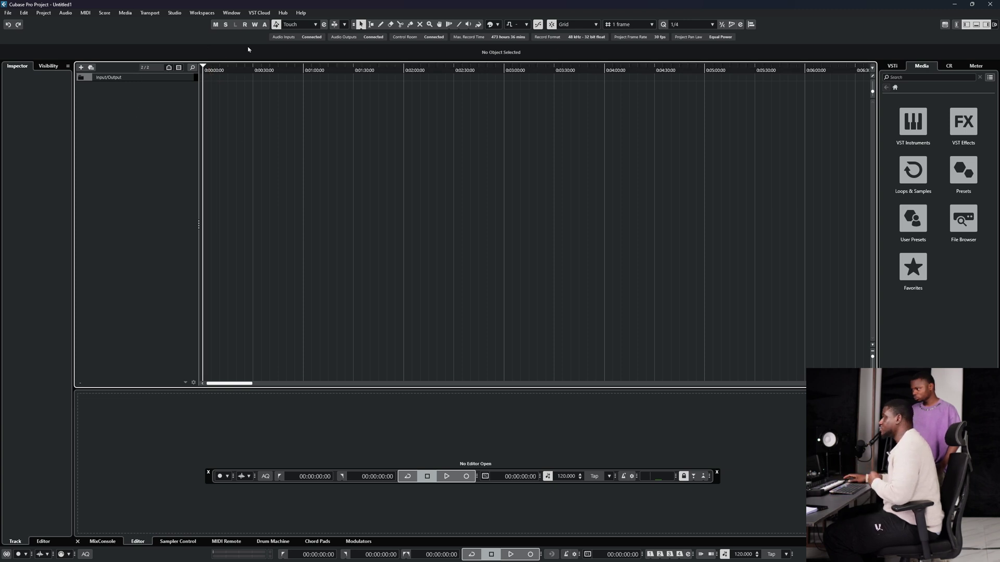
- Switch the audio system's ASIO driver to Steinberg built-in ASIO Driver in the studio setup
{"action": "left_click", "coordinate": [172, 14]}
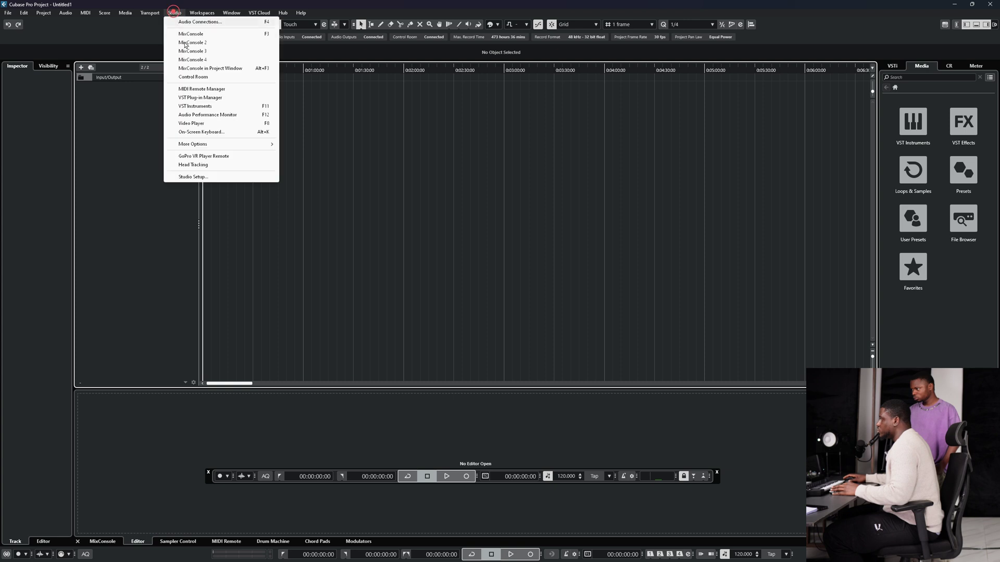
{"action": "left_click", "coordinate": [207, 177]}
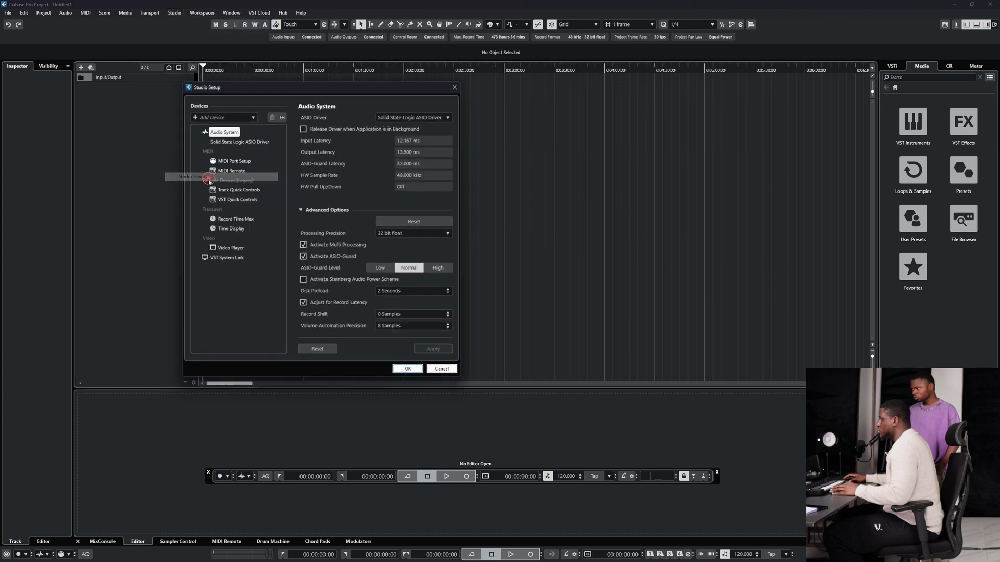
{"action": "left_click", "coordinate": [384, 116]}
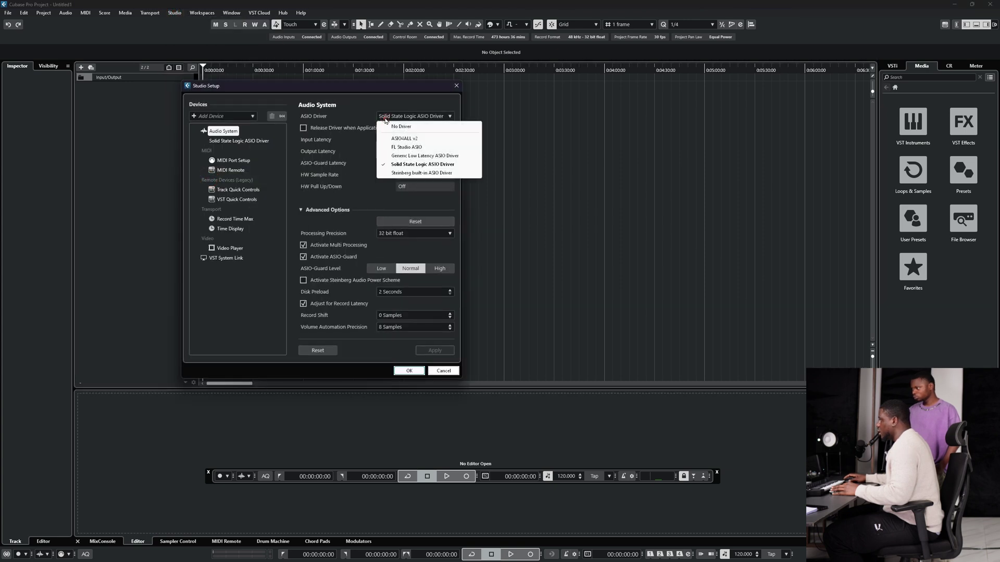
{"action": "left_click", "coordinate": [405, 172]}
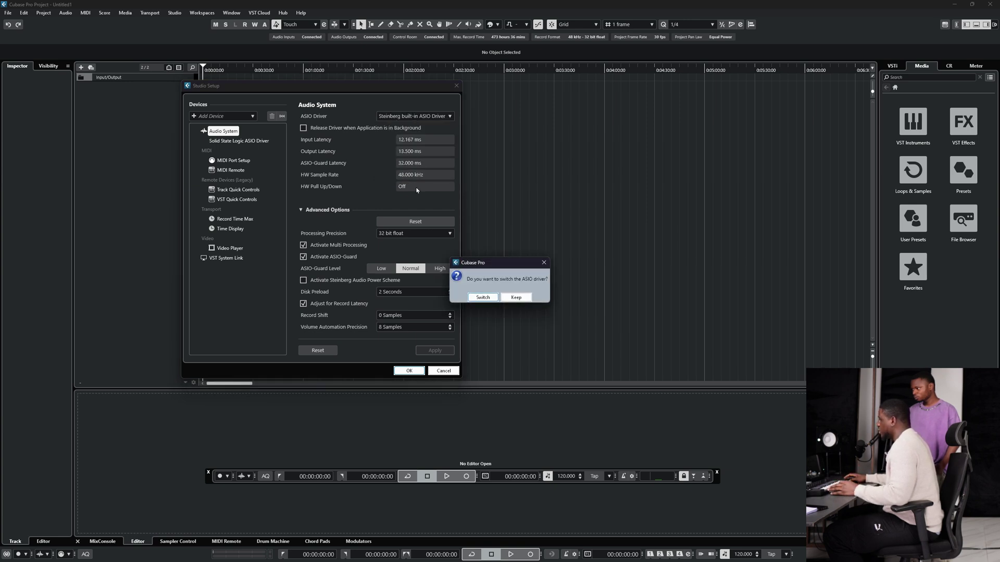
{"action": "left_click", "coordinate": [478, 295]}
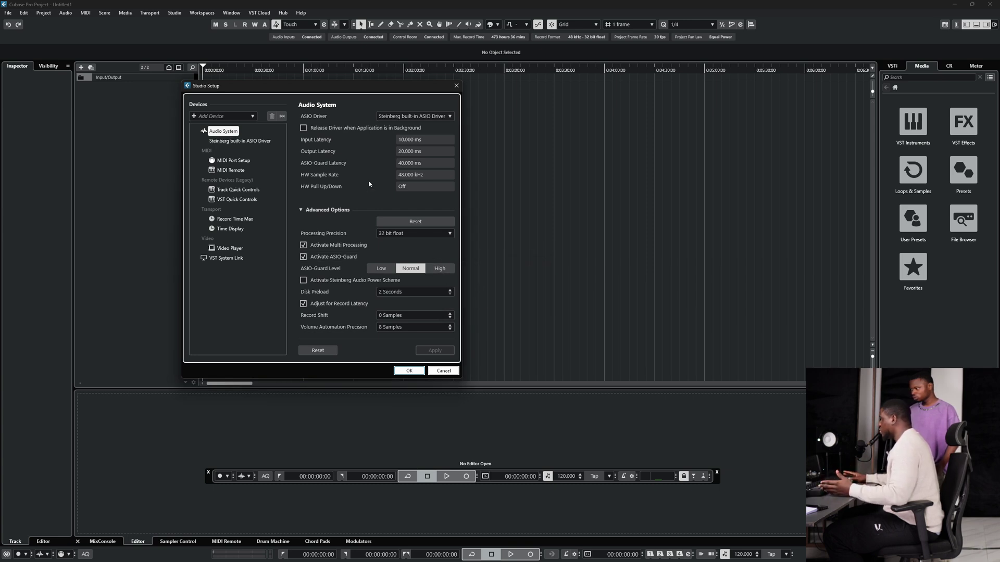
- Check the output and input ports in the Steinberg built-in ASIO Driver's control panel and accept the studio setup
{"action": "left_click", "coordinate": [226, 143]}
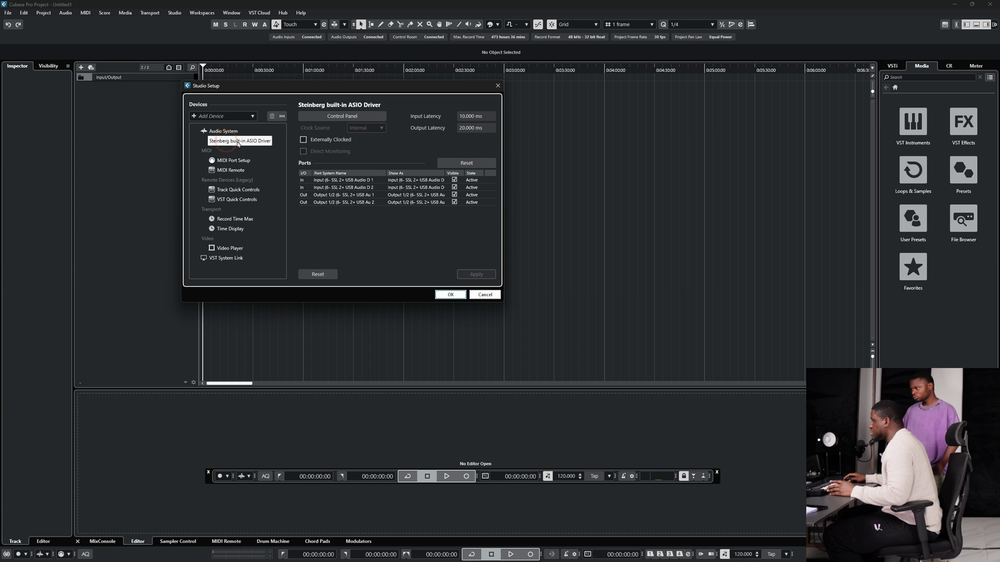
{"action": "left_click", "coordinate": [353, 117]}
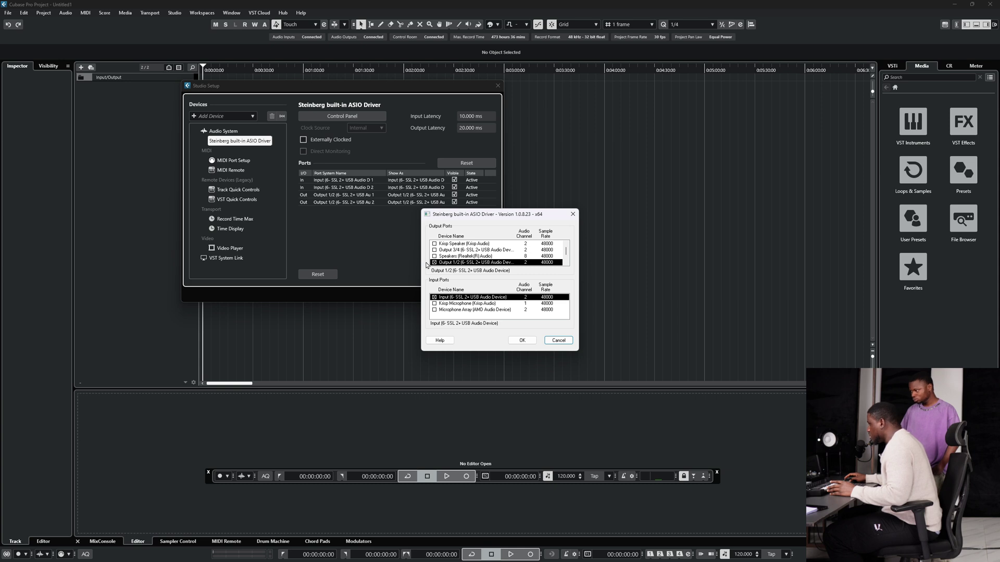
{"action": "scroll", "coordinate": [467, 265], "scroll_direction": "down", "scroll_amount": 2}
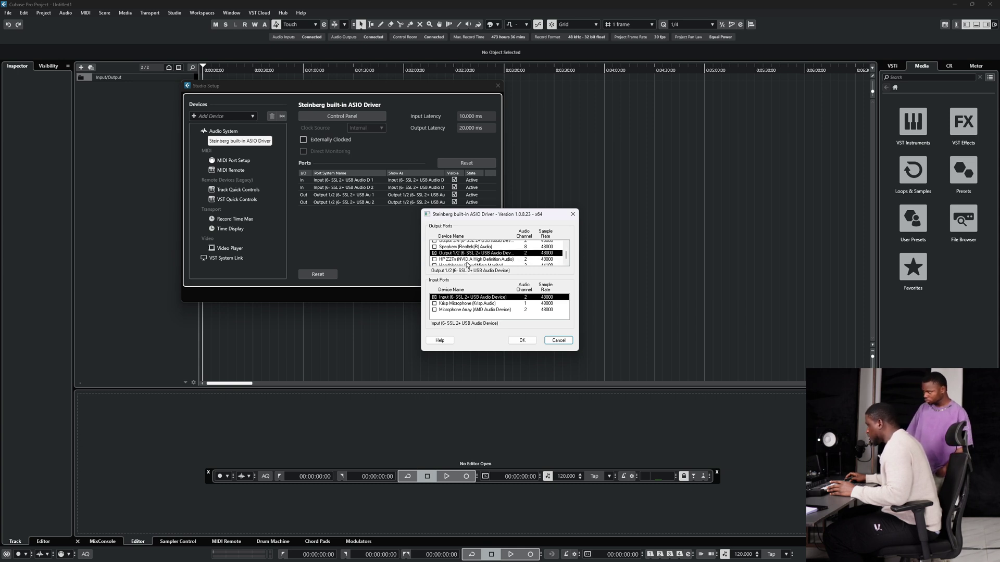
{"action": "scroll", "coordinate": [467, 266], "scroll_direction": "up", "scroll_amount": 2}
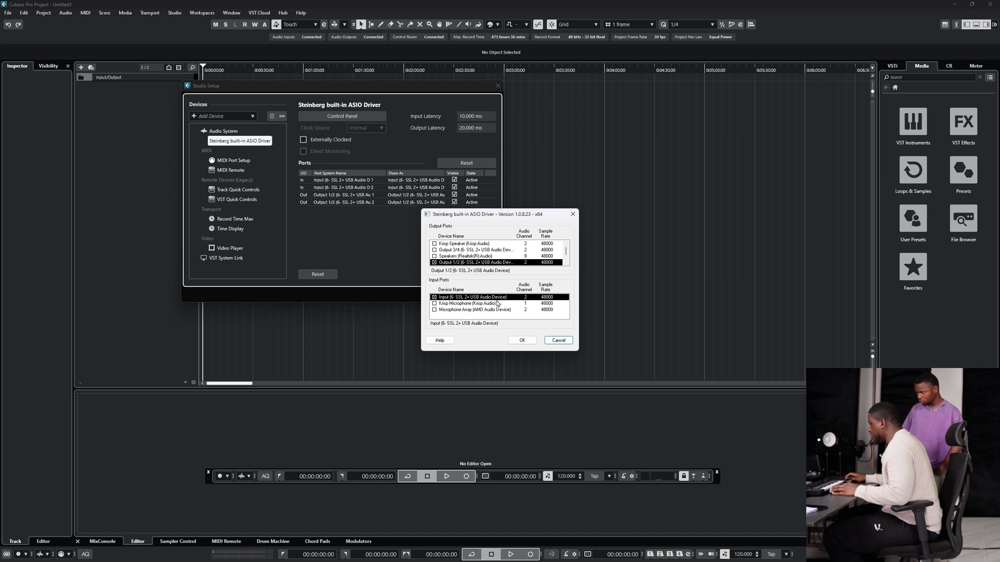
{"action": "left_click", "coordinate": [522, 341]}
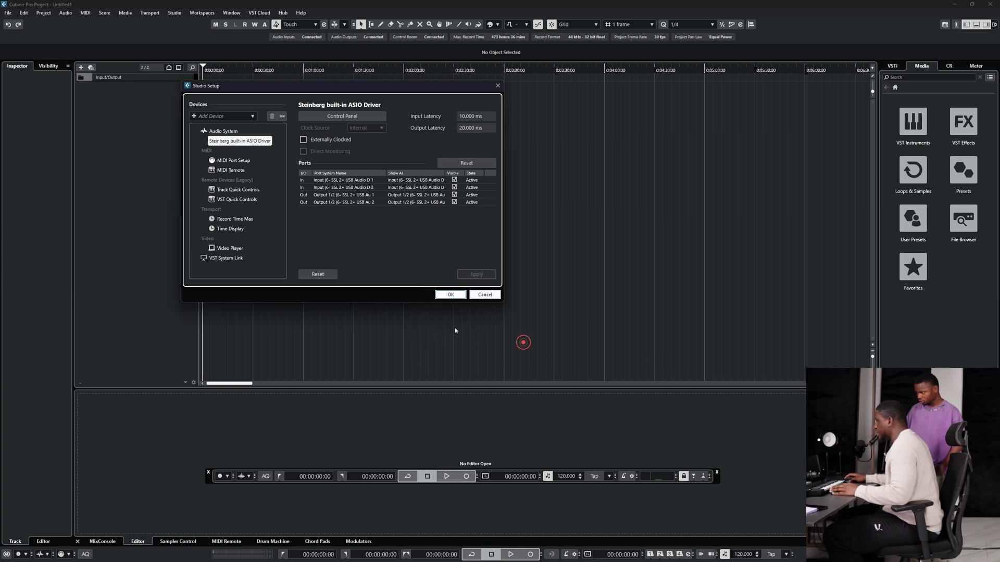
{"action": "left_click", "coordinate": [447, 295]}
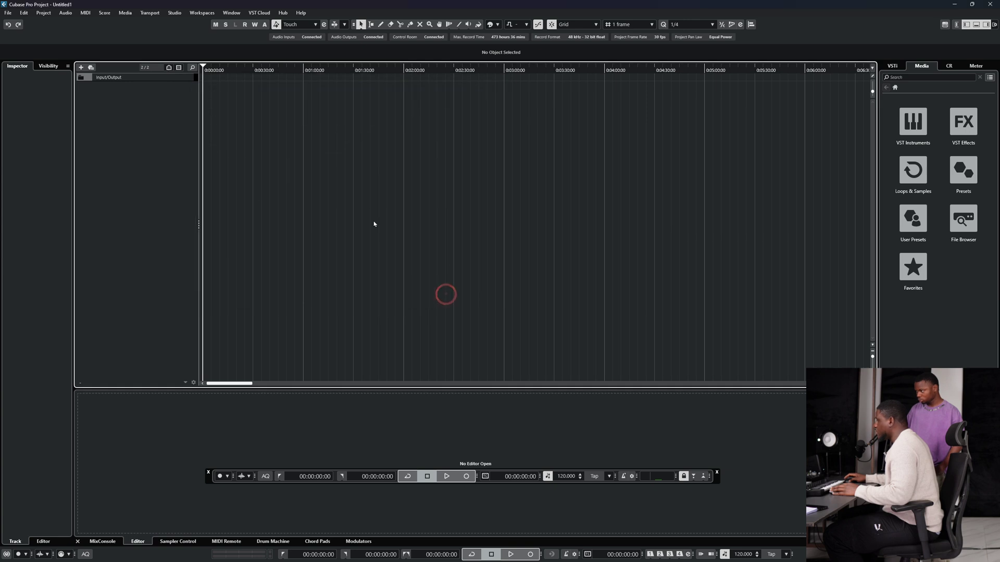
- Hide the floating transport panel
{"action": "left_click", "coordinate": [368, 212]}
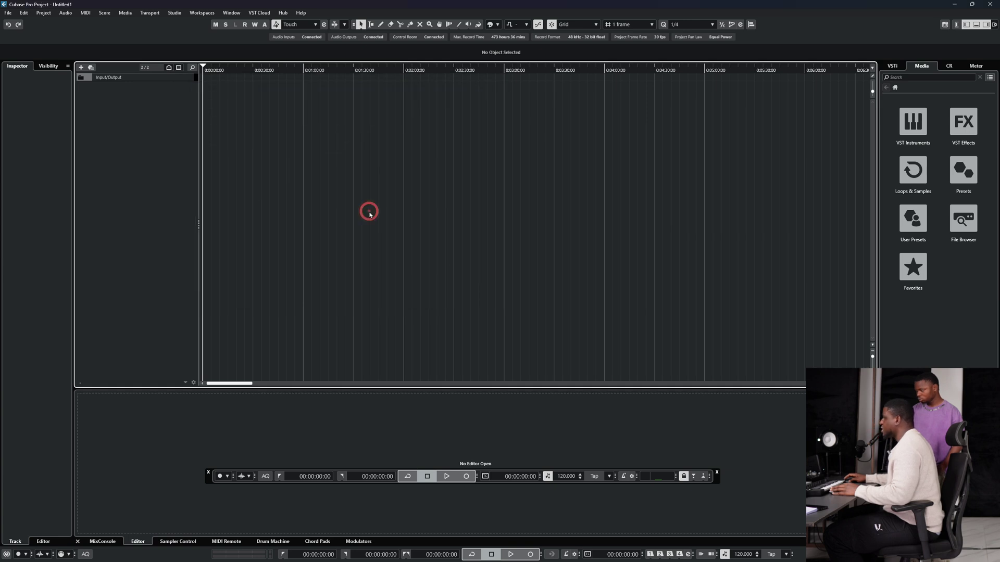
{"action": "left_click", "coordinate": [159, 128]}
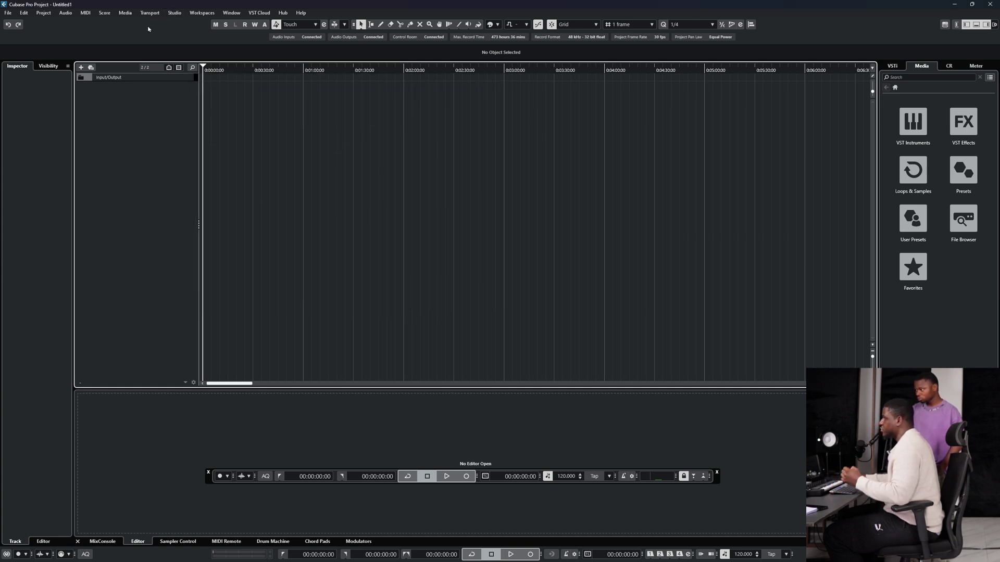
{"action": "left_click", "coordinate": [134, 139]}
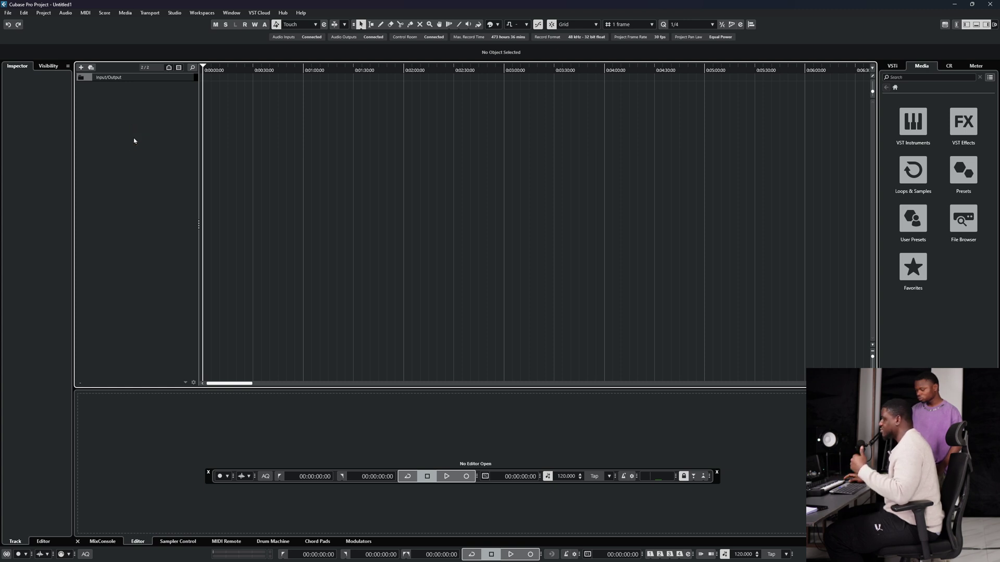
{"action": "key", "text": "F2"}
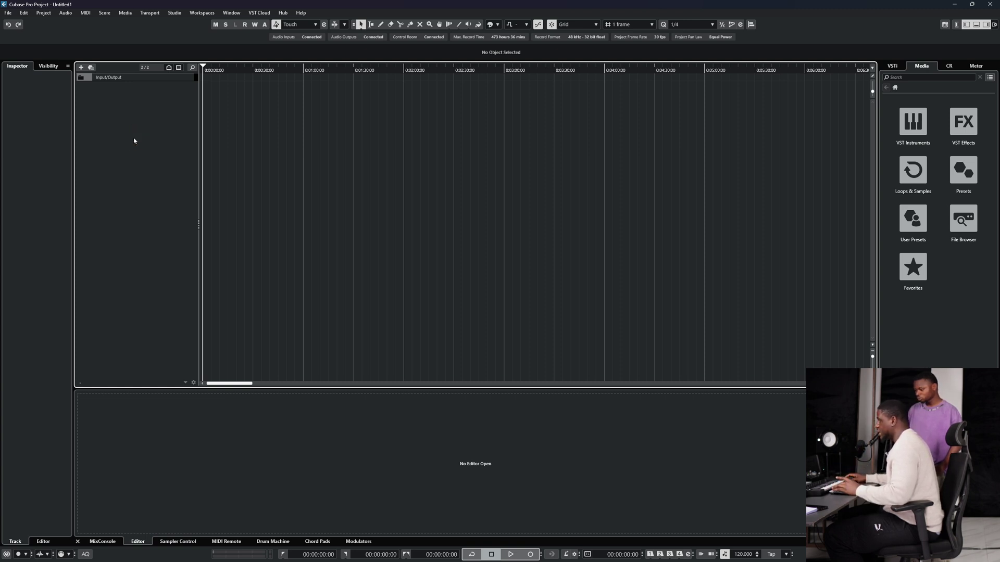
- Examine the input buses and their device ports in the audio connections, and close the window
{"action": "key", "text": "F3"}
{"action": "key", "text": "F3"}
{"action": "key", "text": "F4"}
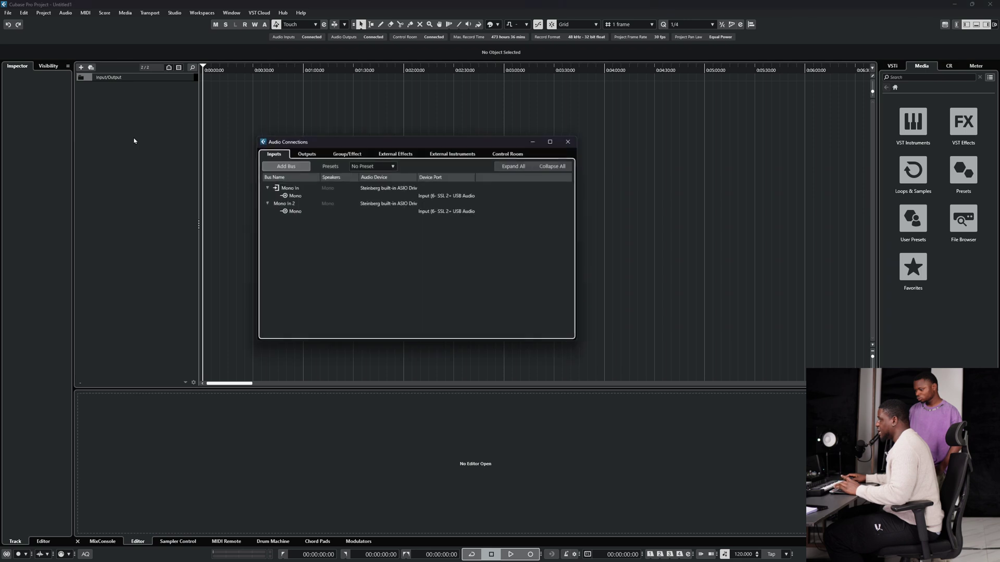
{"action": "key", "text": "F4"}
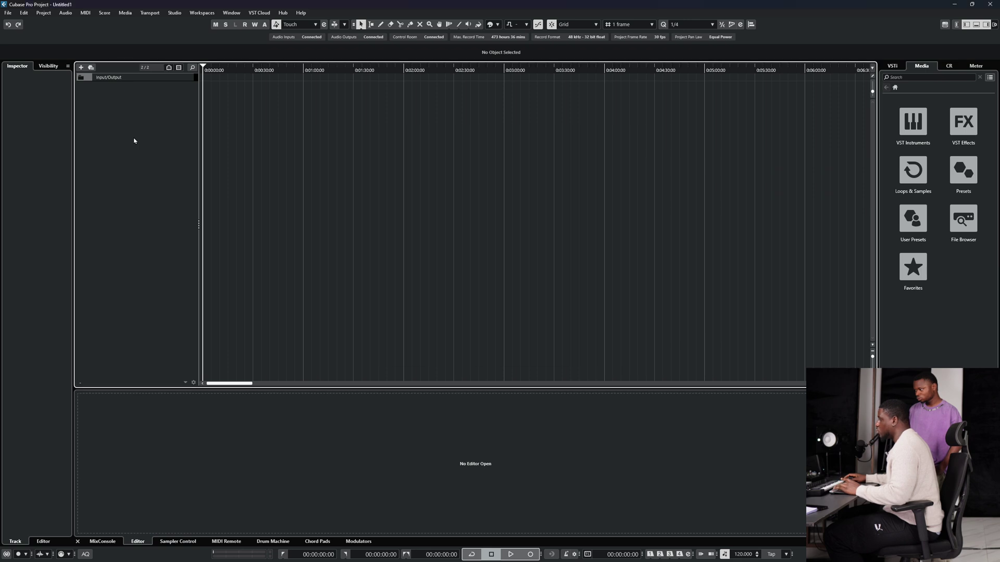
{"action": "left_click", "coordinate": [174, 13]}
{"action": "left_click", "coordinate": [181, 22]}
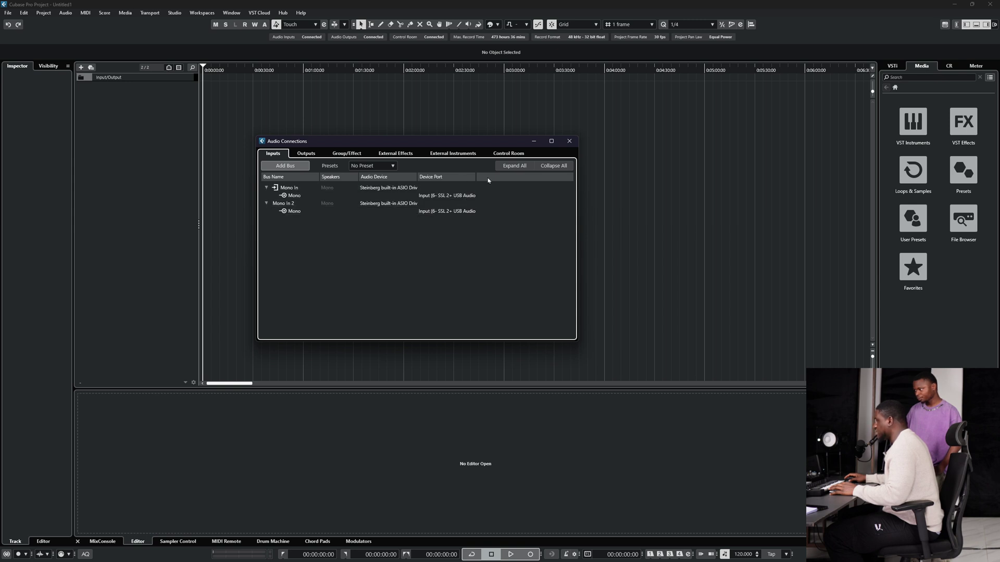
{"action": "left_click", "coordinate": [570, 141]}
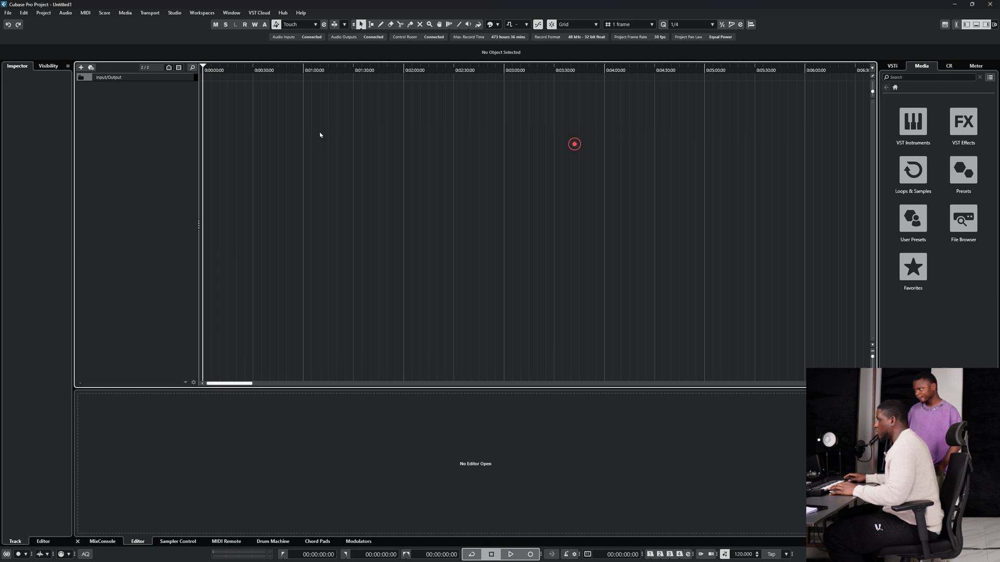
- Add one mono audio track with Mono In as its input and Stereo Out as its output
{"action": "right_click", "coordinate": [152, 100]}
{"action": "left_click", "coordinate": [172, 103]}
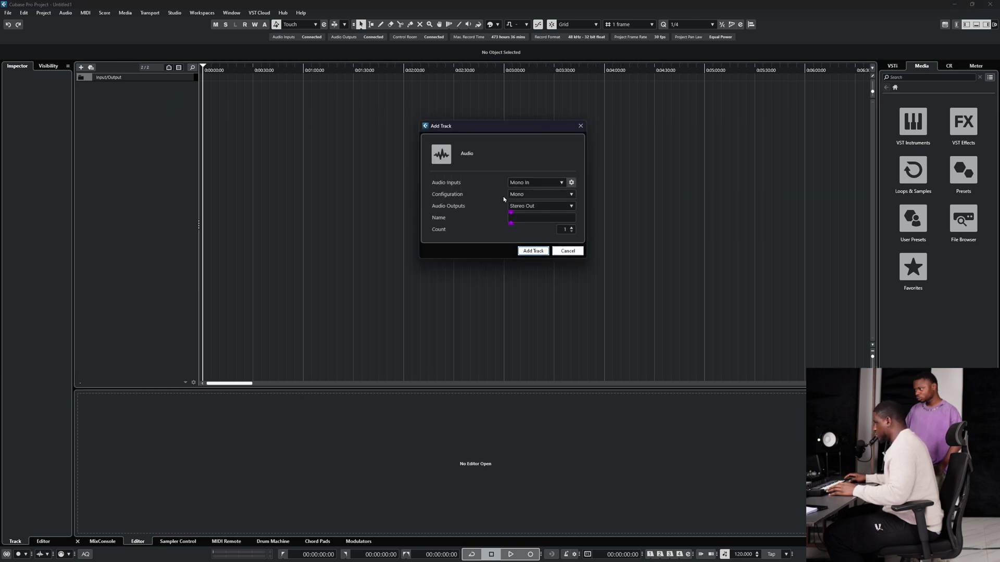
{"action": "left_click", "coordinate": [521, 196]}
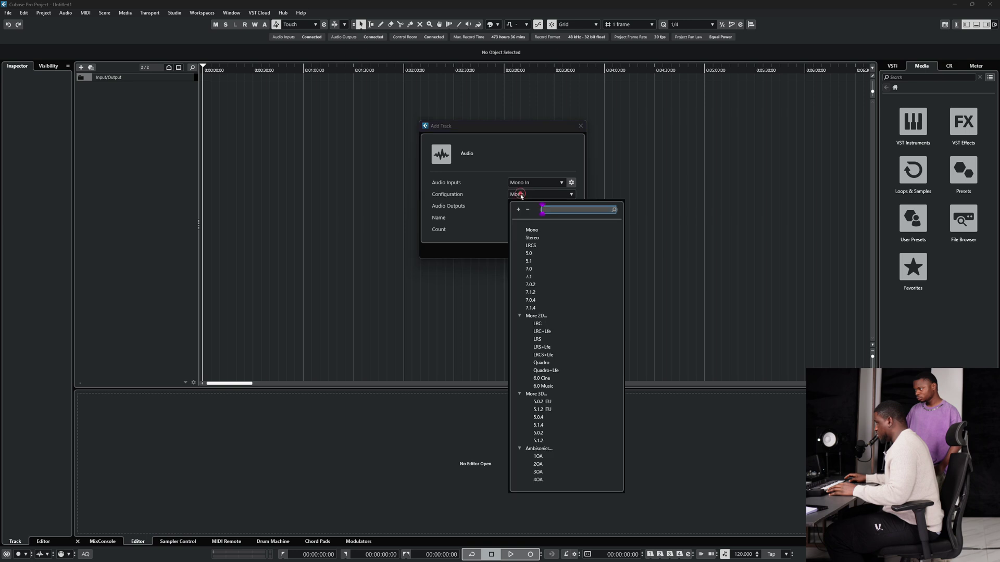
{"action": "left_click", "coordinate": [523, 206]}
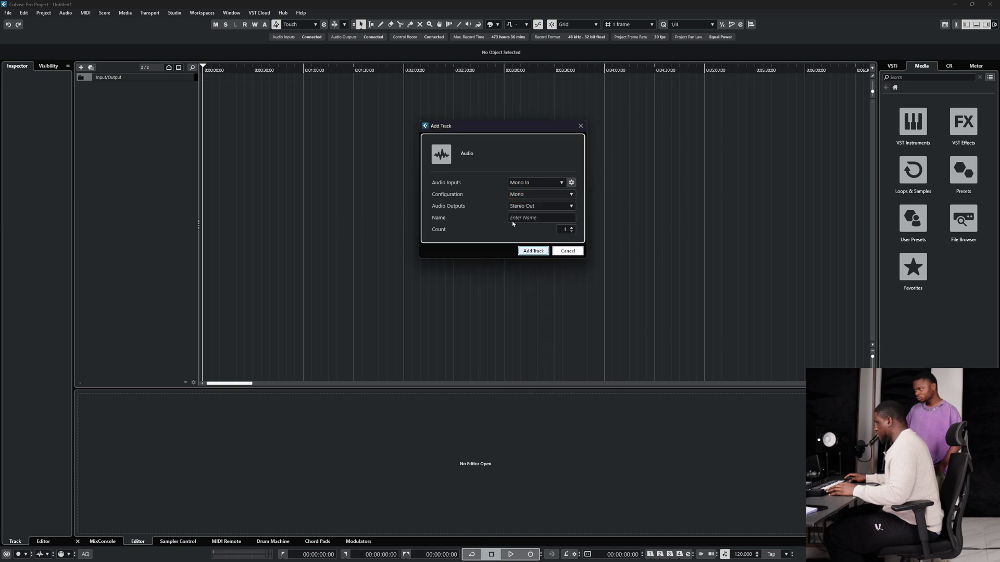
{"action": "left_click", "coordinate": [526, 183]}
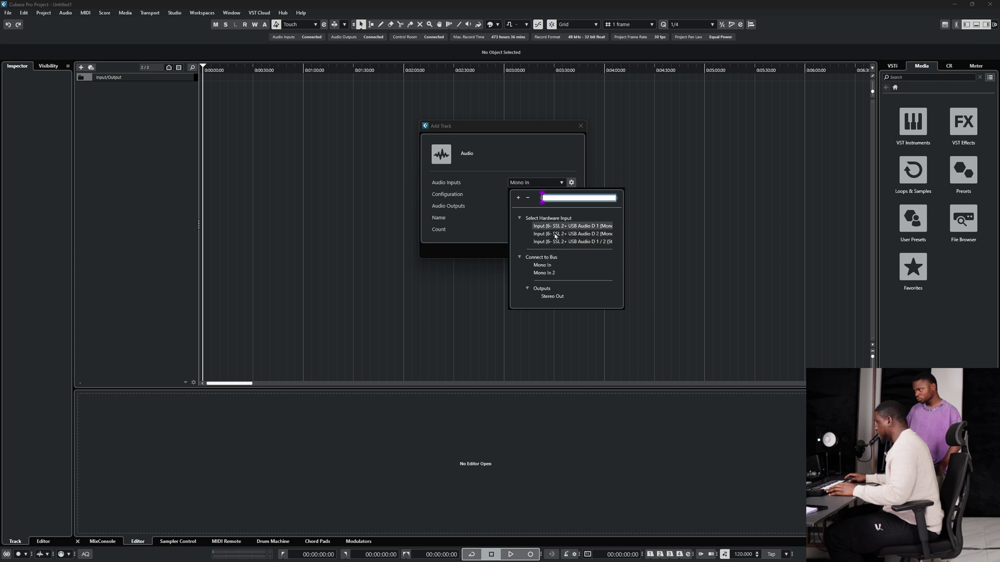
{"action": "left_click", "coordinate": [539, 267]}
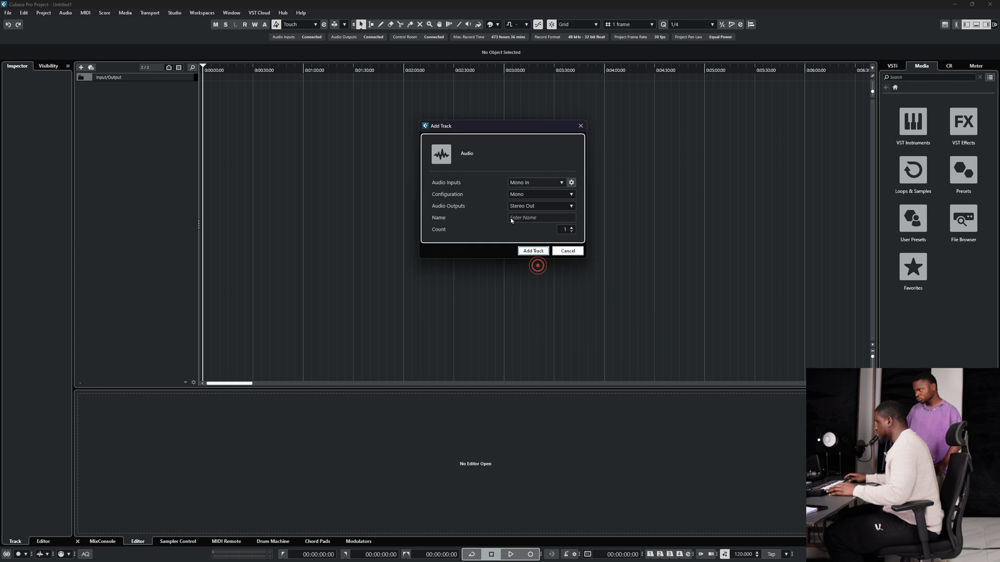
{"action": "left_click", "coordinate": [534, 251]}
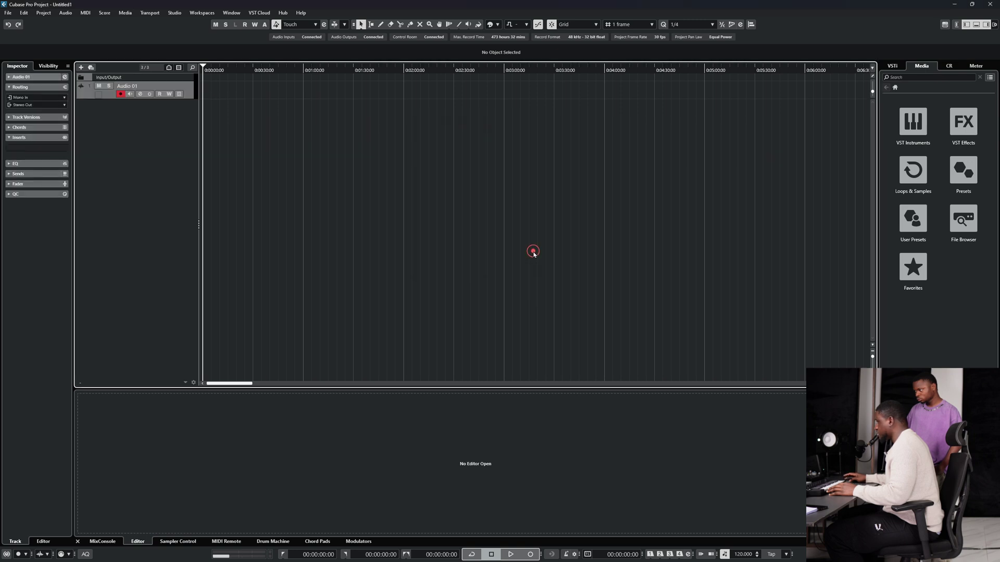
- Turn input monitoring on and off again on the new audio track
{"action": "left_click", "coordinate": [129, 94]}
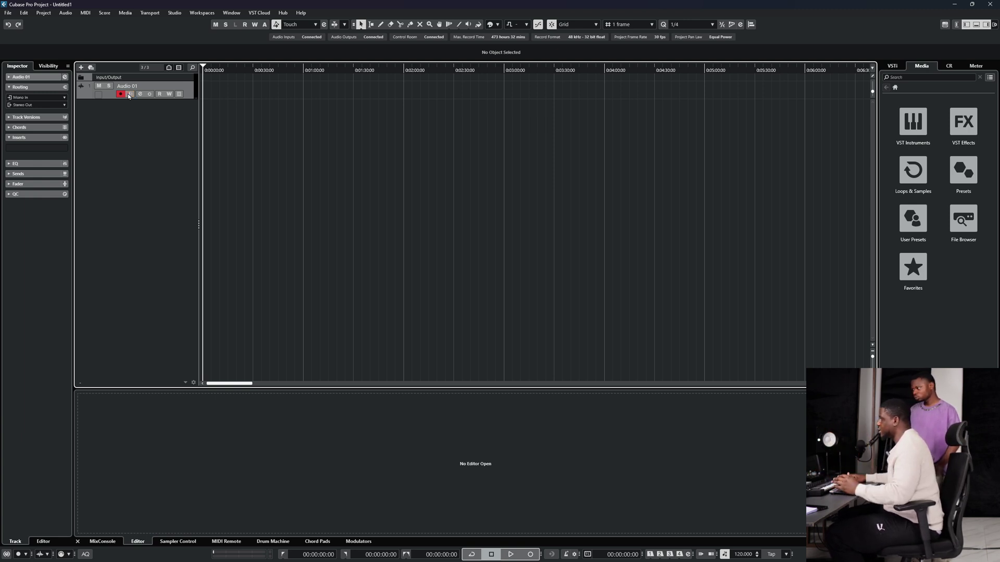
{"action": "left_click", "coordinate": [129, 95]}
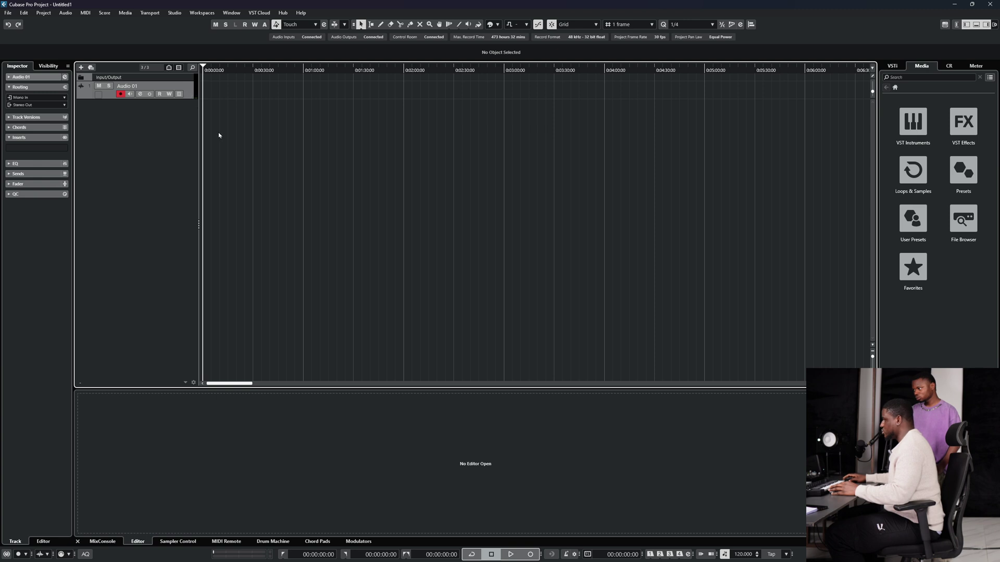
- Import the Burning beat only and Burning Tems vocals only files onto different tracks, copying all files to the project folder
{"action": "key", "text": "super"}
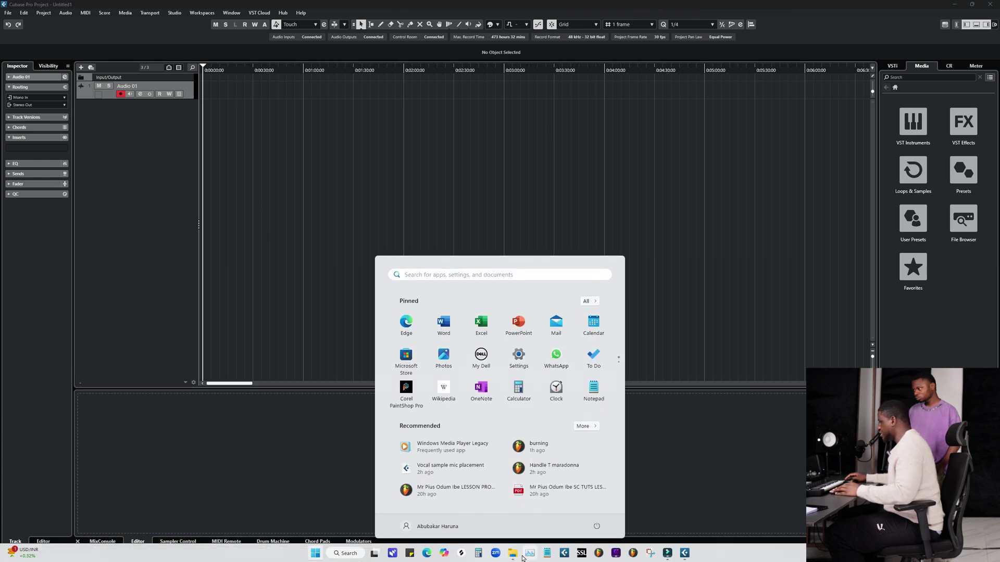
{"action": "mouse_move", "coordinate": [513, 553]}
{"action": "left_click", "coordinate": [563, 523]}
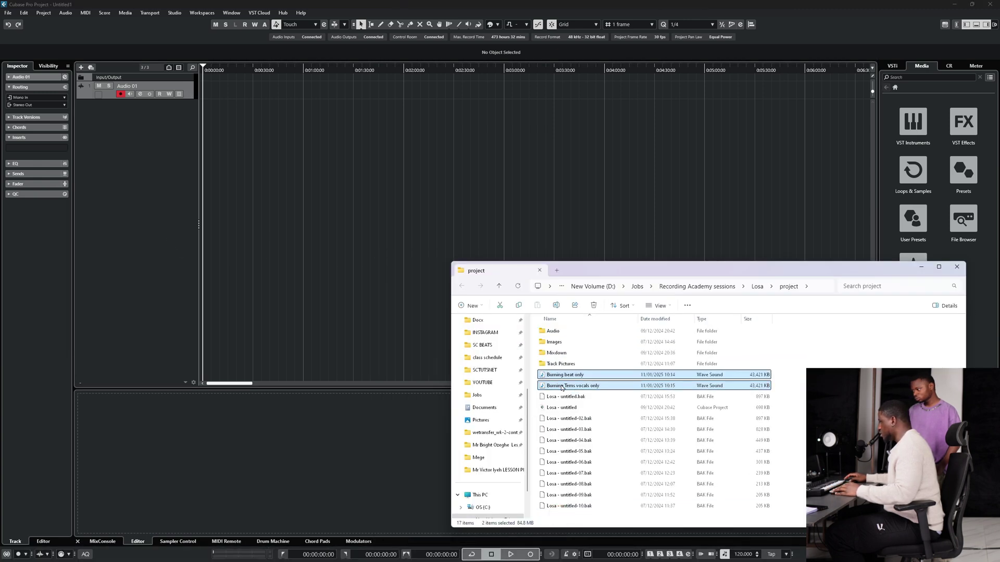
{"action": "left_click_drag", "start_coordinate": [558, 375], "coordinate": [194, 151]}
{"action": "left_click_drag", "start_coordinate": [156, 112], "coordinate": [157, 112]}
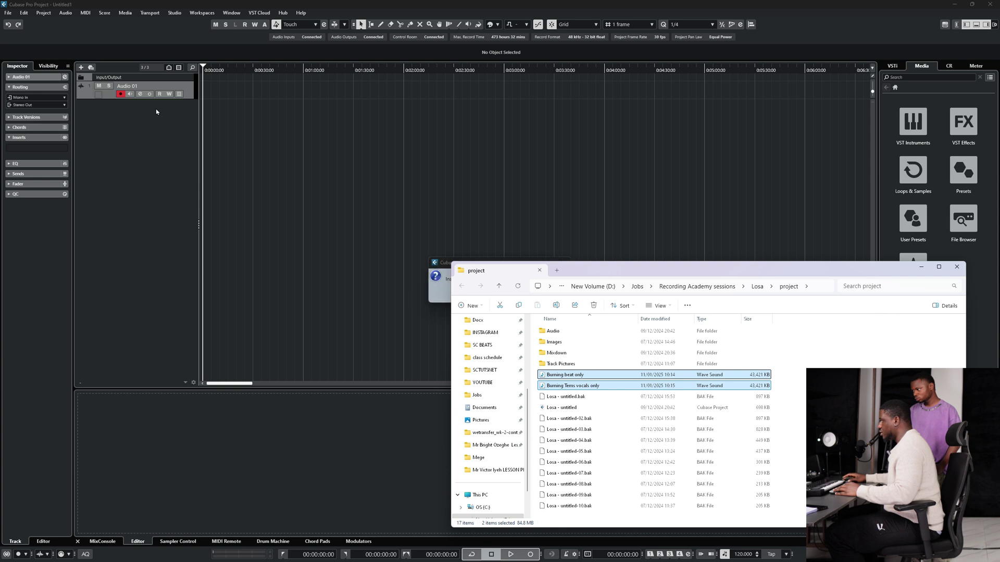
{"action": "left_click", "coordinate": [447, 293]}
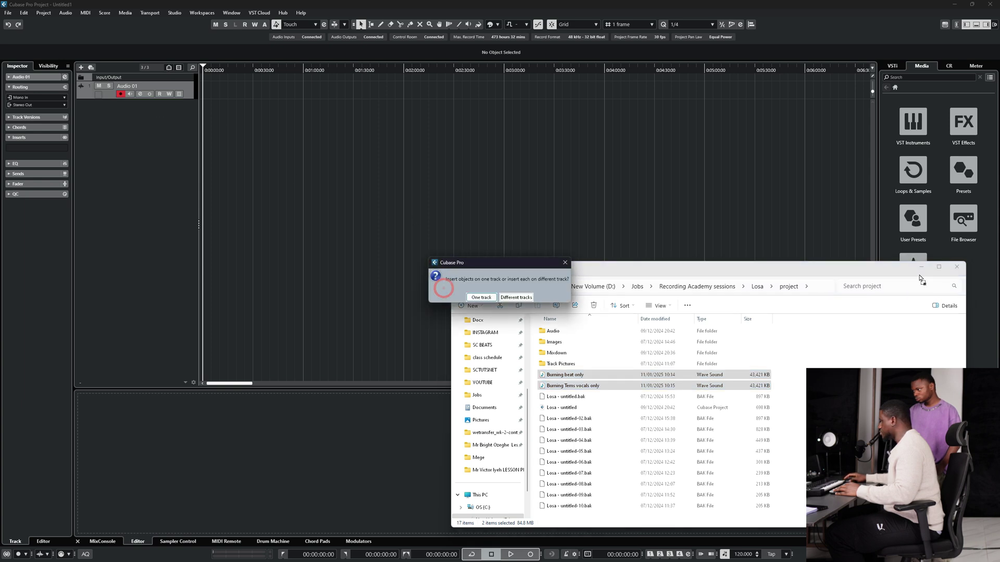
{"action": "left_click", "coordinate": [516, 297]}
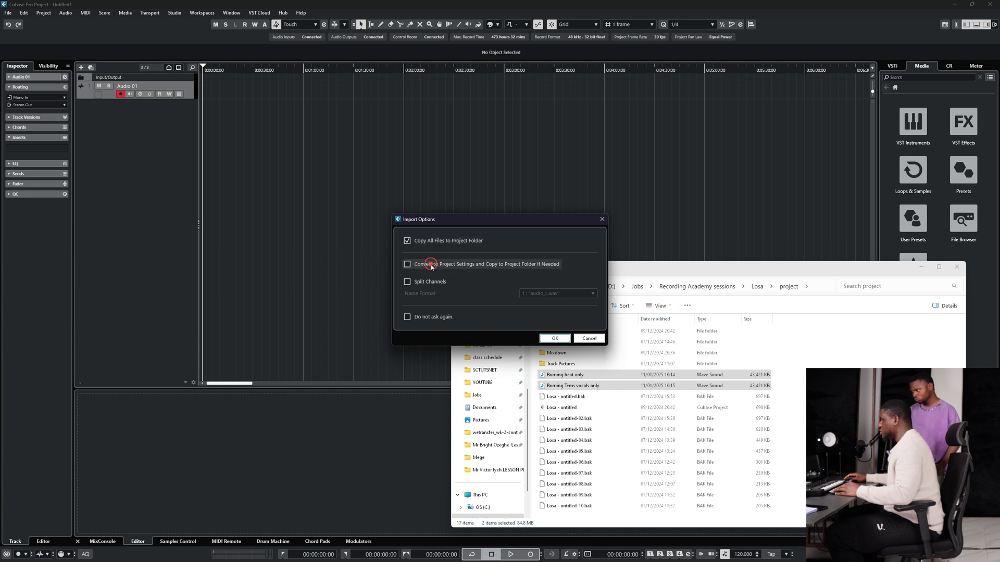
{"action": "left_click", "coordinate": [565, 340]}
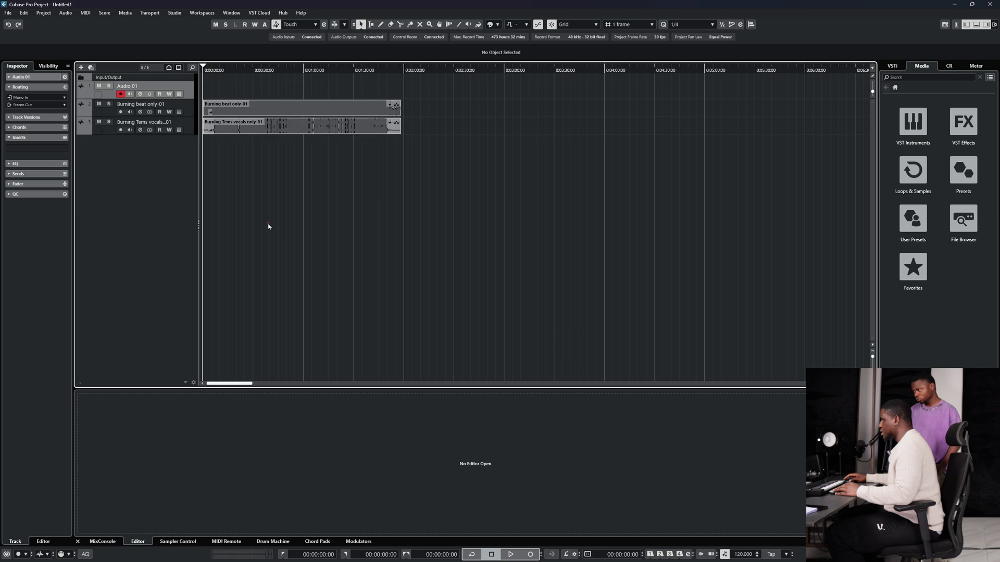
- Play the imported beat and vocals briefly from just before the 30-second mark, and stop playback
{"action": "left_click", "coordinate": [267, 222]}
{"action": "double_click", "coordinate": [246, 70]}
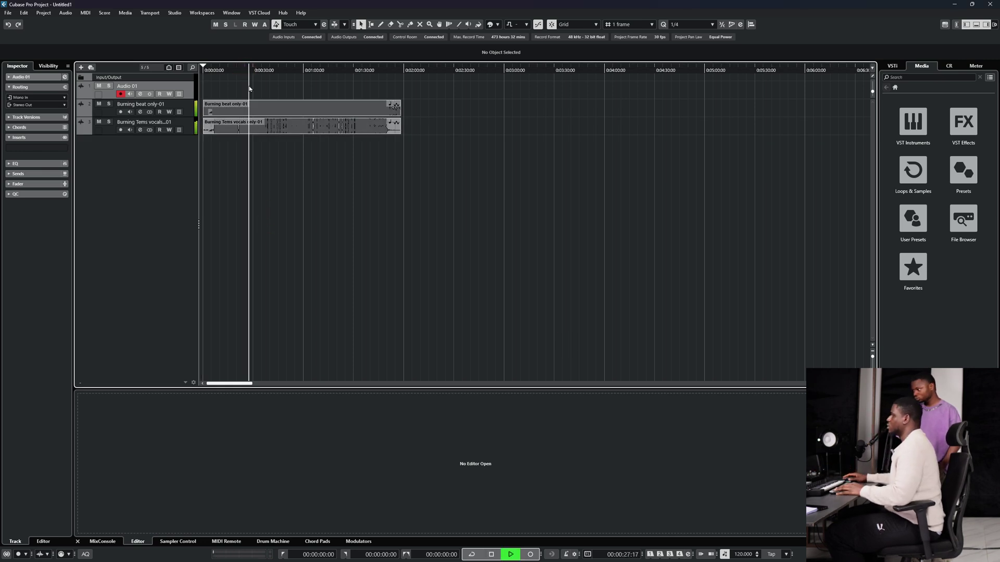
{"action": "key", "text": "space"}
{"action": "left_click", "coordinate": [257, 180]}
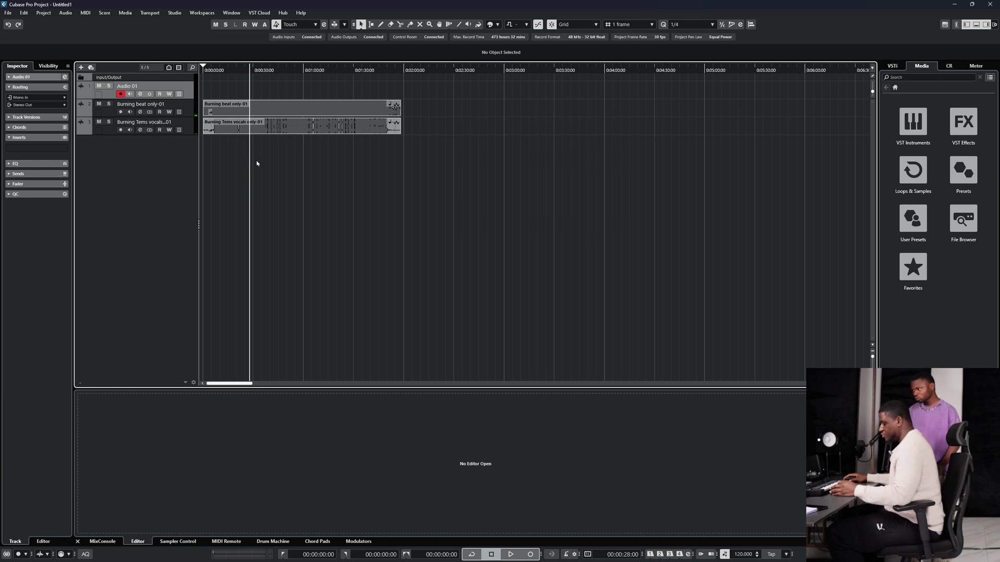
- Examine the sample rate and bit depth of the imported audio files in the Pool, and close it
{"action": "left_click", "coordinate": [128, 13]}
{"action": "left_click", "coordinate": [135, 24]}
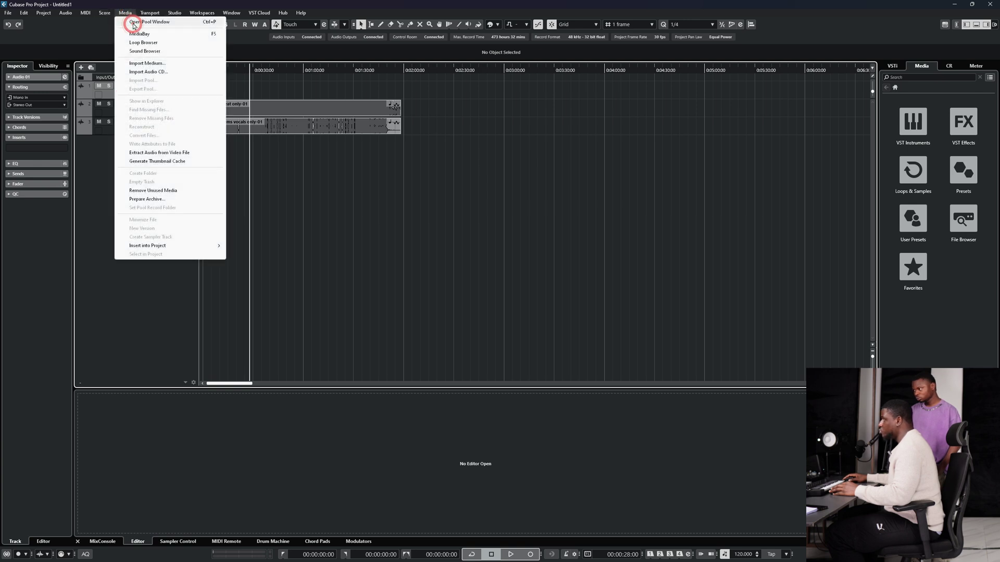
{"action": "double_click", "coordinate": [59, 76]}
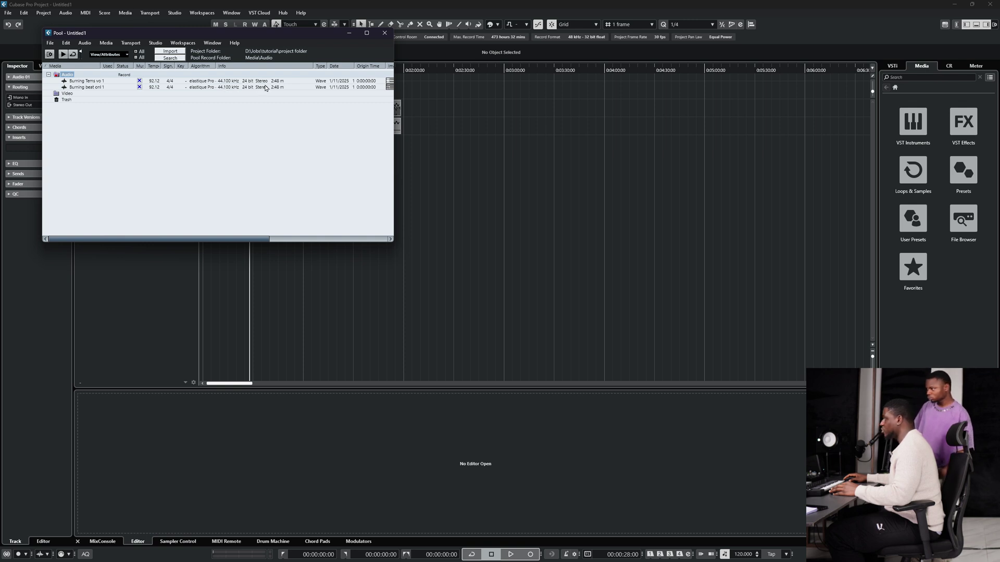
{"action": "left_click", "coordinate": [384, 33]}
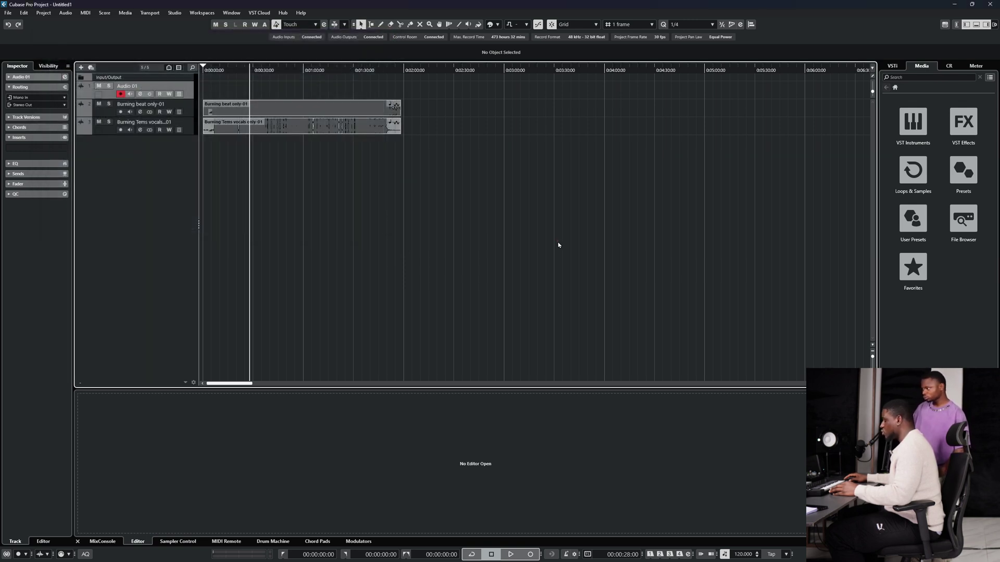
{"action": "left_click", "coordinate": [555, 239]}
- Set the project's sample rate to 44.100 kHz with 32 bit float depth, without keeping audio events at their sample positions
{"action": "key", "text": "Caps_Lock"}
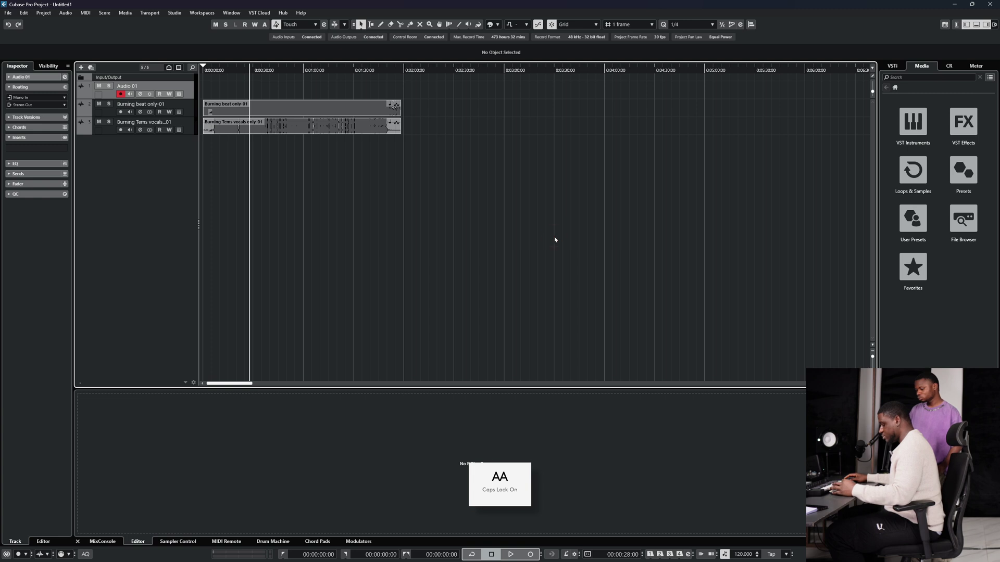
{"action": "key", "text": "shift+s"}
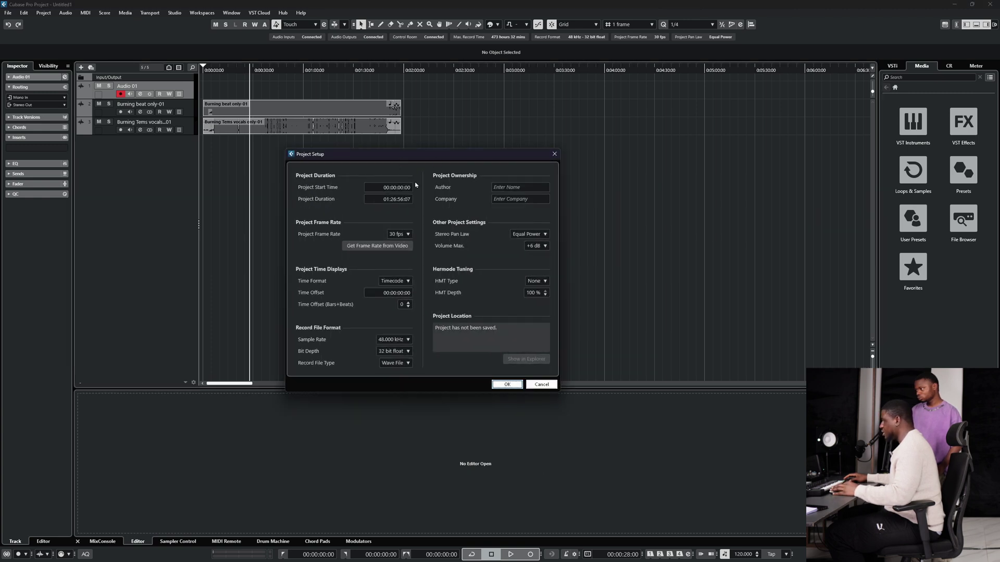
{"action": "left_click", "coordinate": [392, 340]}
{"action": "left_click", "coordinate": [391, 335]}
{"action": "left_click", "coordinate": [400, 352]}
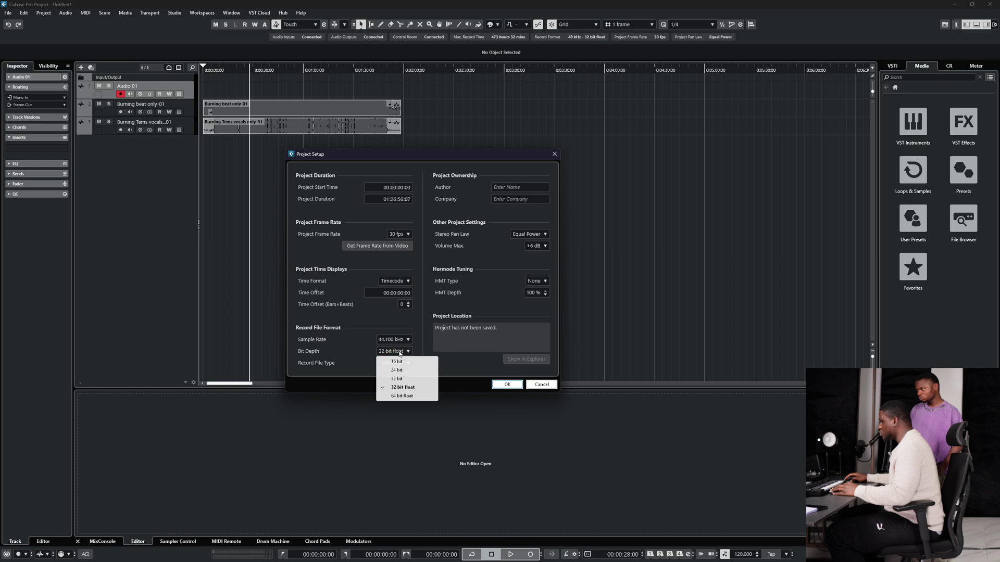
{"action": "left_click", "coordinate": [364, 348]}
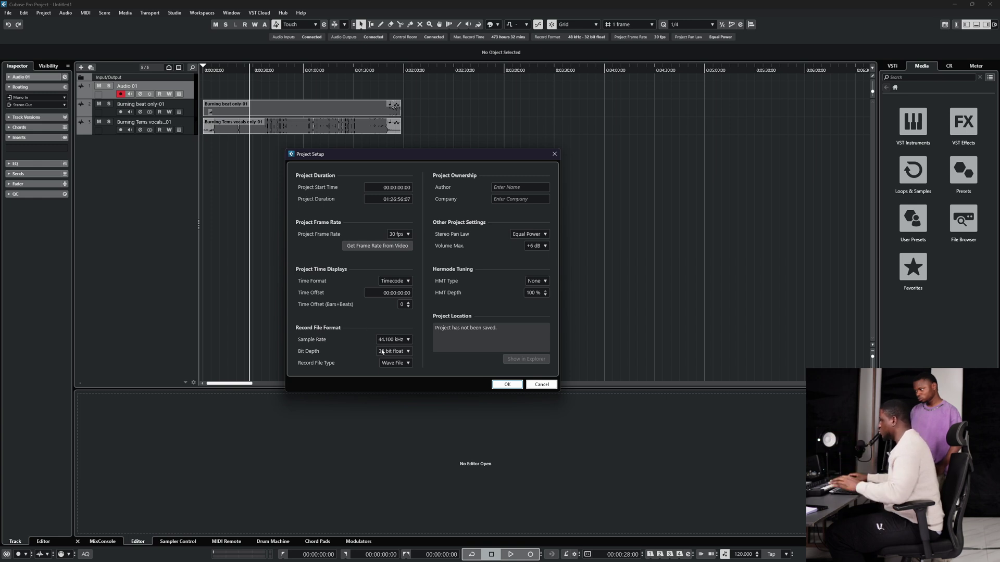
{"action": "left_click", "coordinate": [364, 320]}
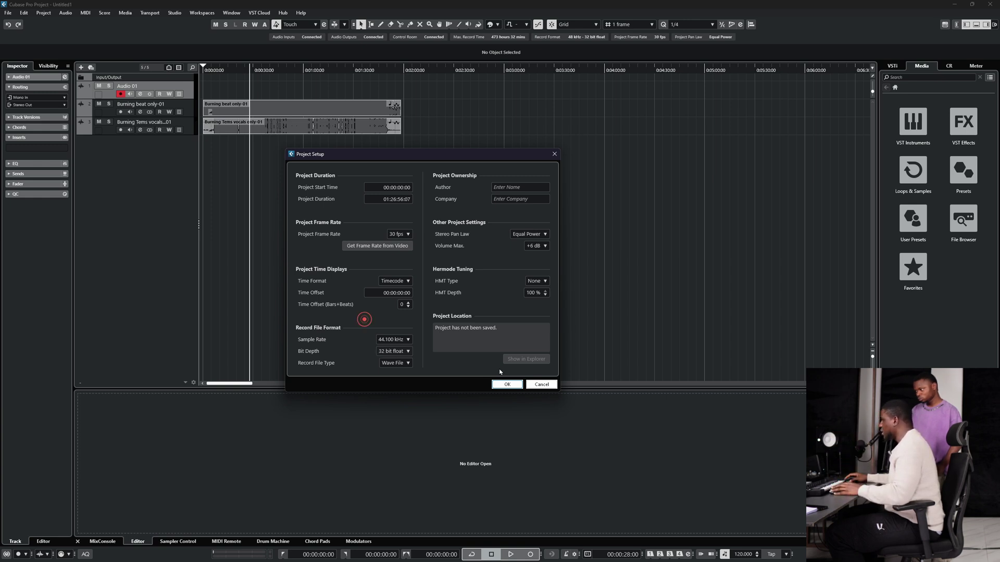
{"action": "left_click", "coordinate": [506, 385]}
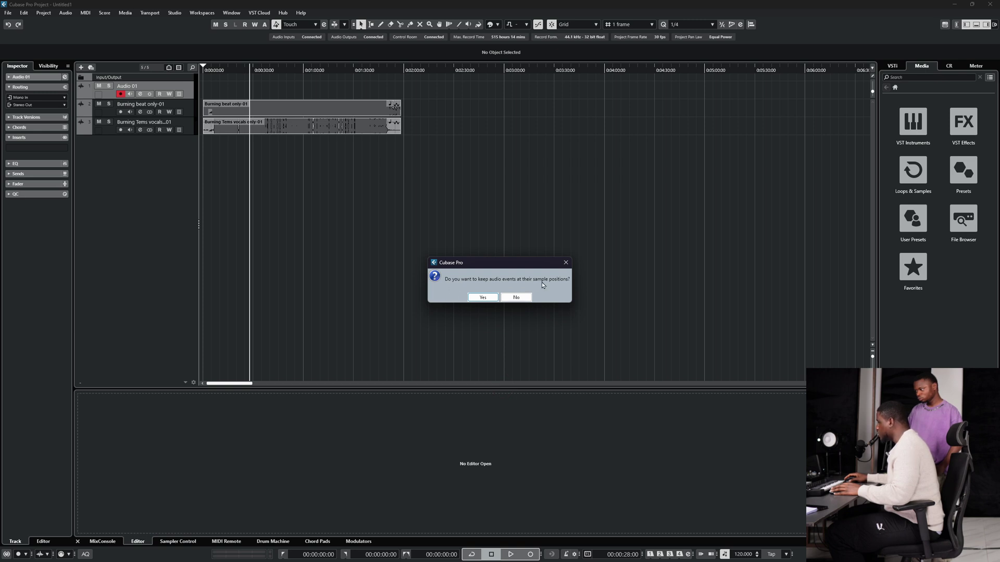
{"action": "left_click", "coordinate": [527, 297]}
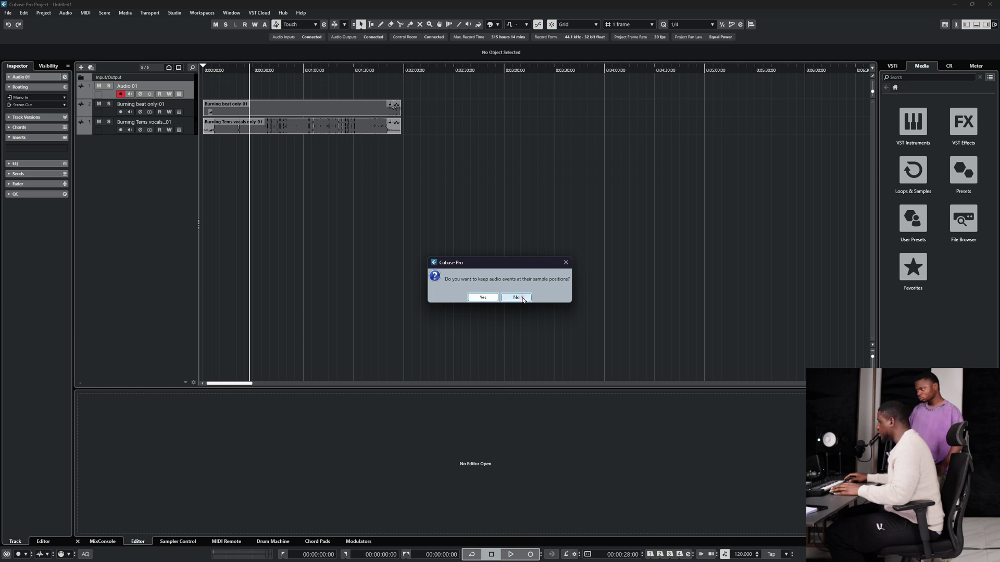
- Play the beat and vocals briefly with the new project sample rate, and stop playback
{"action": "left_click", "coordinate": [306, 179]}
{"action": "key", "text": "space"}
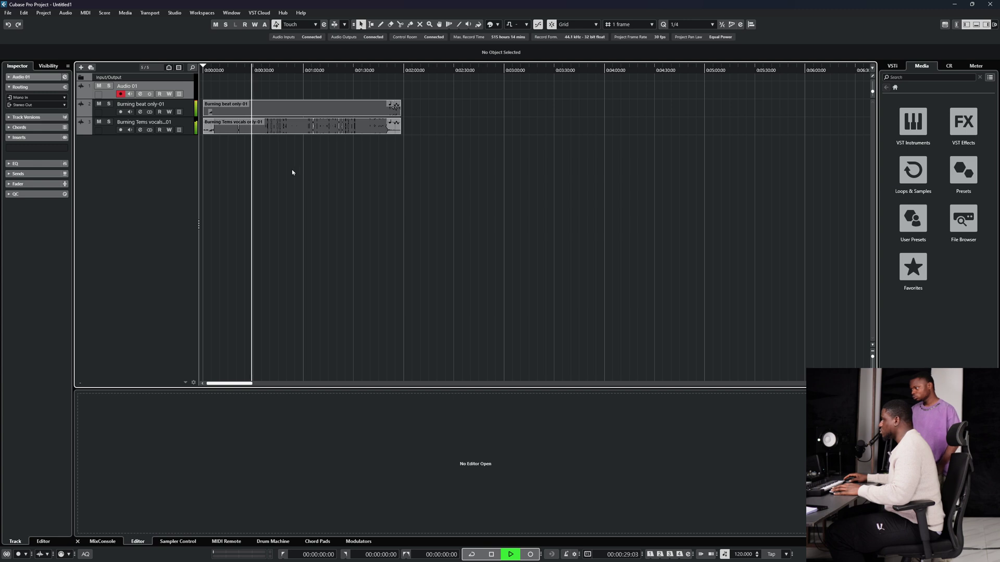
{"action": "key", "text": "space"}
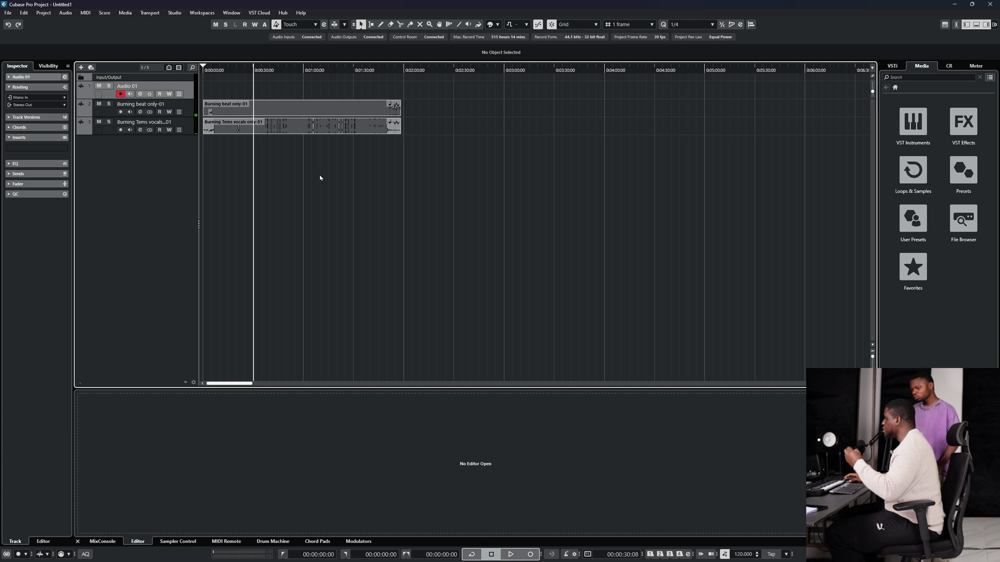
- Turn off Musical Mode for both the Burning beat and the Burning Tems vocals audio events
{"action": "scroll", "coordinate": [312, 175], "scroll_direction": "up", "scroll_amount": 2, "text": "ctrl"}
{"action": "left_click", "coordinate": [363, 103]}
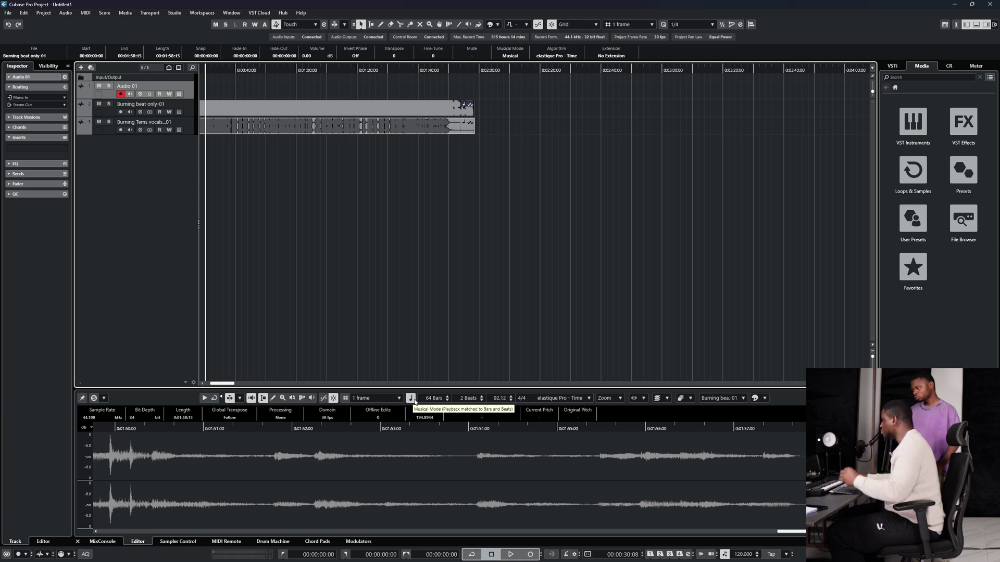
{"action": "left_click", "coordinate": [414, 400]}
{"action": "left_click", "coordinate": [384, 126]}
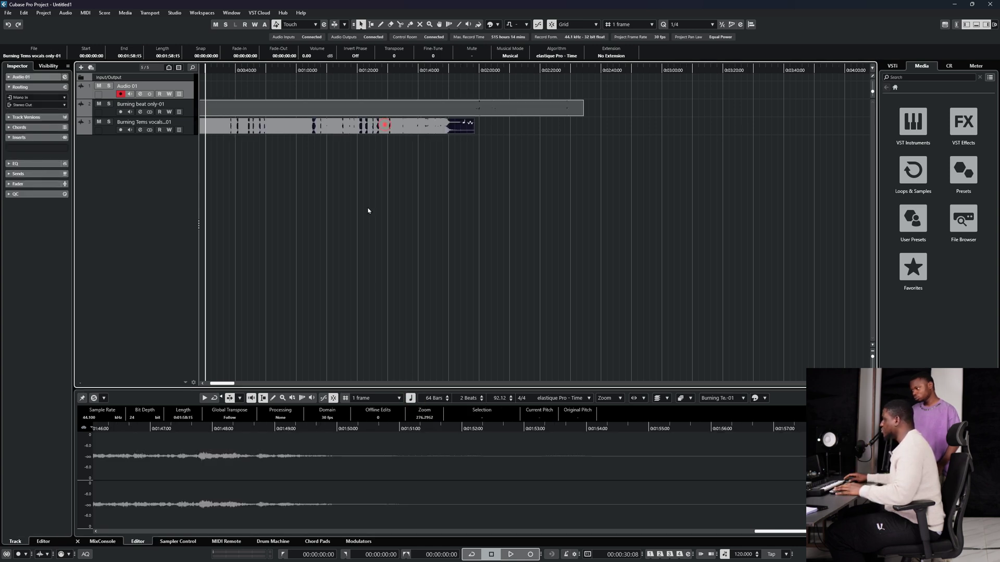
{"action": "left_click", "coordinate": [442, 258]}
{"action": "key", "text": "g"}
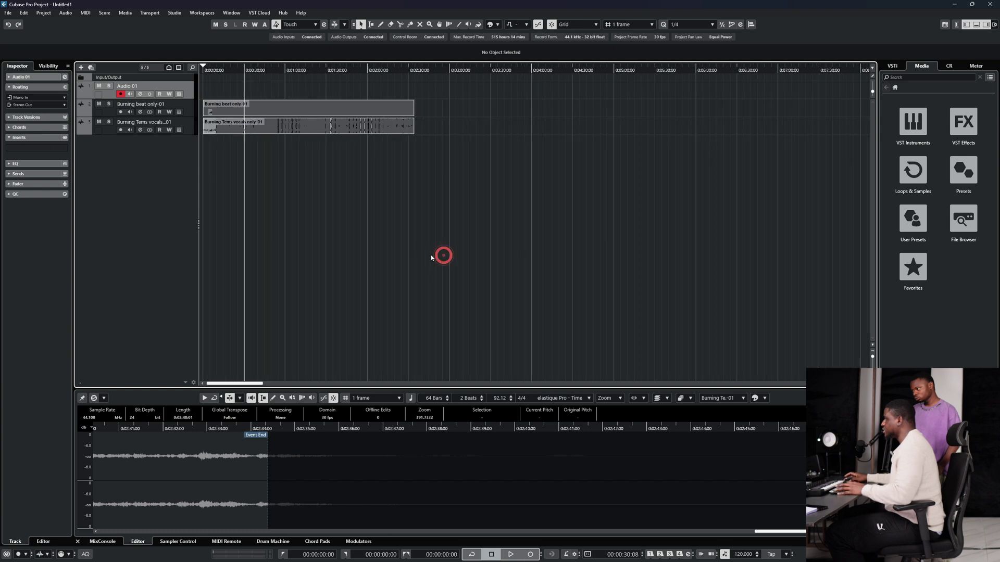
- Play the two events briefly at their original tempo, stop, and return the cursor to the project start
{"action": "key", "text": "space"}
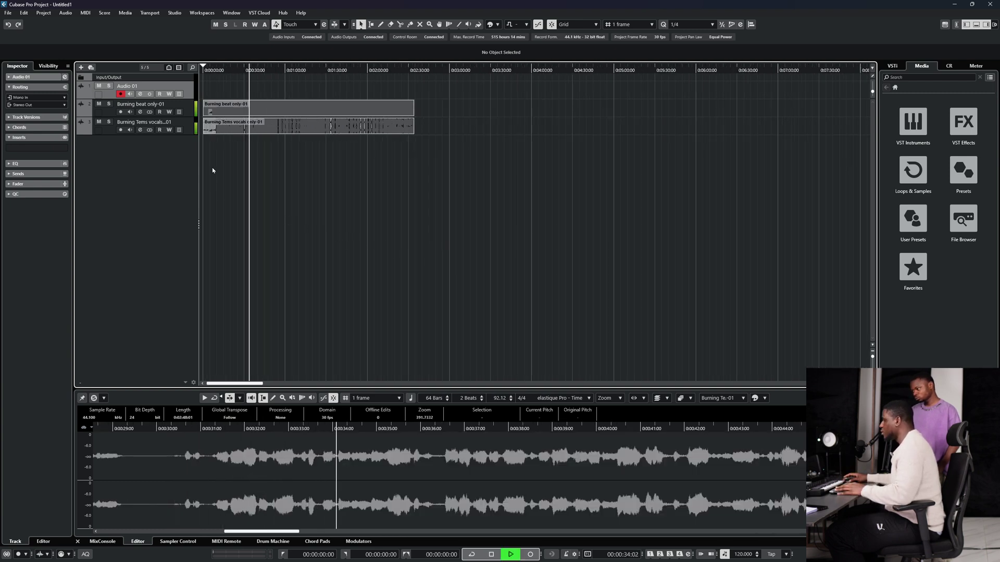
{"action": "key", "text": "space"}
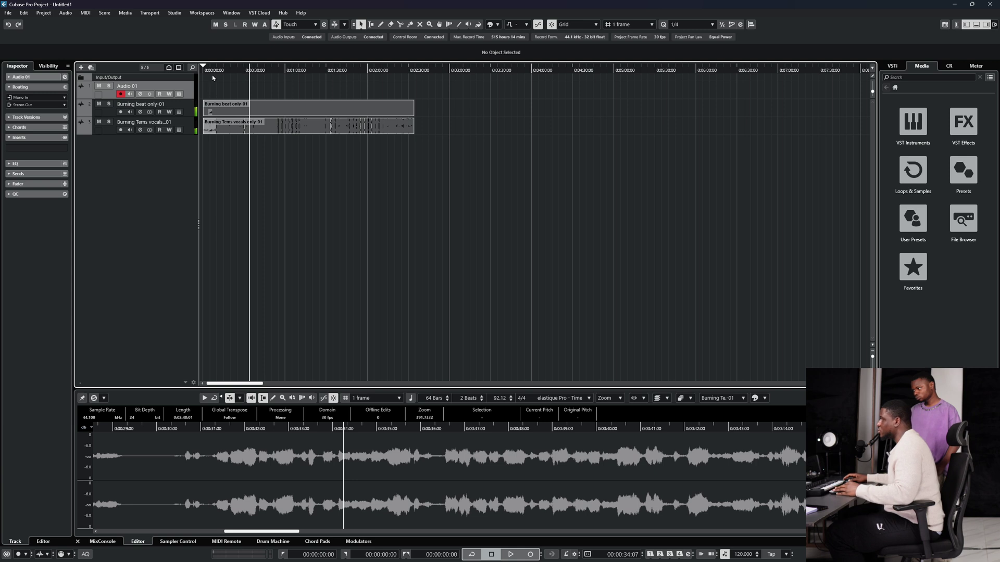
{"action": "left_click_drag", "start_coordinate": [213, 70], "coordinate": [203, 69]}
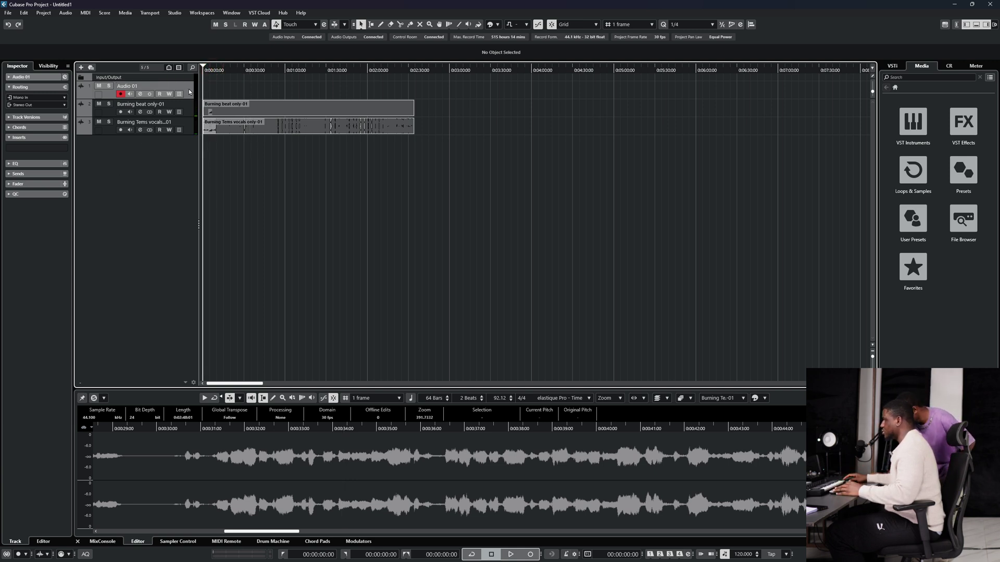
- Move the Audio 01 track below the vocals track and rename it "Vox rec 1"
{"action": "left_click", "coordinate": [281, 112]}
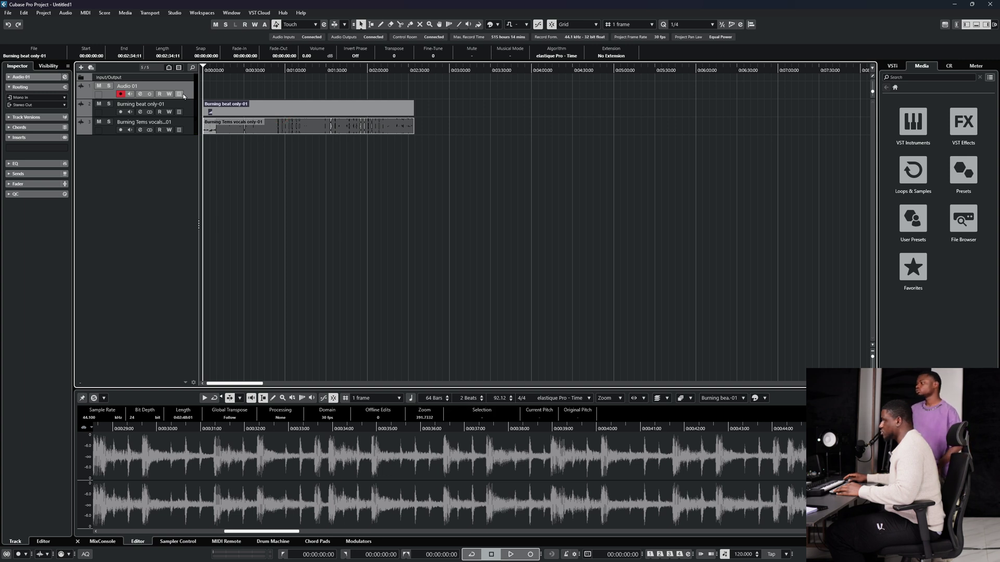
{"action": "left_click_drag", "start_coordinate": [178, 96], "coordinate": [177, 139]}
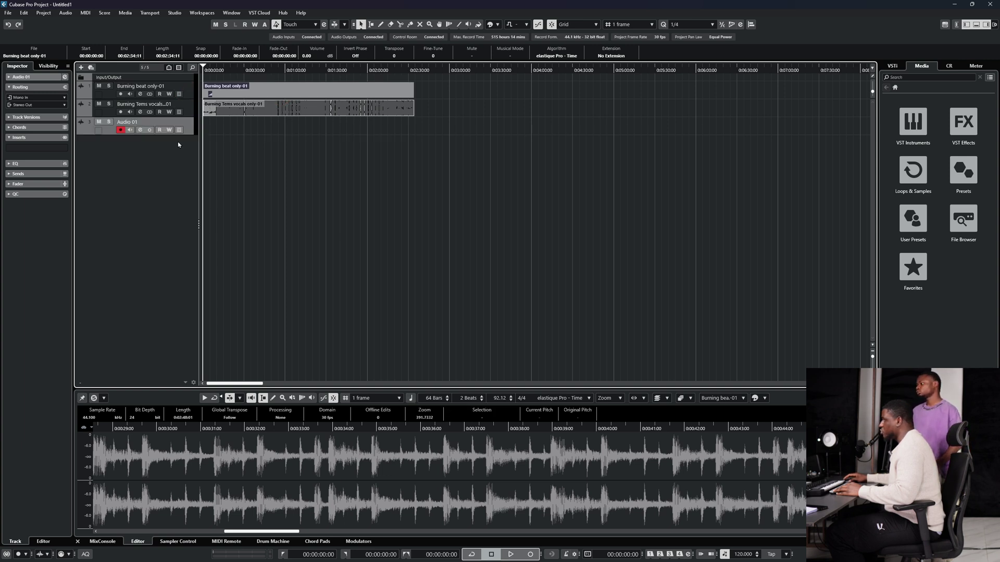
{"action": "double_click", "coordinate": [136, 122]}
{"action": "key", "text": "Caps_Lock"}
{"action": "type", "text": "V"}
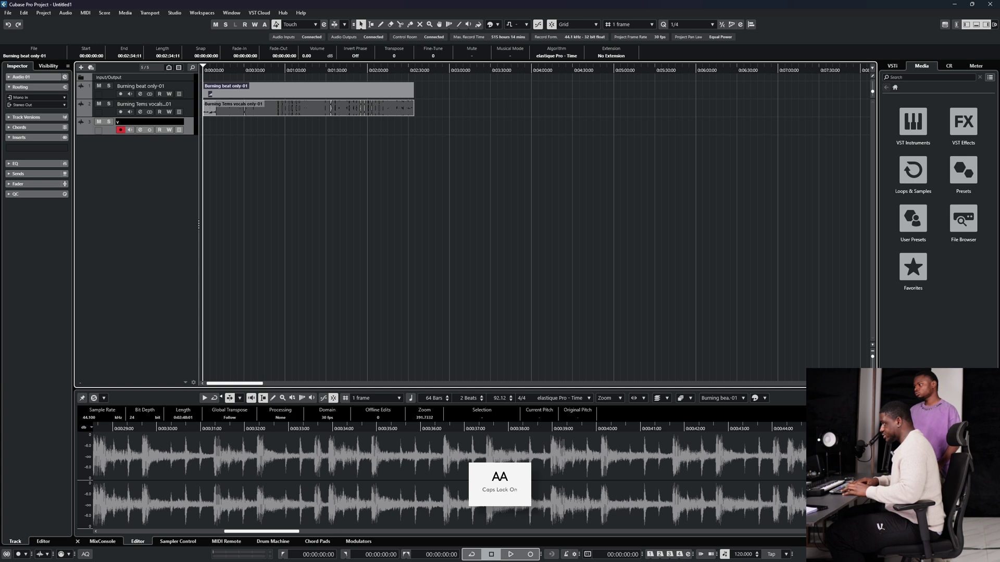
{"action": "type", "text": "ox rec 1"}
{"action": "key", "text": "Return"}
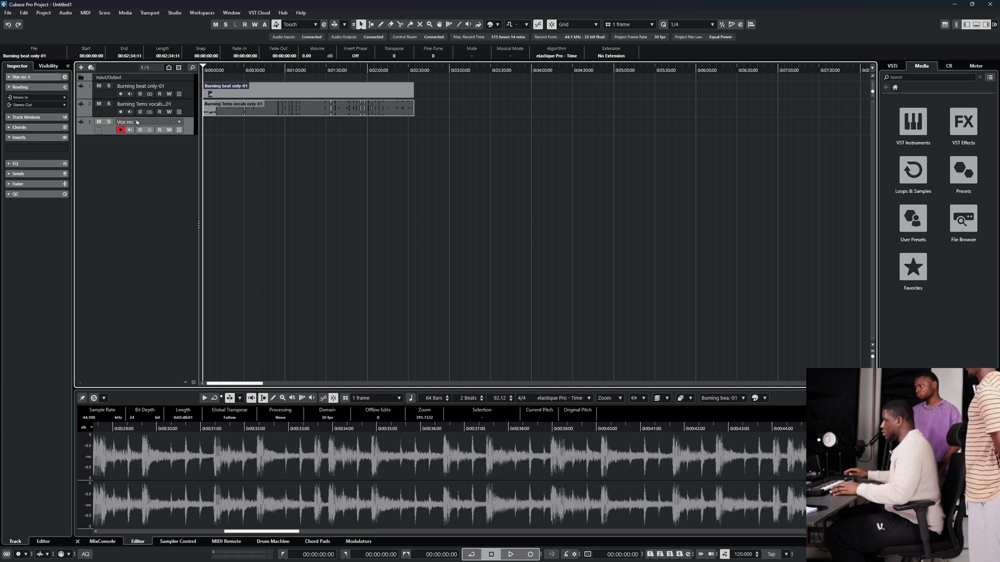
{"action": "left_click", "coordinate": [253, 167]}
- Select the Burning Tems vocals track and mute it
{"action": "left_click", "coordinate": [196, 105]}
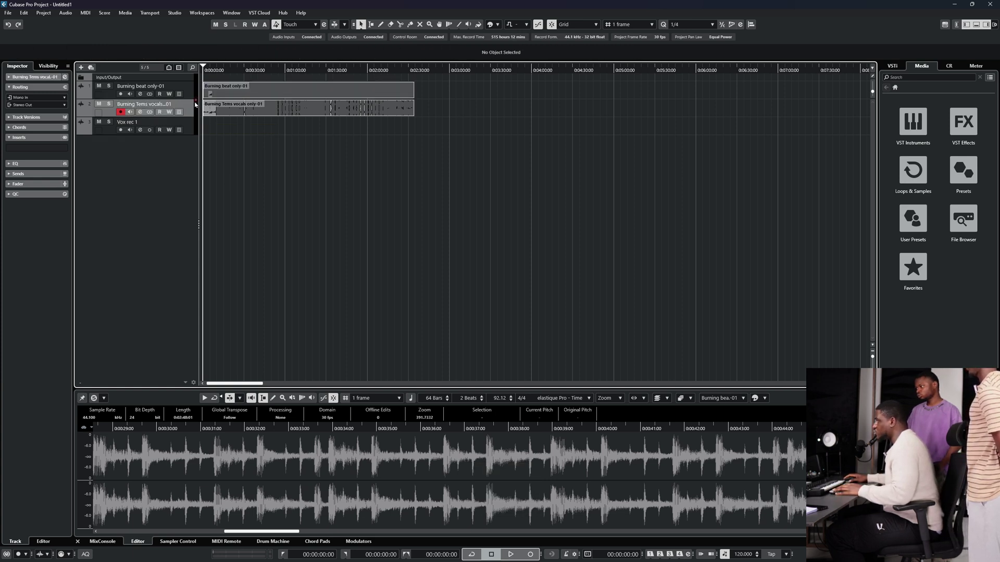
{"action": "left_click", "coordinate": [195, 103]}
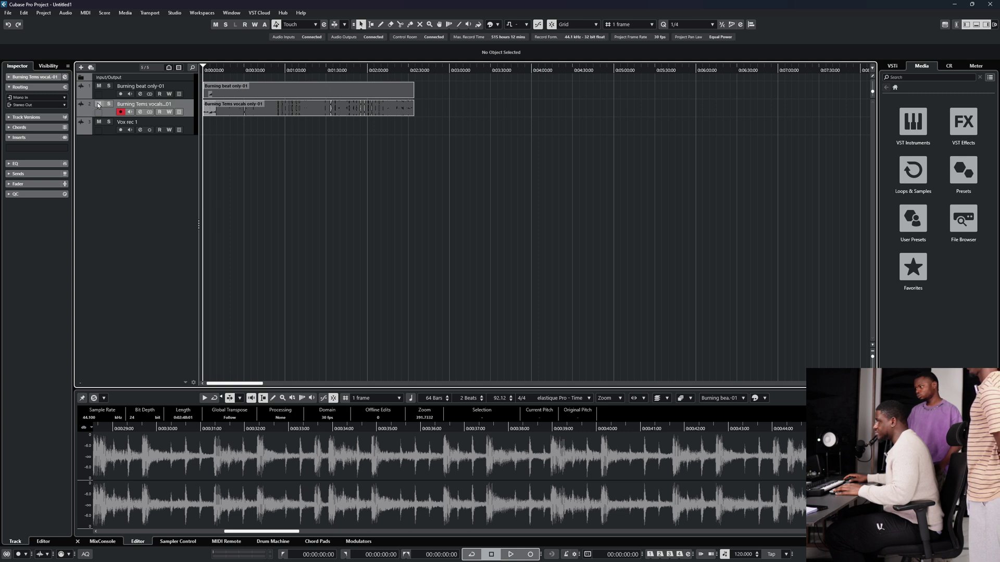
{"action": "left_click", "coordinate": [98, 105]}
- Mute the Burning Tems vocals audio event with the Mute tool and return to the selection tool
{"action": "right_click", "coordinate": [288, 166]}
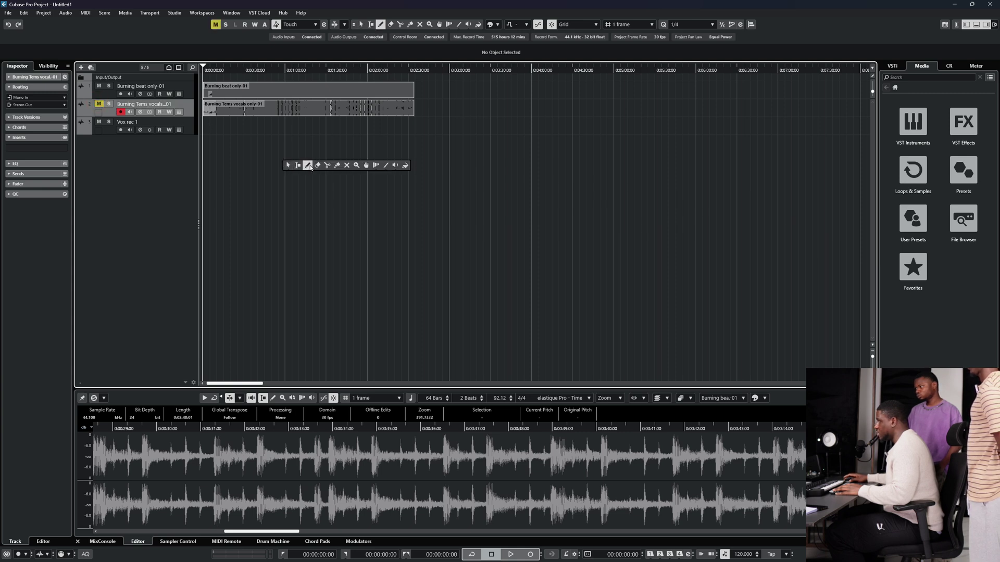
{"action": "left_click", "coordinate": [346, 167]}
{"action": "left_click", "coordinate": [319, 111]}
{"action": "key", "text": "1"}
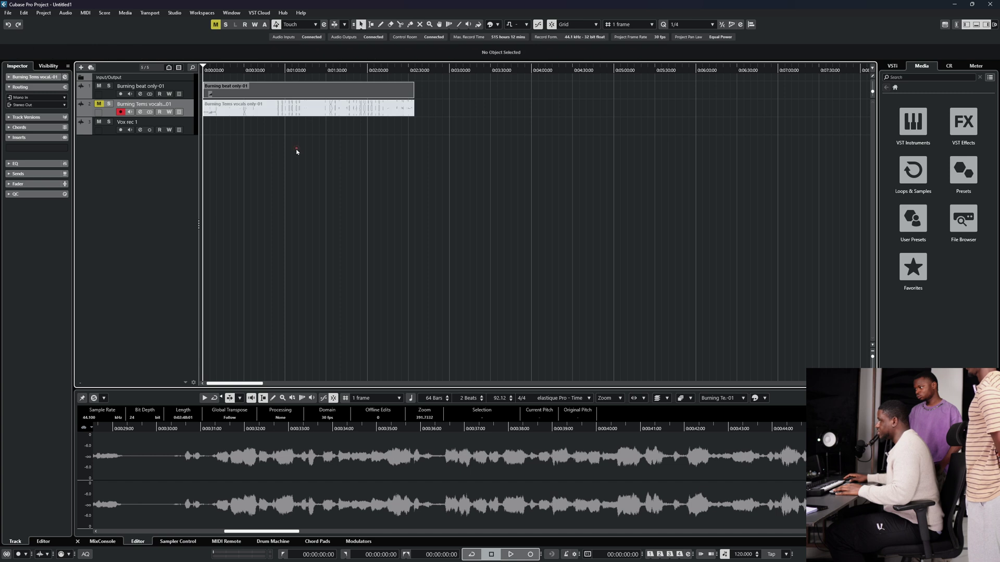
{"action": "left_click", "coordinate": [296, 149]}
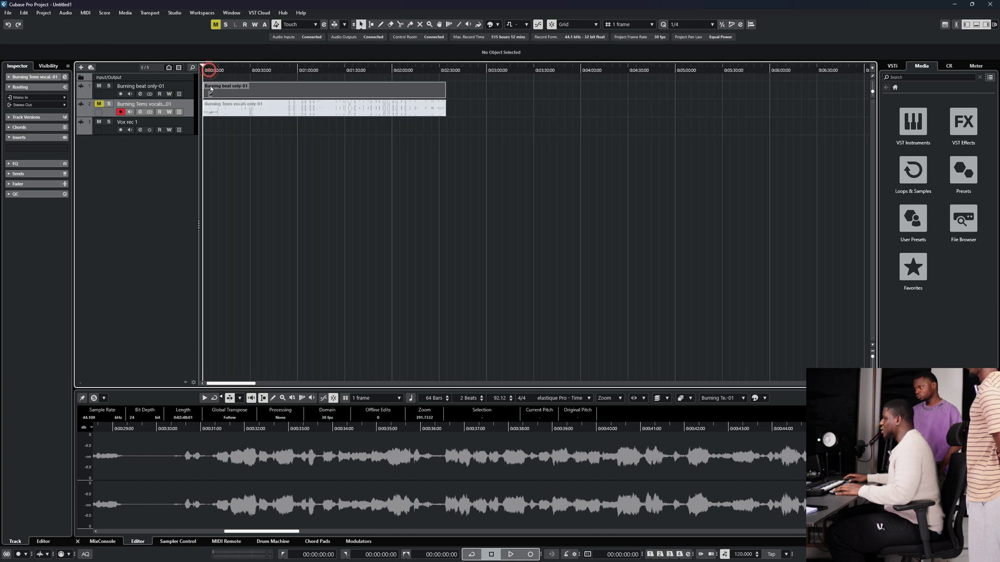
- Set the project tempo to 92 BPM and play the beat briefly to check it
{"action": "left_click_drag", "start_coordinate": [211, 68], "coordinate": [211, 78]}
{"action": "left_click", "coordinate": [229, 183]}
{"action": "scroll", "coordinate": [239, 208], "scroll_direction": "up", "scroll_amount": 3}
{"action": "scroll", "coordinate": [237, 208], "scroll_direction": "down", "scroll_amount": 2}
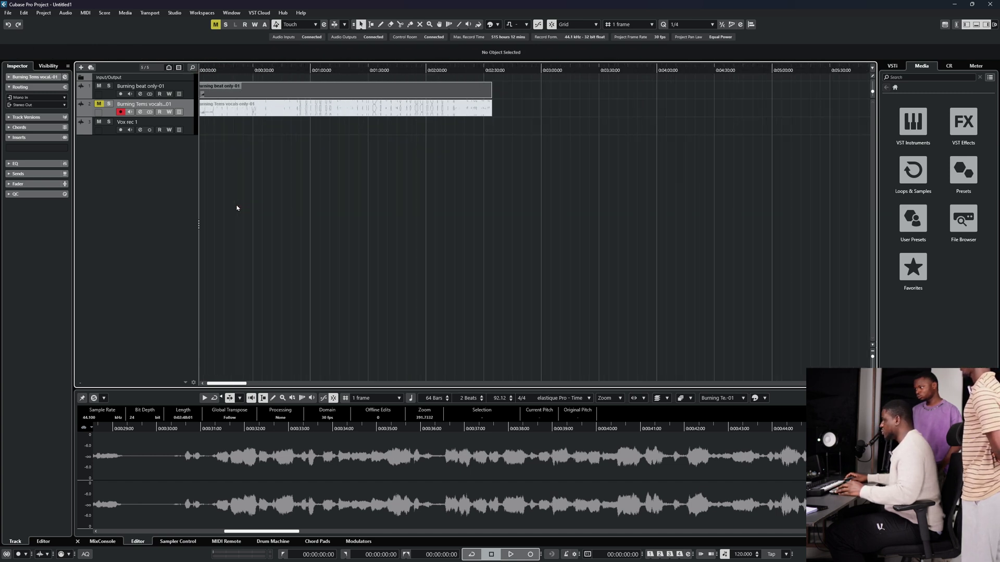
{"action": "key", "text": "shift+f"}
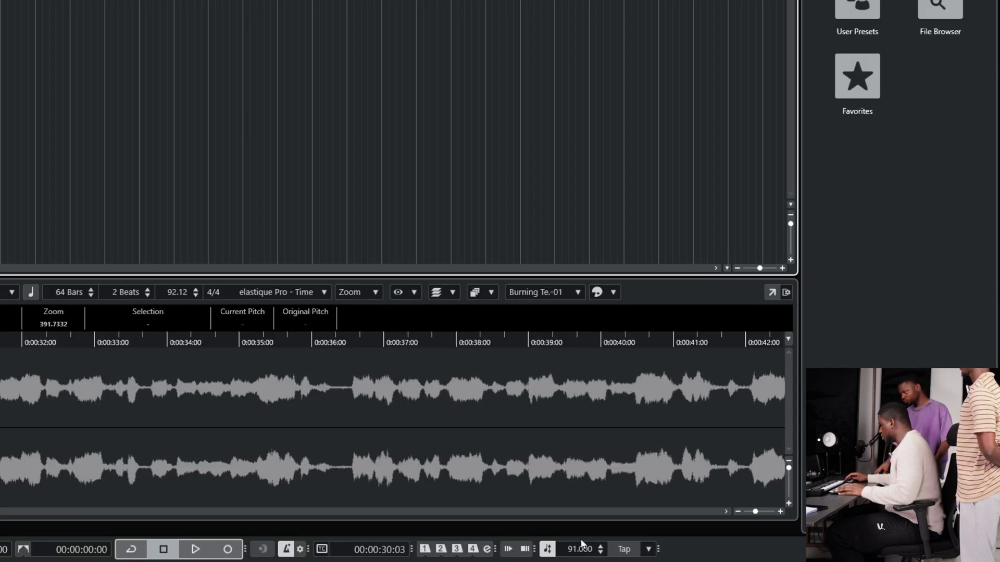
{"action": "double_click", "coordinate": [582, 547]}
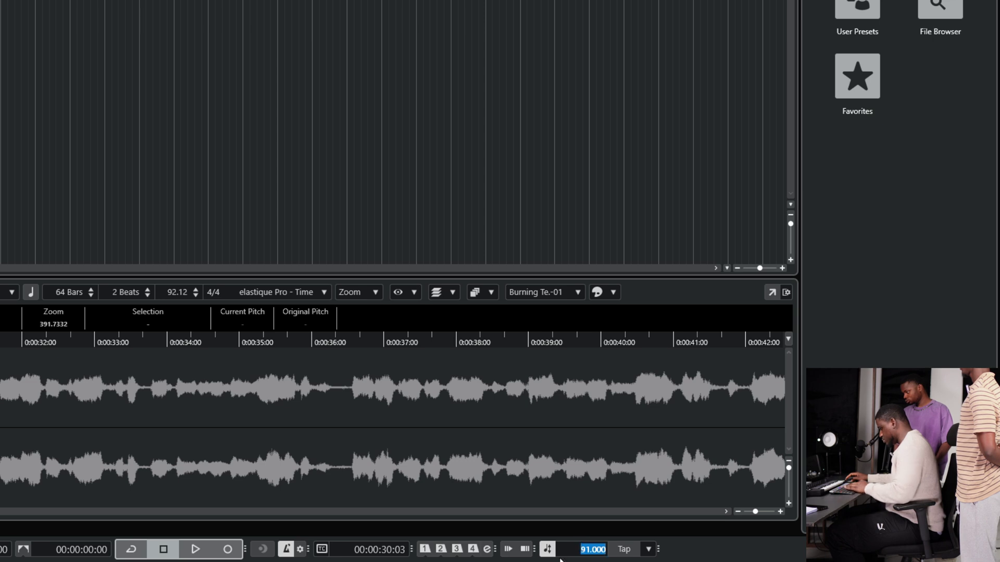
{"action": "type", "text": "92"}
{"action": "key", "text": "Return"}
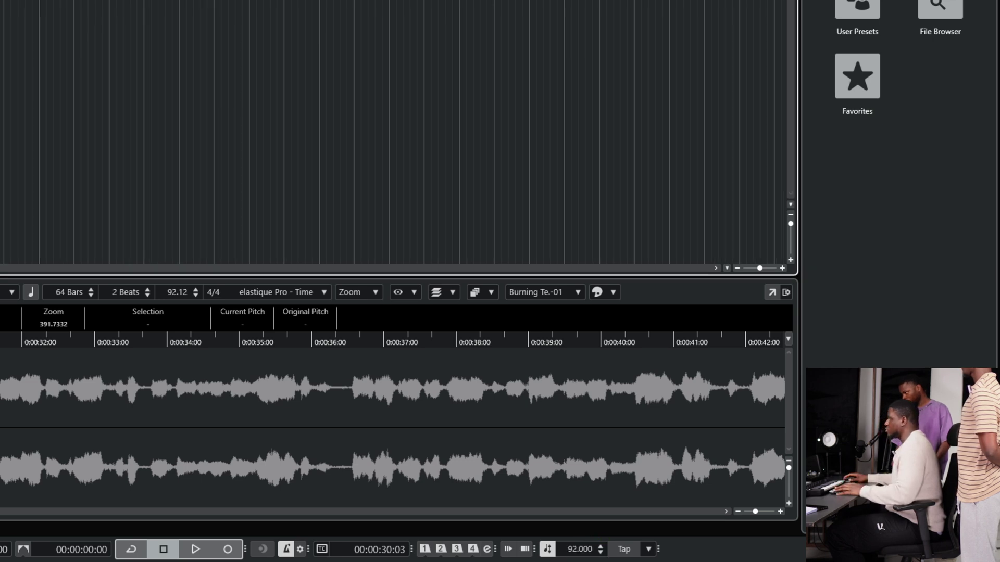
{"action": "key", "text": "space"}
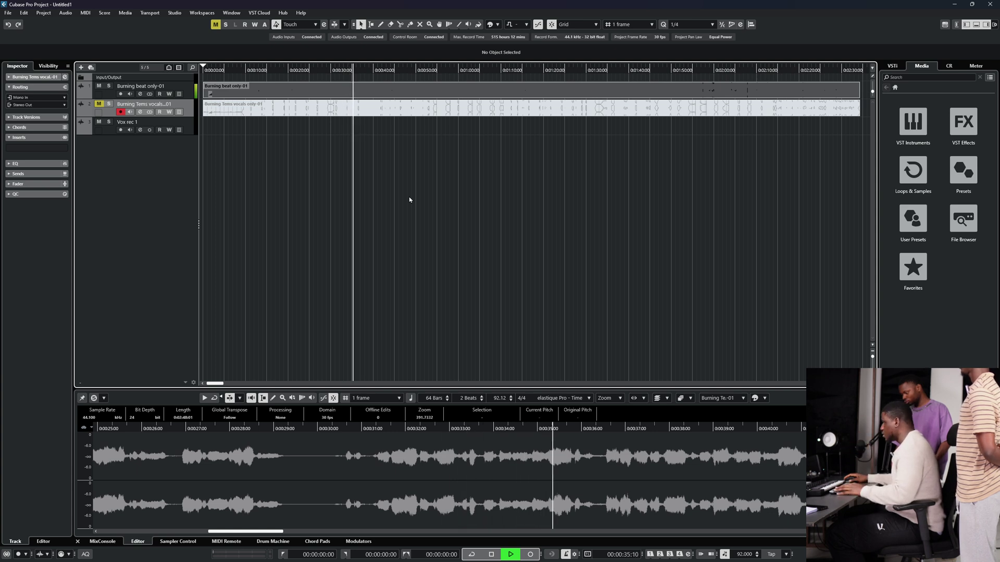
{"action": "key", "text": "space"}
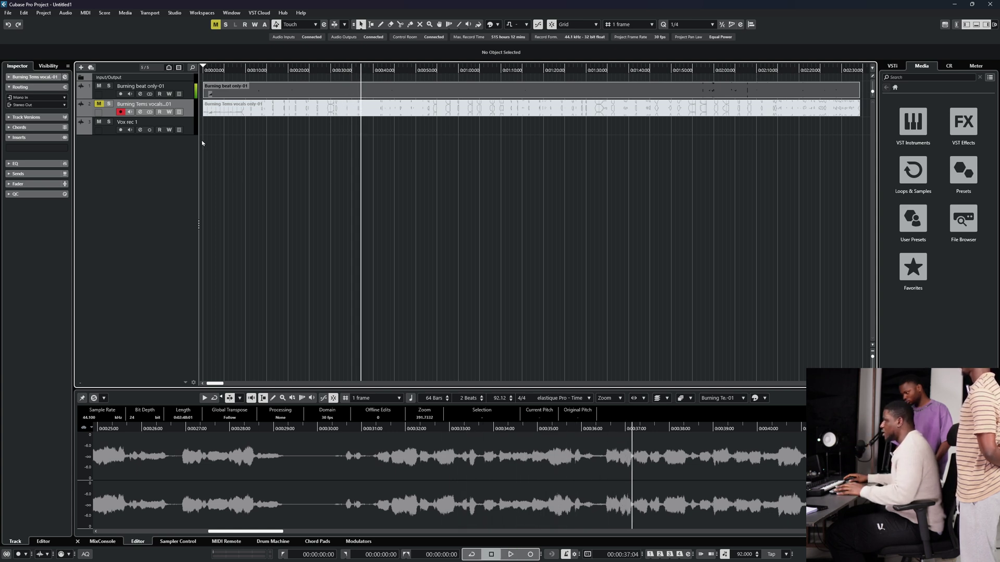
- Select the Vox rec 1 track and load Auto-Tune Pro in its first insert slot
{"action": "key", "text": "Down"}
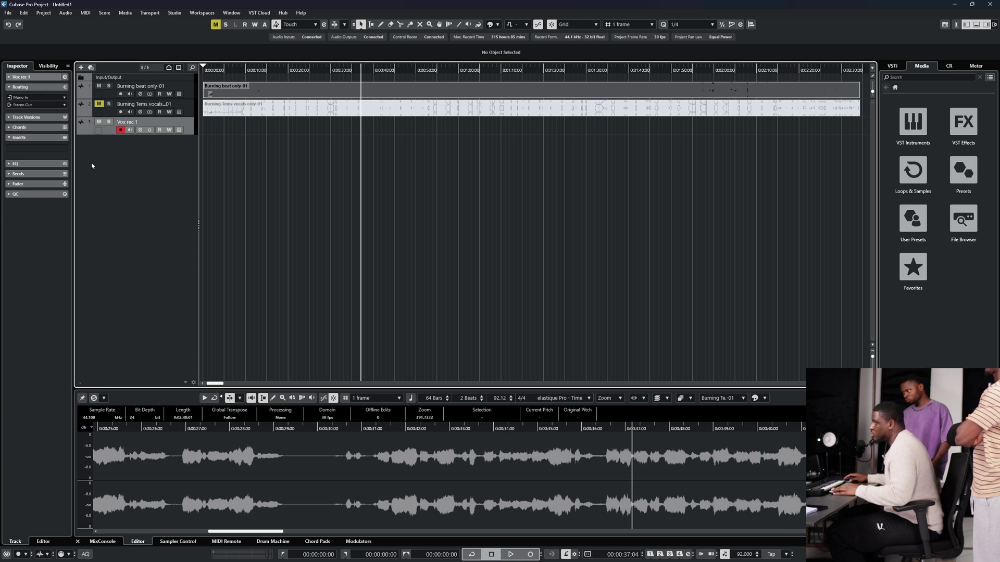
{"action": "left_click", "coordinate": [38, 148]}
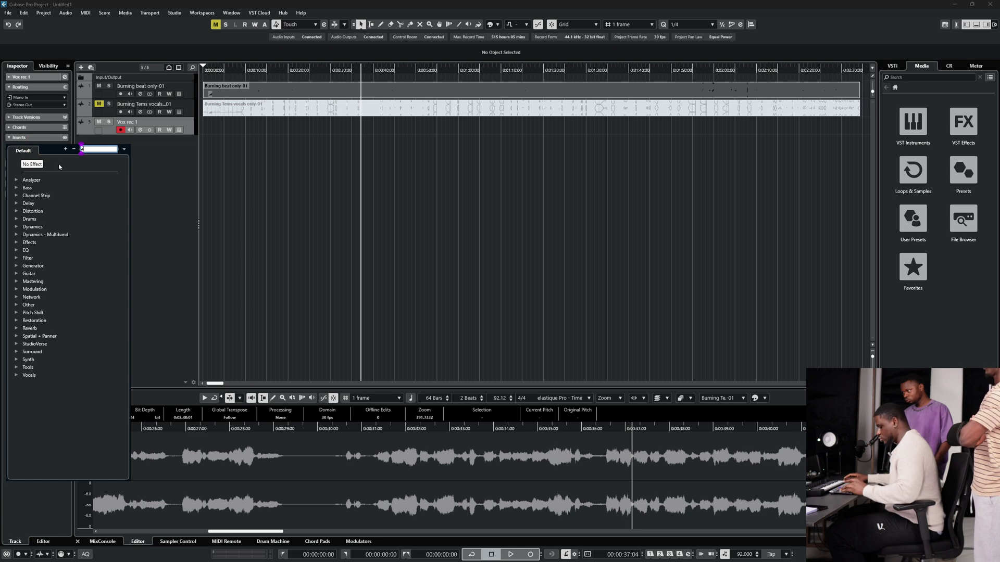
{"action": "type", "text": "auto"}
{"action": "left_click", "coordinate": [47, 257]}
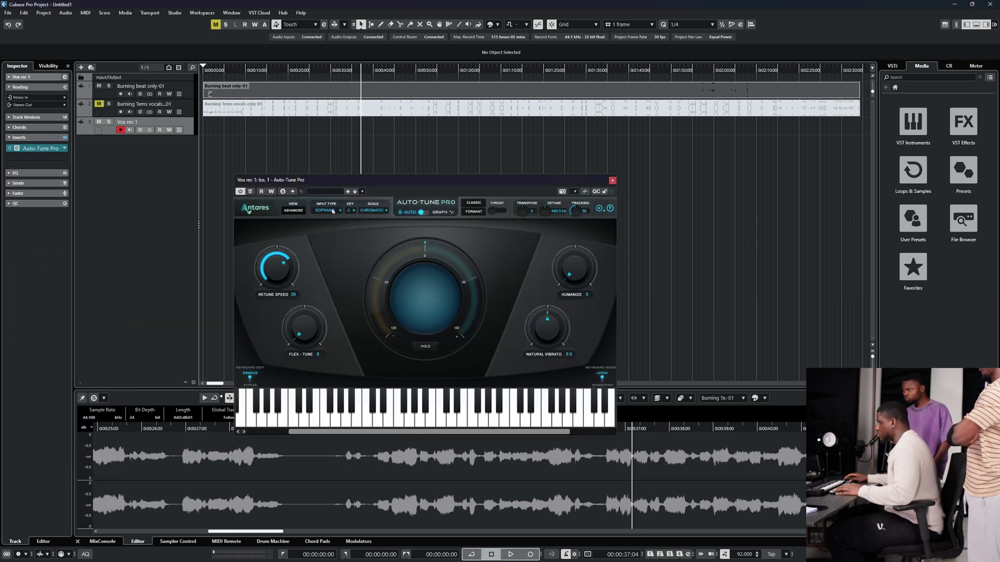
- Set Auto-Tune Pro's input type to Low Male, its key to E and its scale to Major
{"action": "left_click", "coordinate": [332, 211]}
{"action": "left_click", "coordinate": [325, 225]}
{"action": "left_click", "coordinate": [352, 211]}
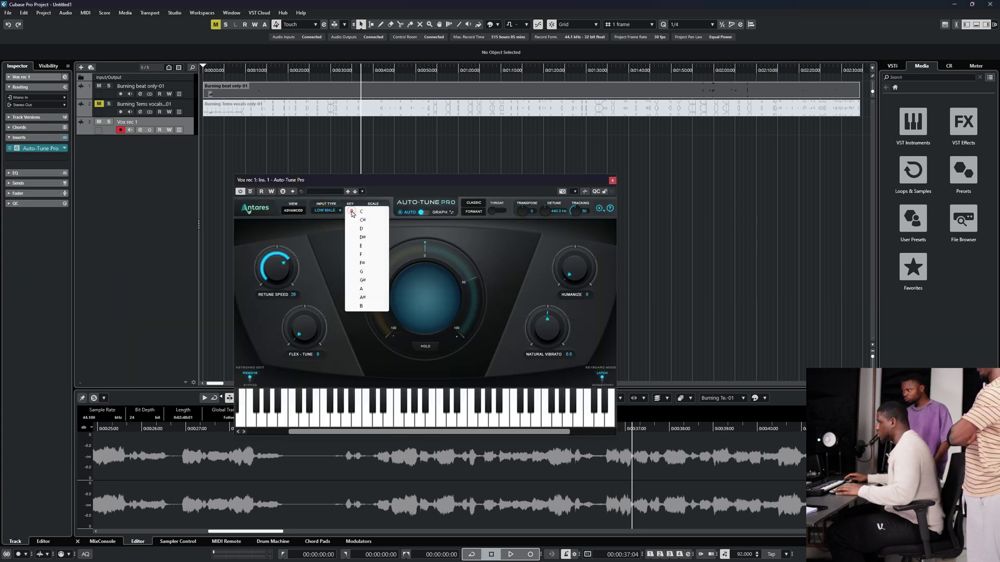
{"action": "left_click", "coordinate": [362, 245]}
{"action": "left_click", "coordinate": [379, 211]}
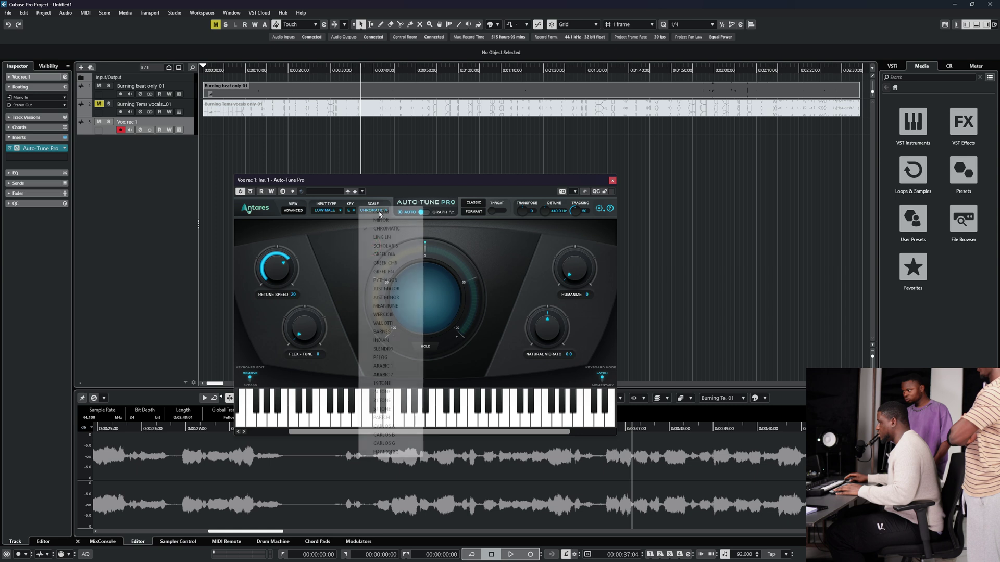
{"action": "left_click", "coordinate": [380, 219]}
- Set Auto-Tune Pro's retune speed to 0, adjust its Flex-Tune and Humanize amounts, and close the plug-in window
{"action": "left_click_drag", "start_coordinate": [291, 258], "coordinate": [295, 275]}
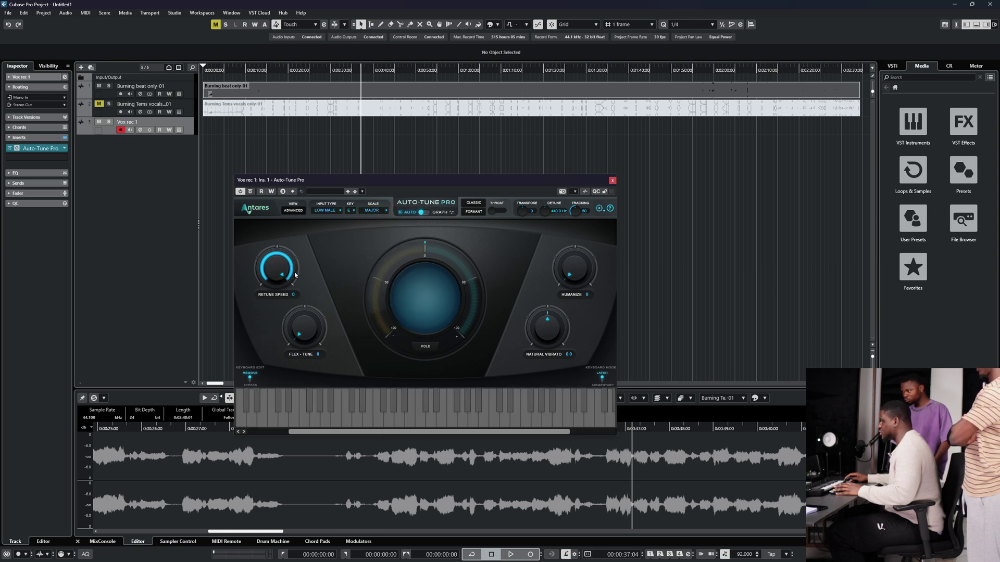
{"action": "left_click_drag", "start_coordinate": [294, 324], "coordinate": [317, 309]}
{"action": "left_click_drag", "start_coordinate": [572, 281], "coordinate": [615, 177]}
{"action": "left_click", "coordinate": [613, 181]}
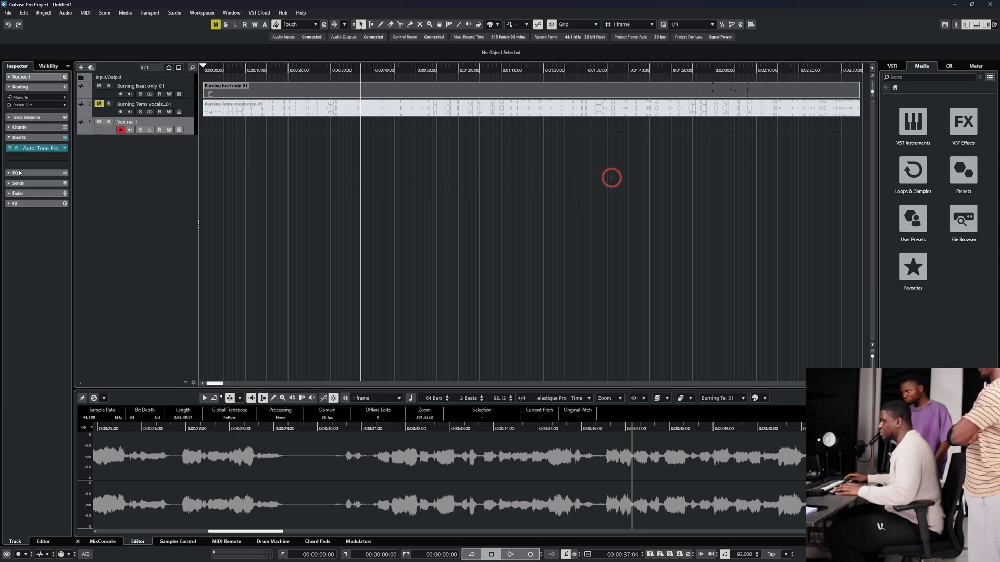
- Load the Steinberg Compressor in the second insert slot of Vox rec 1
{"action": "left_click", "coordinate": [42, 157]}
{"action": "left_click", "coordinate": [94, 159]}
{"action": "type", "text": "compre"}
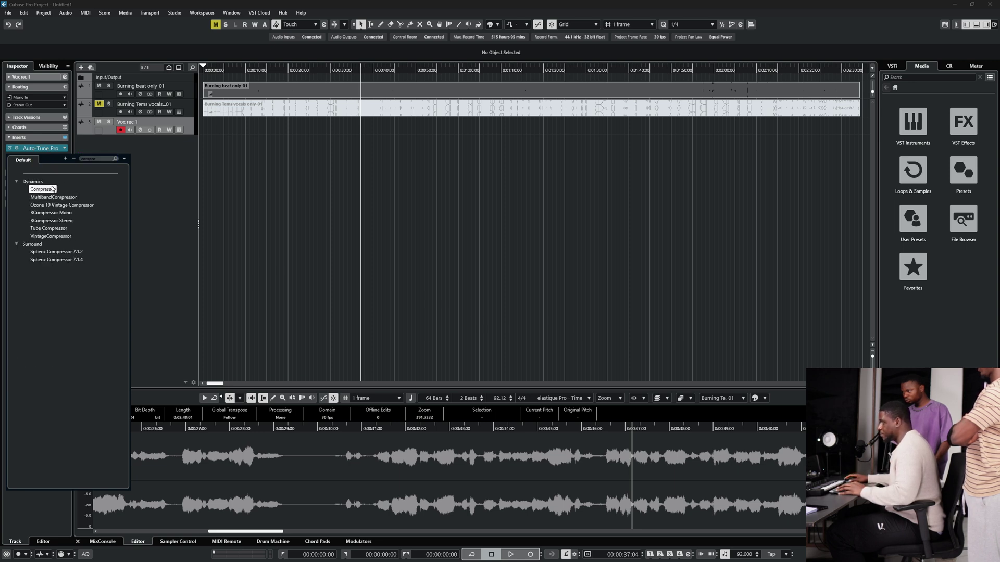
{"action": "left_click", "coordinate": [43, 189]}
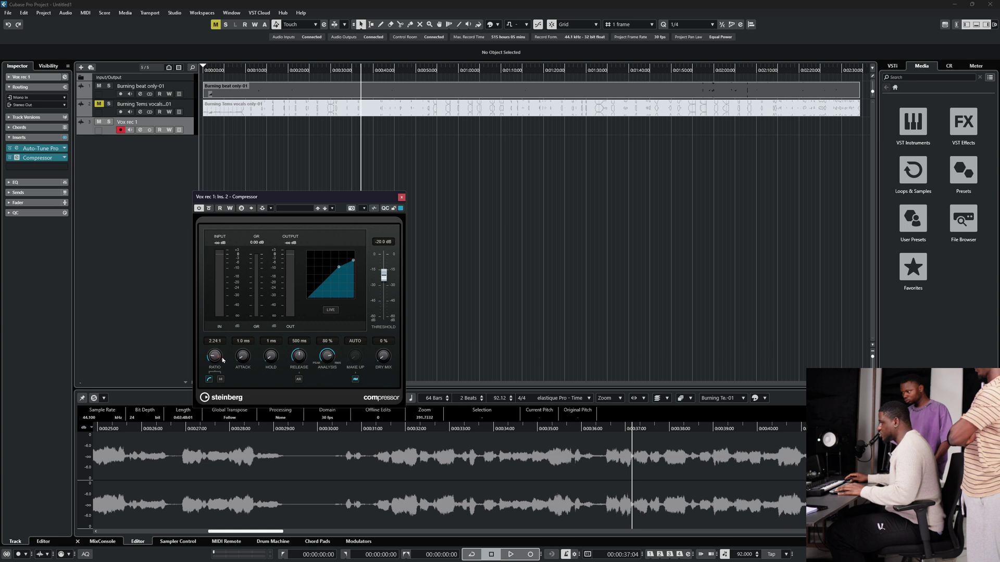
- Set the Compressor's ratio to about 4.31:1 and its threshold to about -29.3 dB
{"action": "left_click_drag", "start_coordinate": [222, 359], "coordinate": [238, 355]}
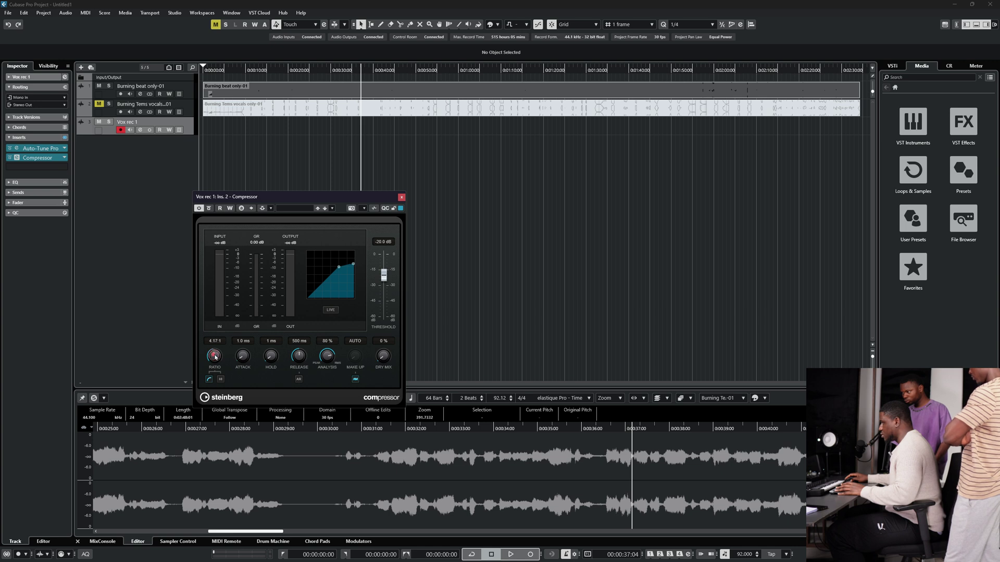
{"action": "left_click_drag", "start_coordinate": [215, 357], "coordinate": [222, 358]}
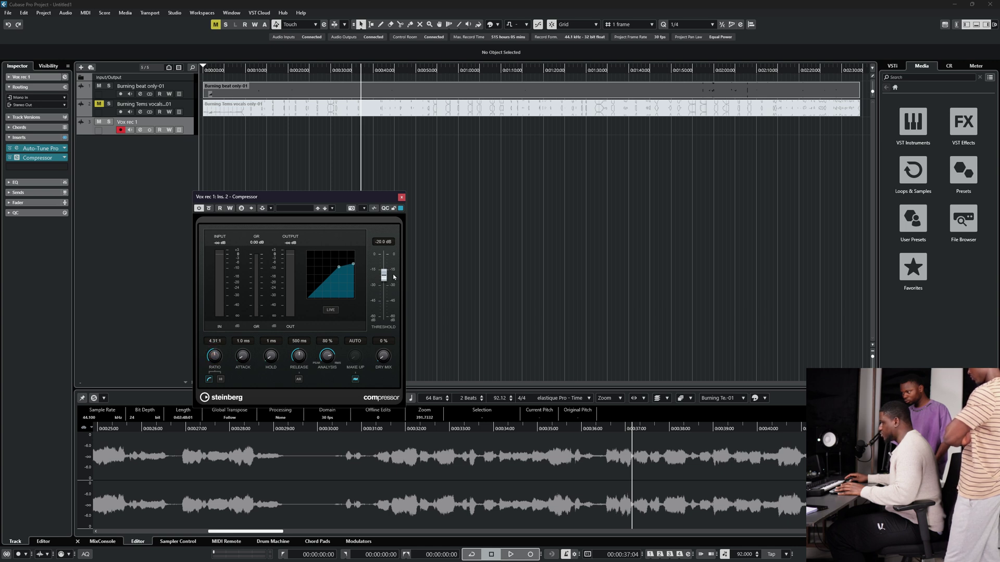
{"action": "left_click_drag", "start_coordinate": [384, 276], "coordinate": [380, 292]}
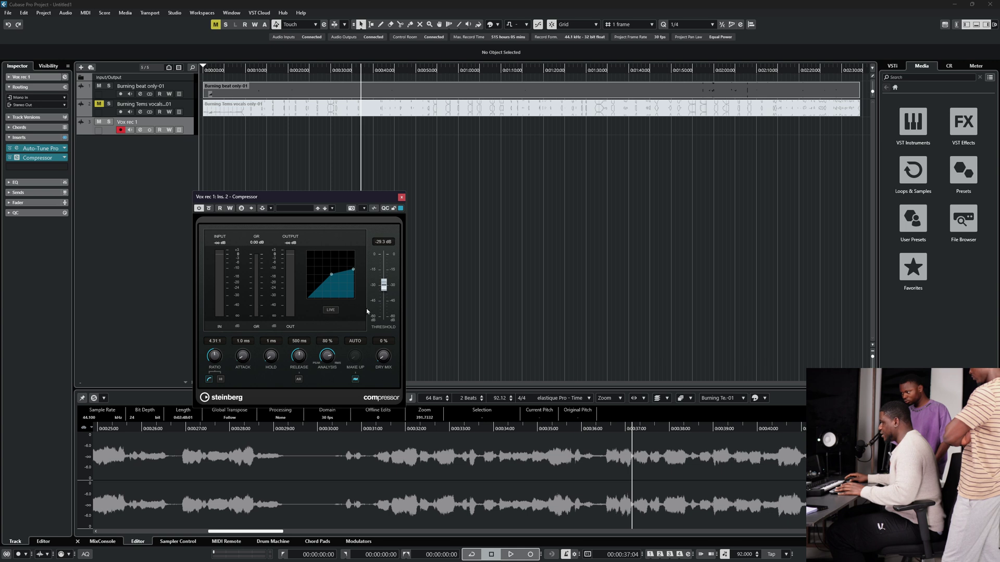
- Turn off the Compressor's automatic make-up gain, set the make-up to about 14.5 dB, and close the plug-in window
{"action": "left_click", "coordinate": [355, 379]}
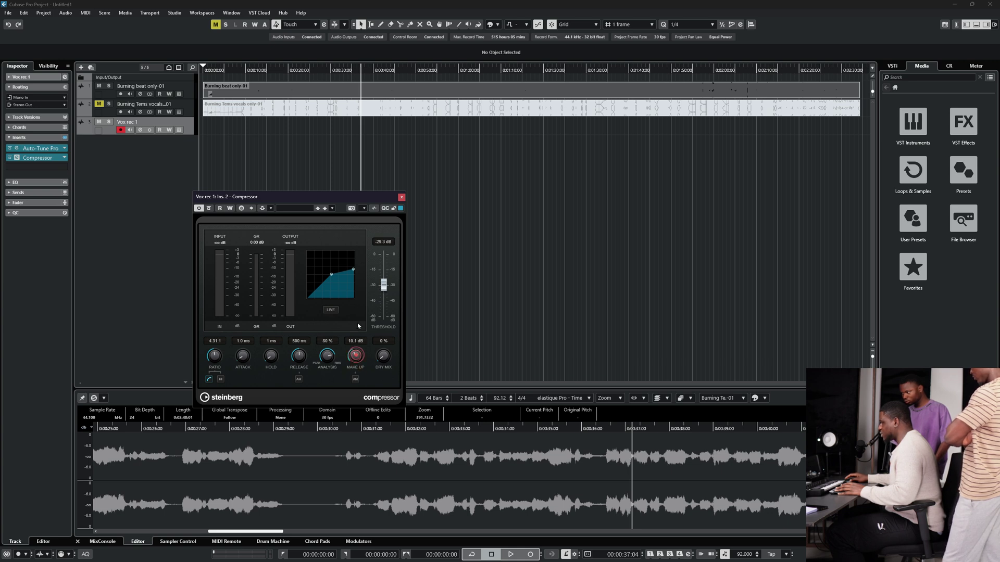
{"action": "left_click_drag", "start_coordinate": [371, 300], "coordinate": [377, 312]}
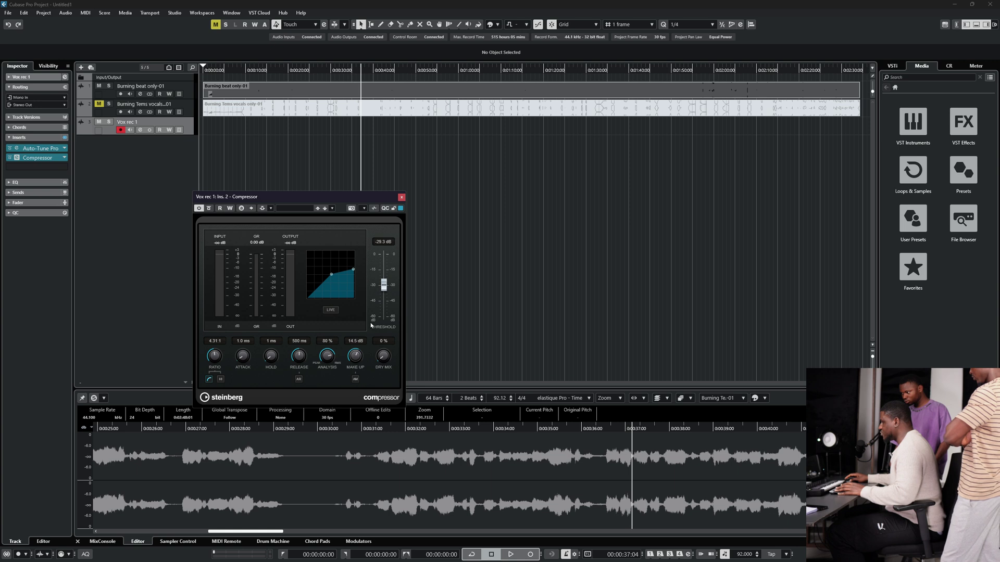
{"action": "scroll", "coordinate": [347, 342], "scroll_direction": "up", "scroll_amount": 1}
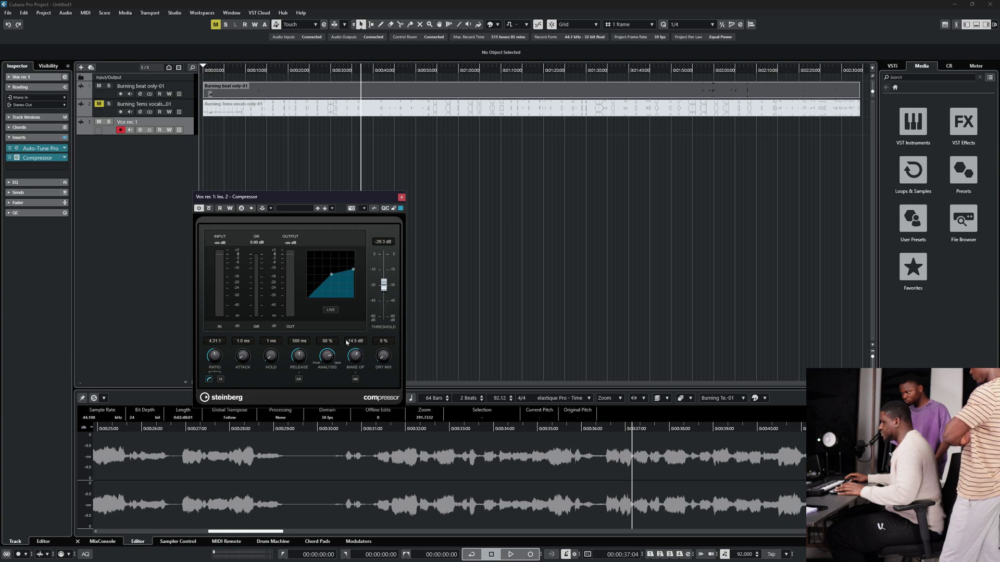
{"action": "left_click", "coordinate": [402, 197]}
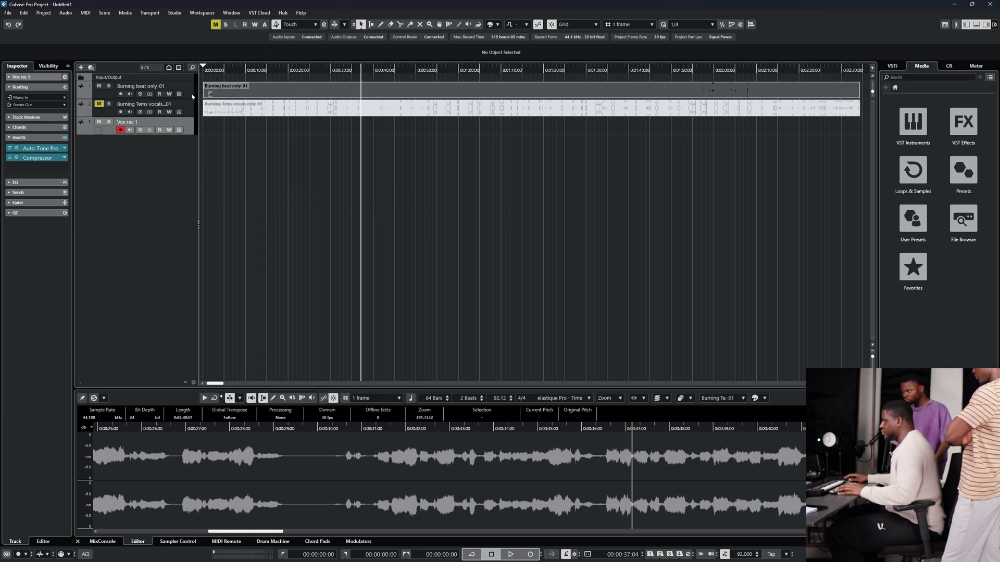
- Select the Burning beat only track and lower its channel fader
{"action": "left_click", "coordinate": [192, 97]}
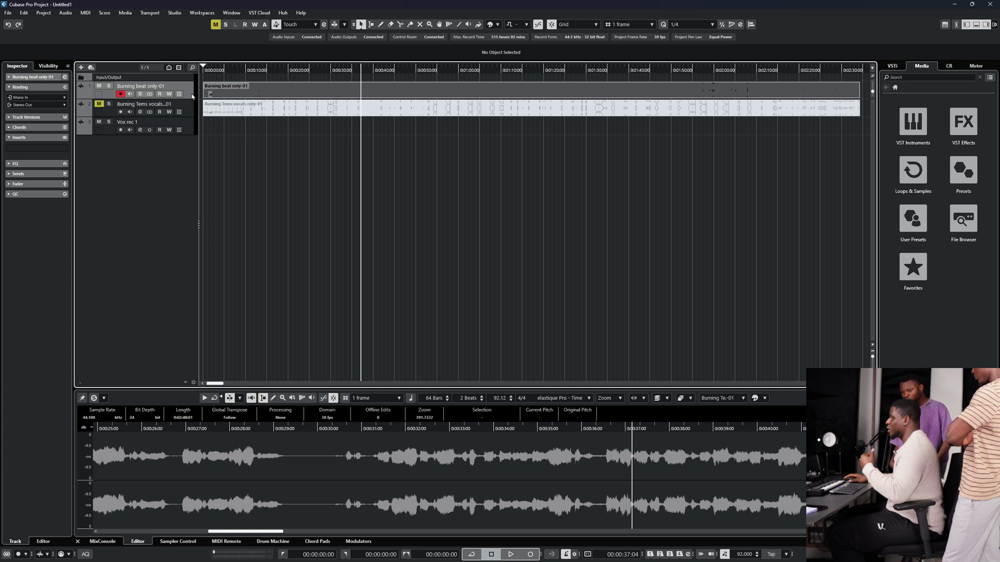
{"action": "left_click", "coordinate": [40, 184]}
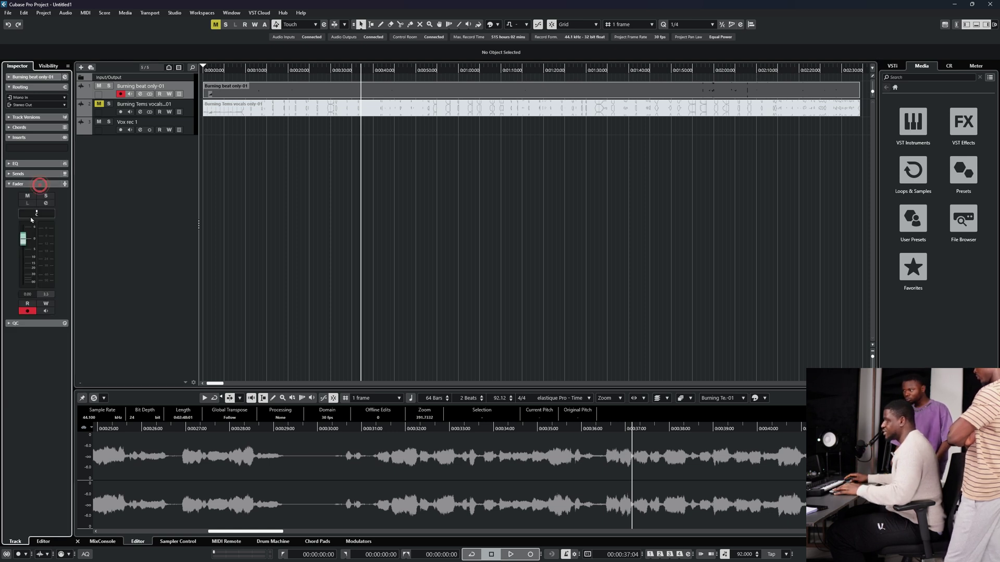
{"action": "left_click_drag", "start_coordinate": [26, 245], "coordinate": [25, 255]}
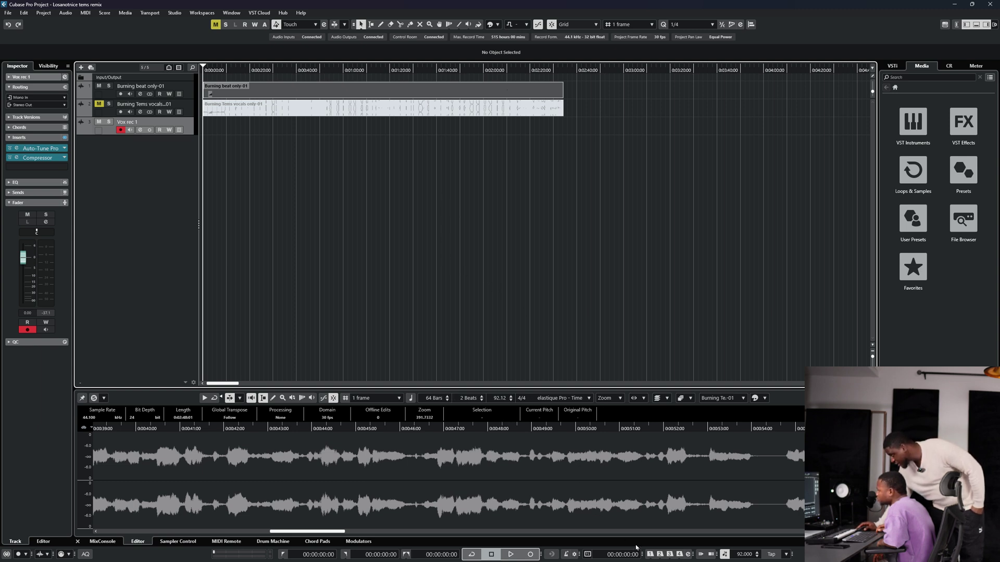
- Change the project's primary time format to Bars+Beats
{"action": "left_click", "coordinate": [596, 556]}
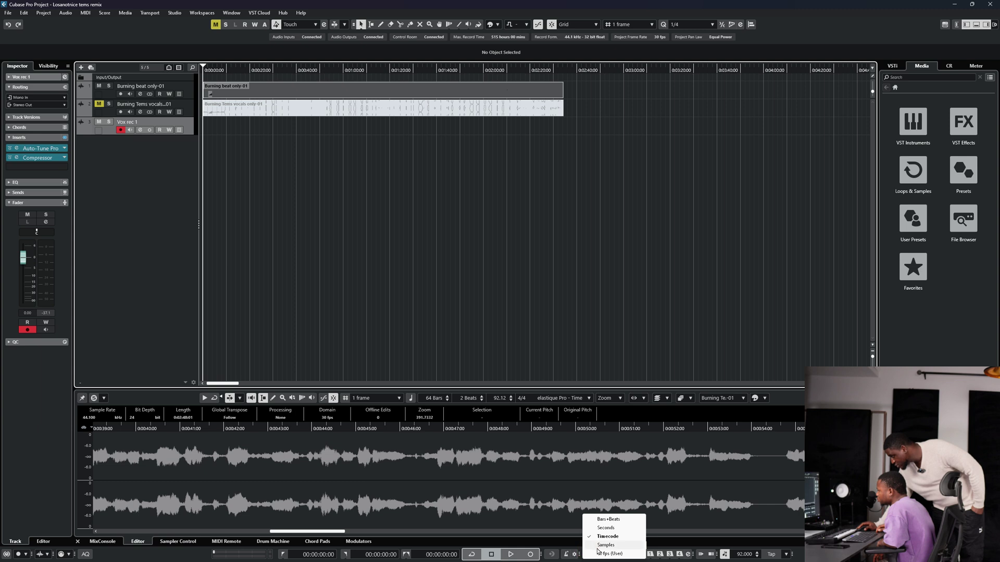
{"action": "left_click", "coordinate": [602, 521]}
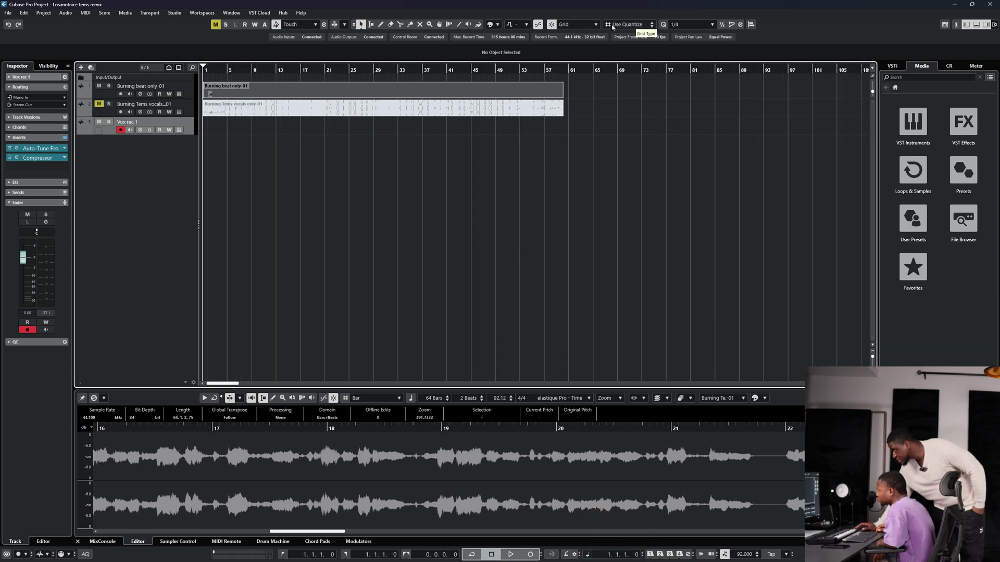
- Examine the available quantize presets, then dismiss the list without choosing another value
{"action": "left_click", "coordinate": [682, 25]}
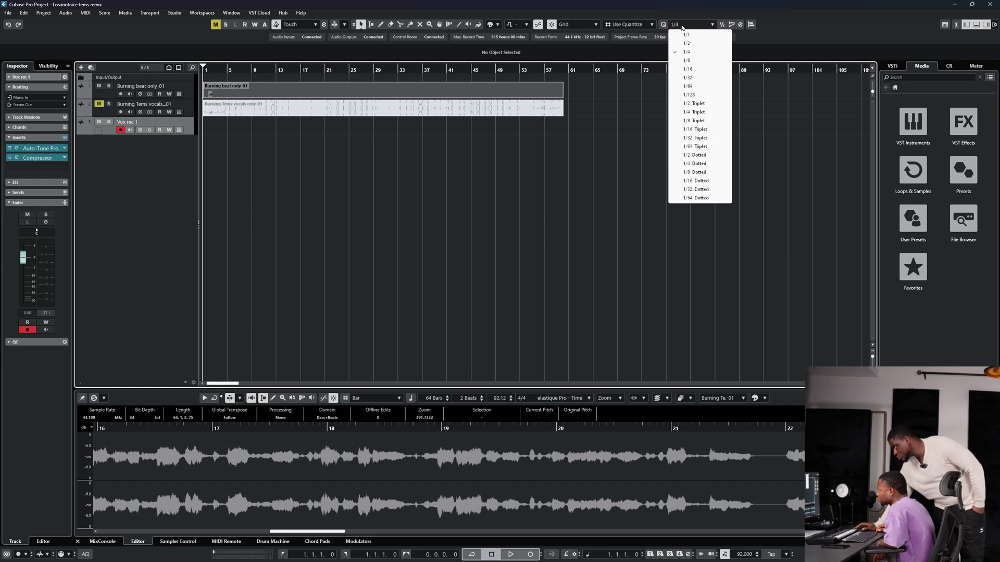
{"action": "left_click", "coordinate": [697, 15]}
{"action": "left_click", "coordinate": [694, 24]}
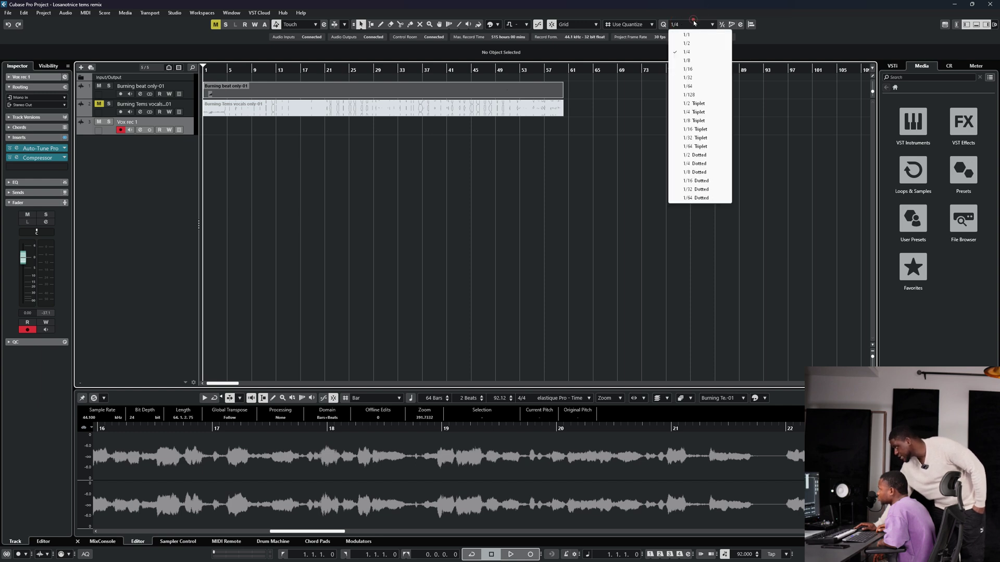
{"action": "left_click", "coordinate": [689, 24]}
{"action": "left_click", "coordinate": [689, 25]}
{"action": "left_click", "coordinate": [689, 24]}
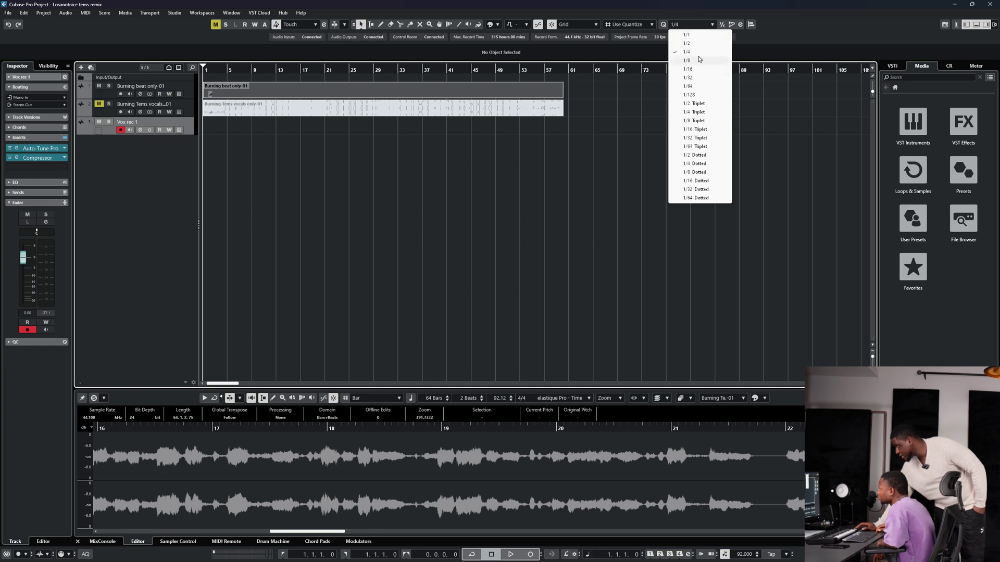
{"action": "left_click", "coordinate": [629, 128]}
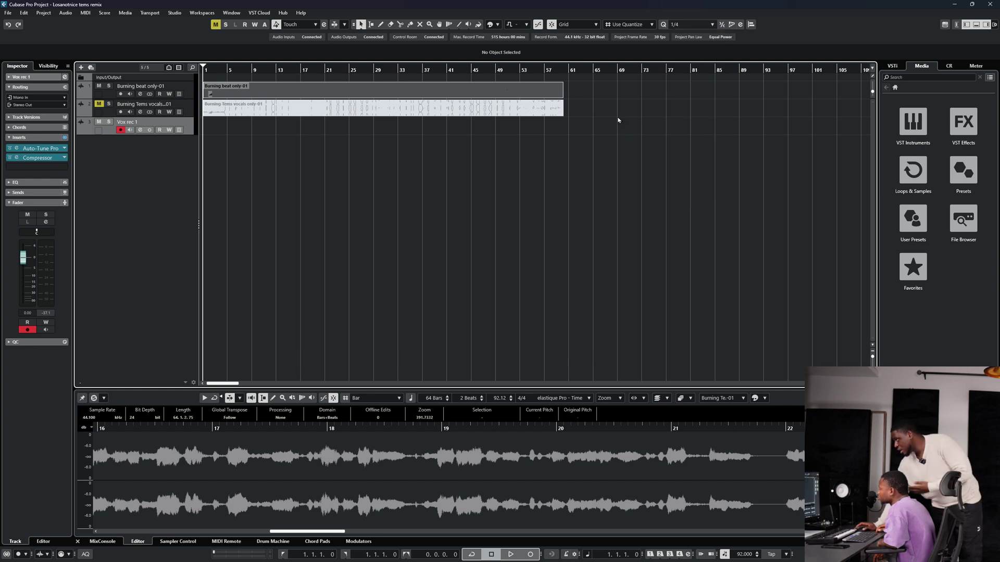
- Show the floating transport and record a vocal take on Vox rec 1 from the project start to about the end of bar 28
{"action": "key", "text": "F2"}
{"action": "key", "text": "g"}
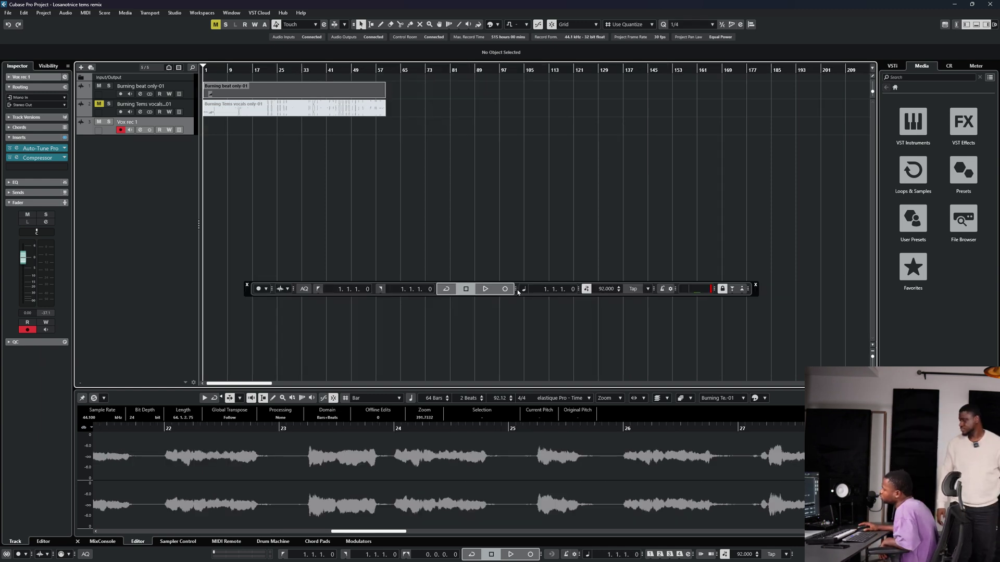
{"action": "left_click", "coordinate": [507, 289]}
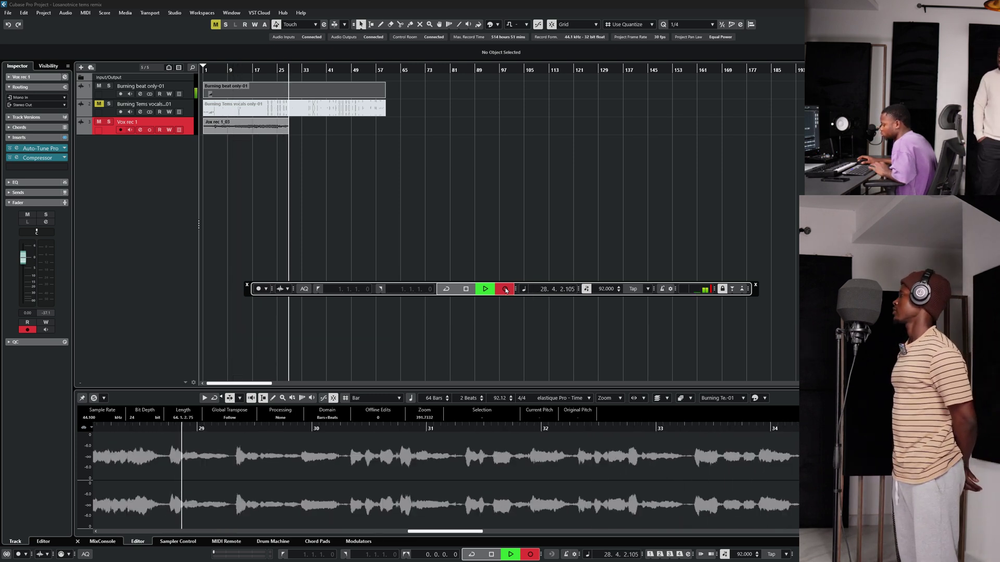
{"action": "left_click", "coordinate": [505, 288]}
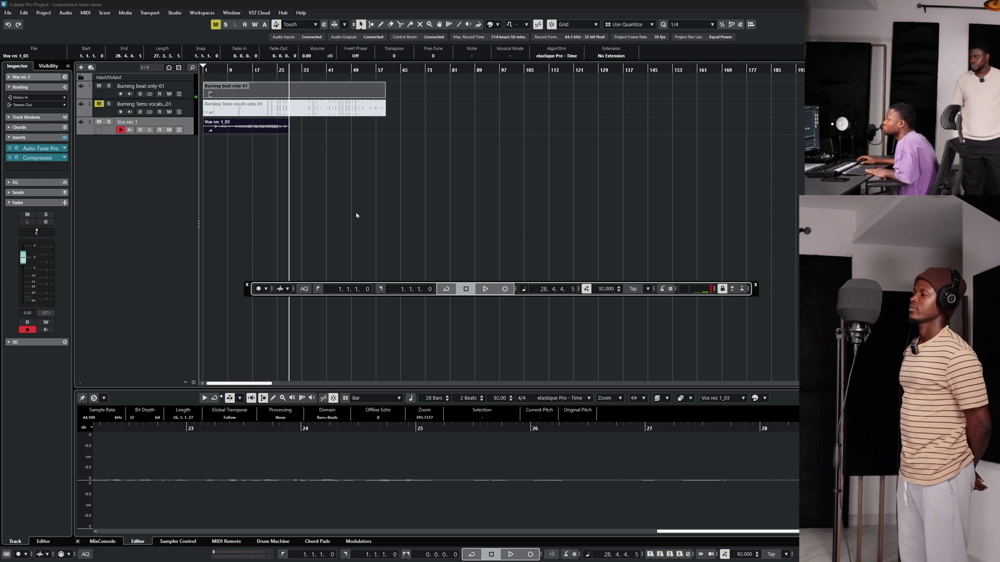
- Replace the existing take on Vox rec 1 with a new vocal recording from the project start to about bar 26
{"action": "left_click", "coordinate": [500, 288]}
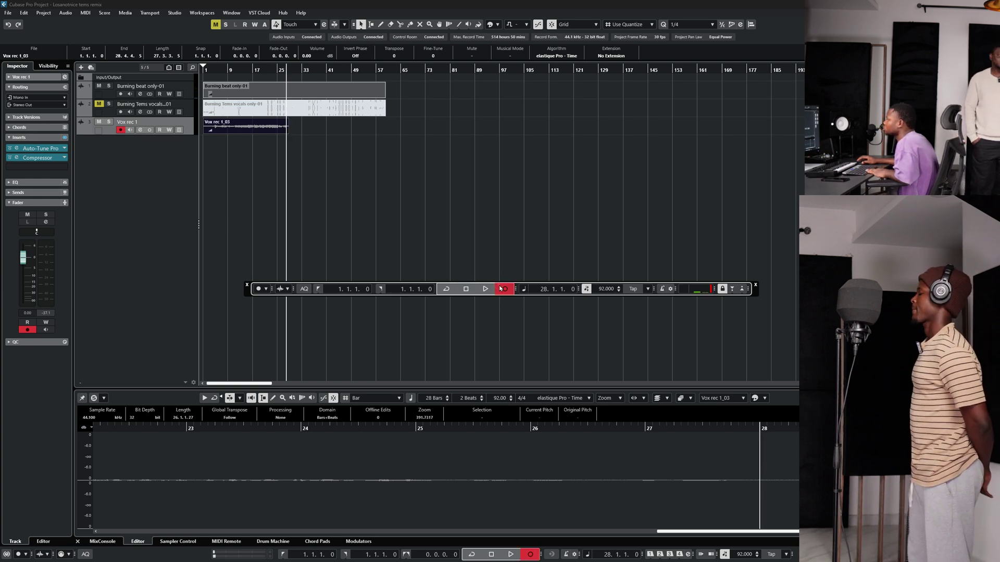
{"action": "left_click", "coordinate": [500, 288]}
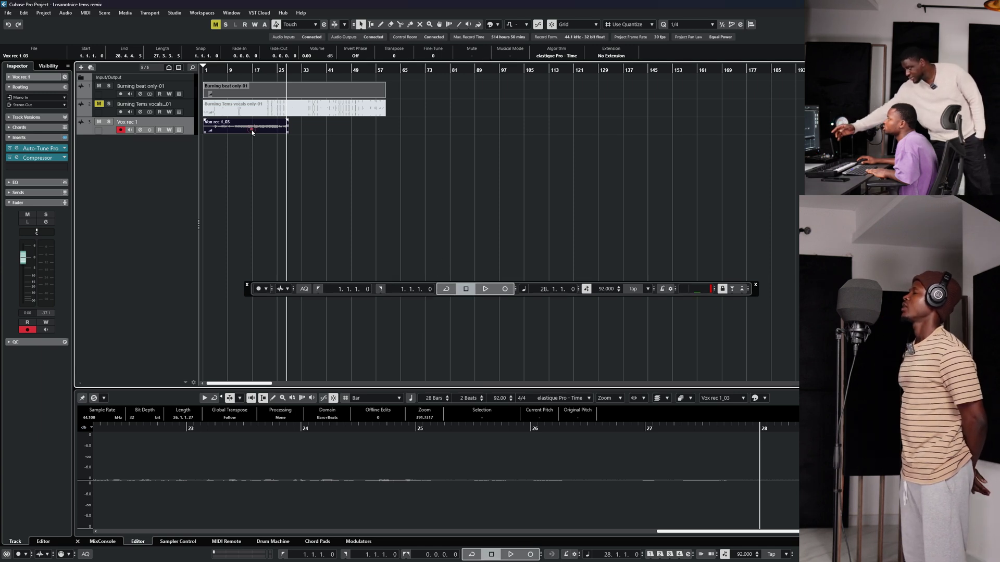
{"action": "key", "text": "Delete"}
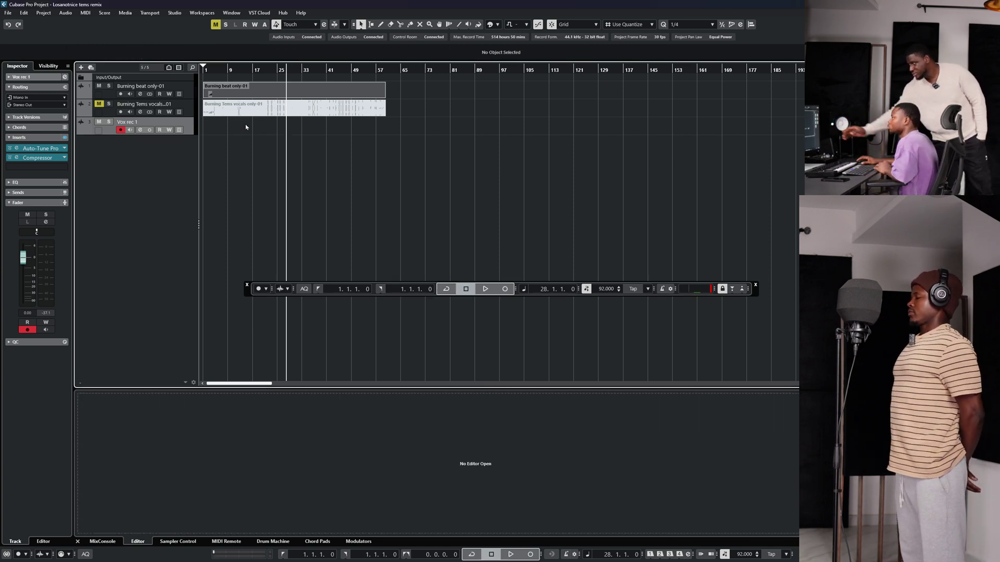
{"action": "left_click", "coordinate": [204, 71]}
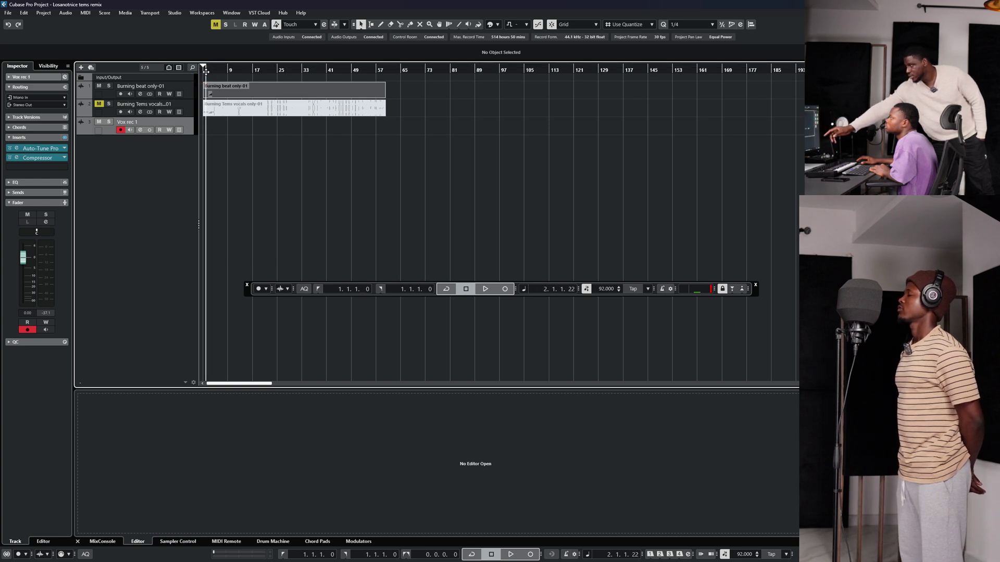
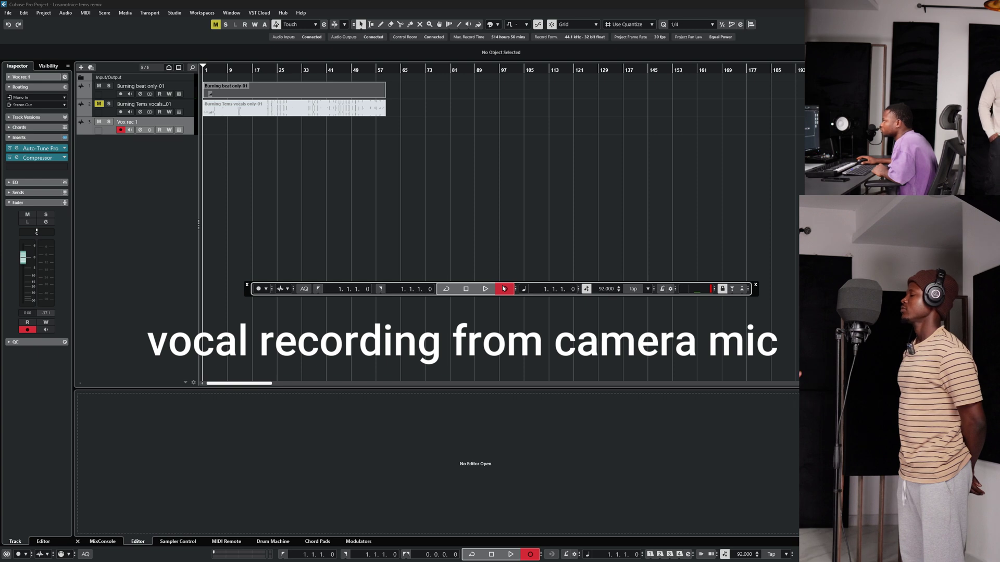
{"action": "left_click", "coordinate": [504, 289]}
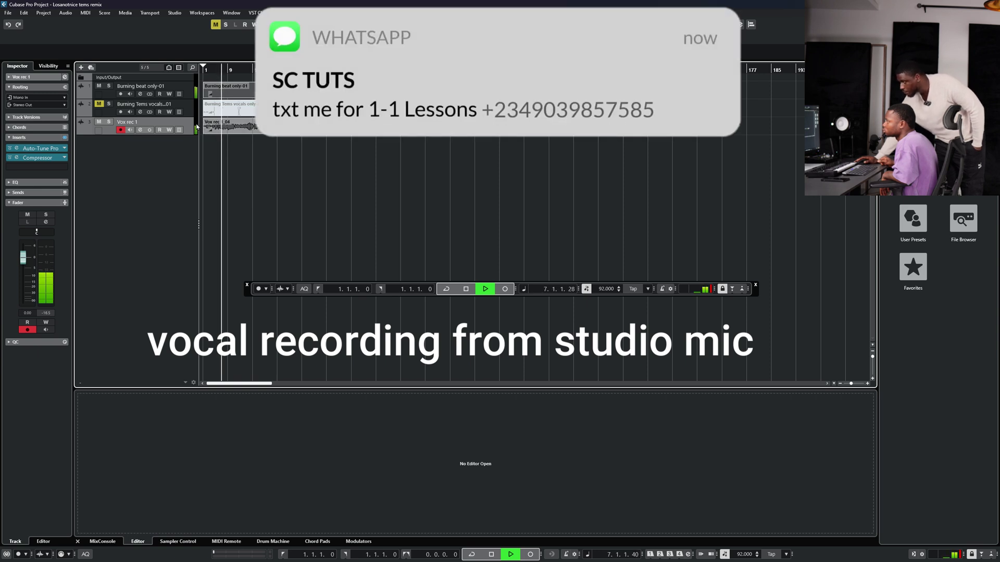
- During playback, lower the Burning beat only fader to about -12.8 dB, and reselect the Vox rec 1 track
{"action": "left_click", "coordinate": [189, 97]}
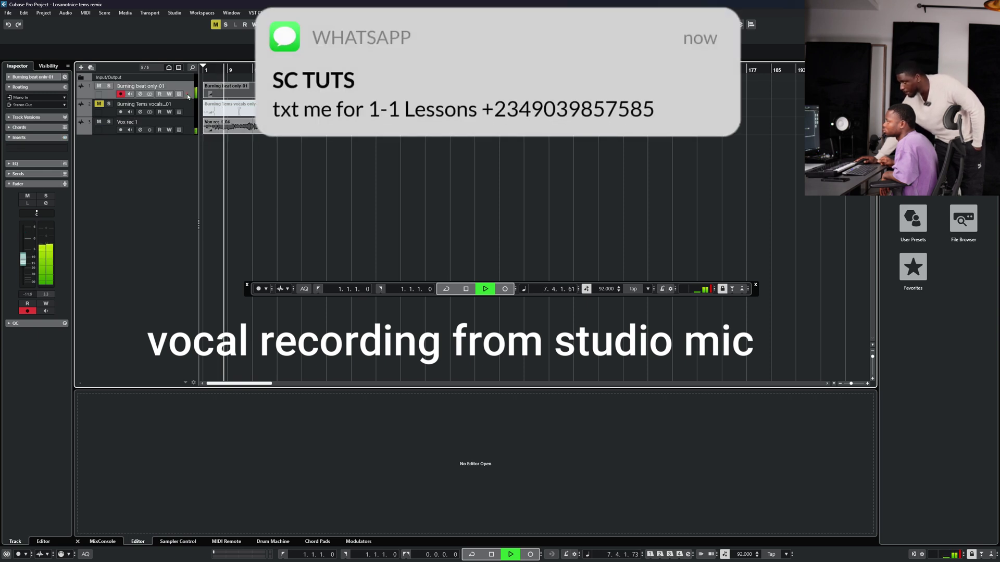
{"action": "left_click_drag", "start_coordinate": [23, 259], "coordinate": [23, 261]}
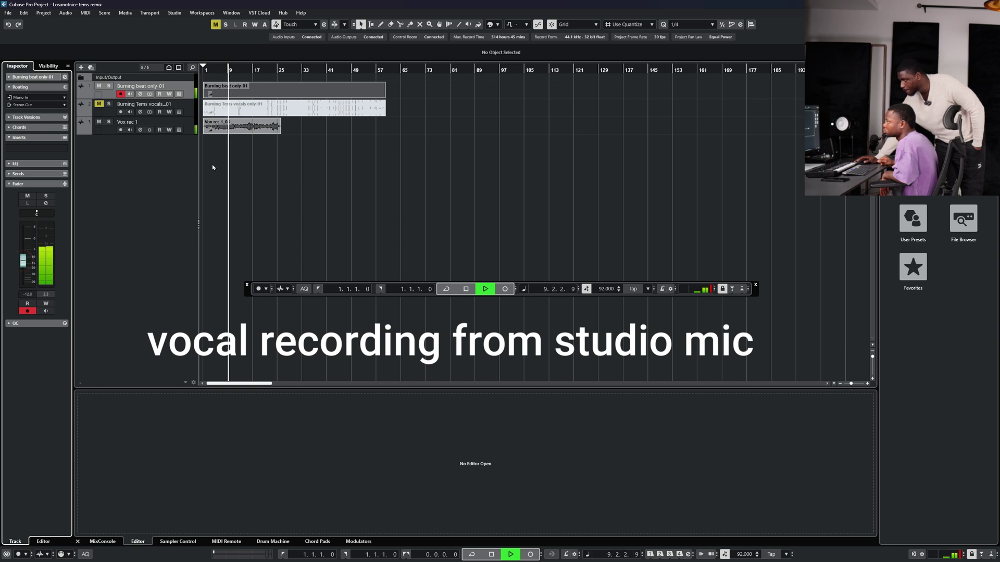
{"action": "left_click", "coordinate": [232, 163]}
{"action": "left_click", "coordinate": [188, 129]}
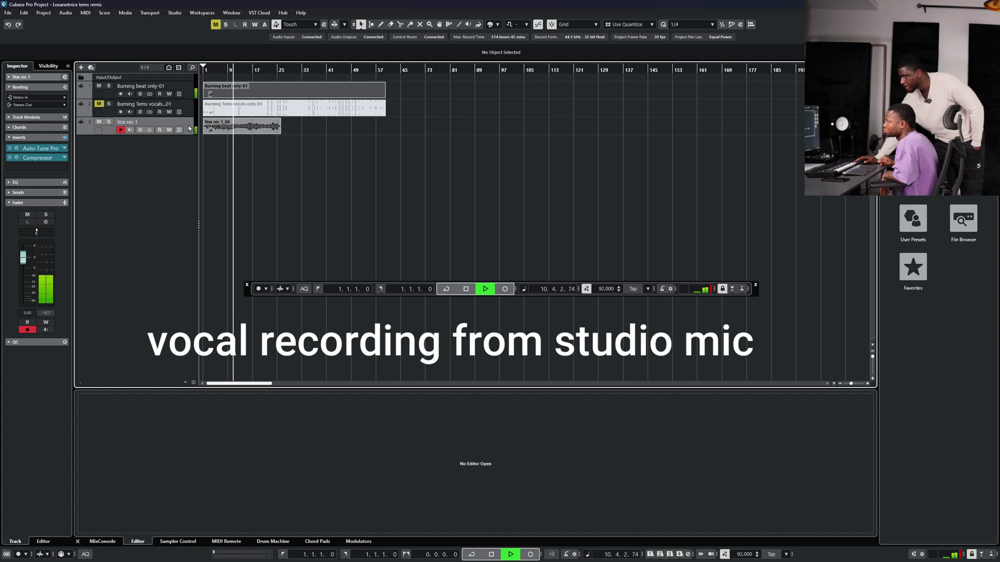
{"action": "left_click", "coordinate": [239, 151]}
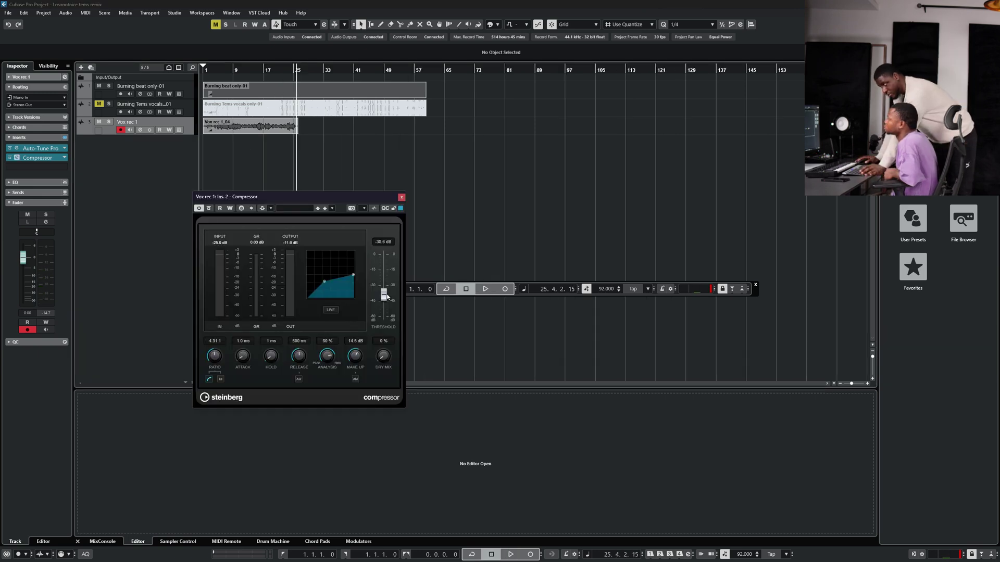
- Audition the vocal take from about bars 6 and 13, and lower the Compressor threshold on Vox rec 1 to -42.4 dB
{"action": "left_click", "coordinate": [223, 70]}
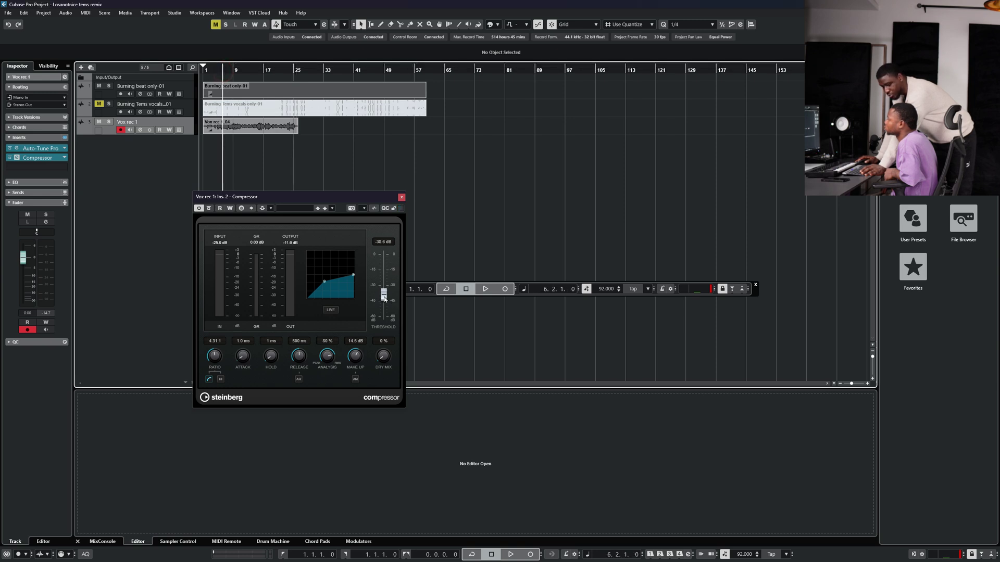
{"action": "key", "text": "space"}
{"action": "left_click", "coordinate": [252, 68]}
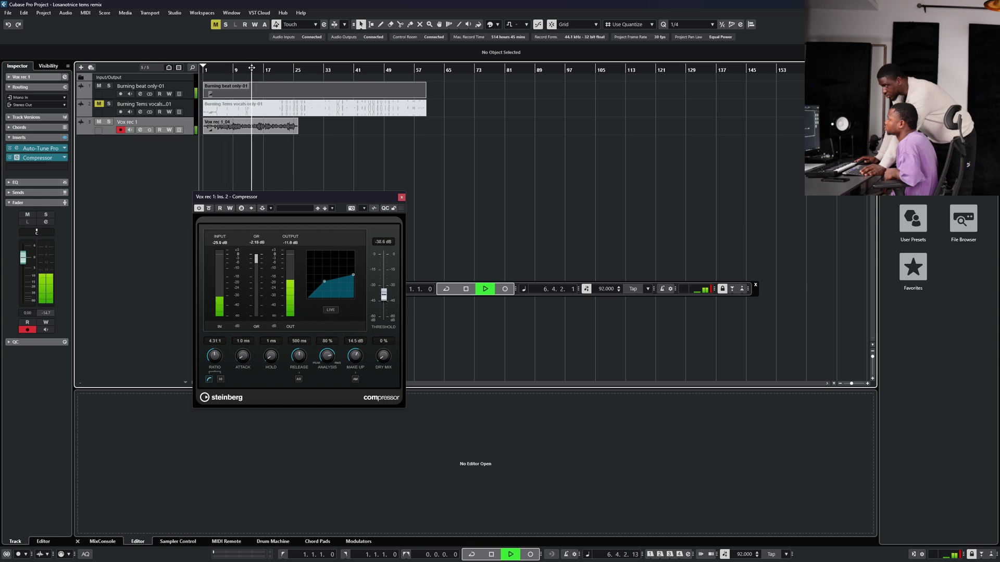
{"action": "left_click", "coordinate": [252, 68]}
{"action": "scroll", "coordinate": [246, 140], "scroll_direction": "up", "scroll_amount": 2}
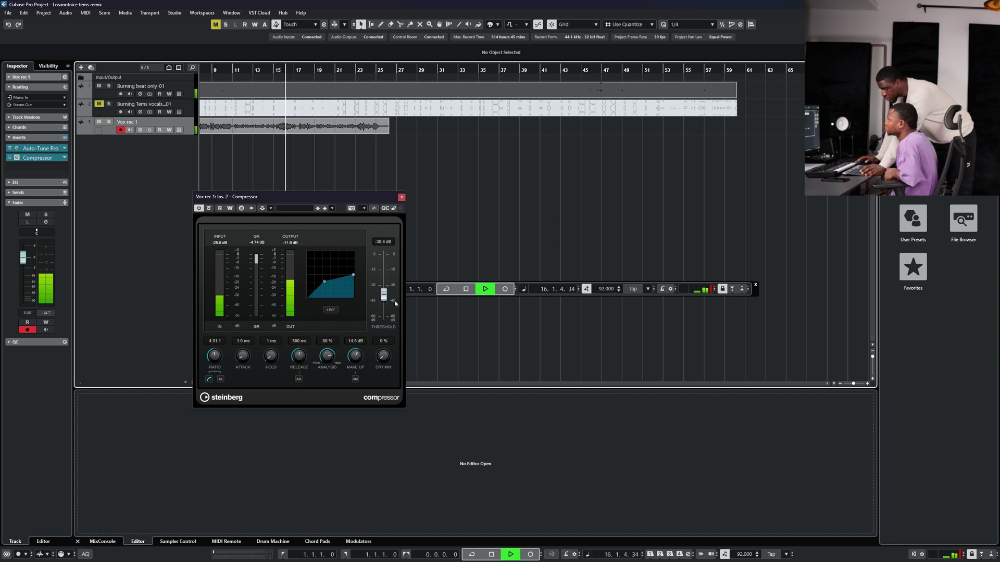
{"action": "key", "text": "space"}
{"action": "left_click_drag", "start_coordinate": [384, 303], "coordinate": [386, 308]}
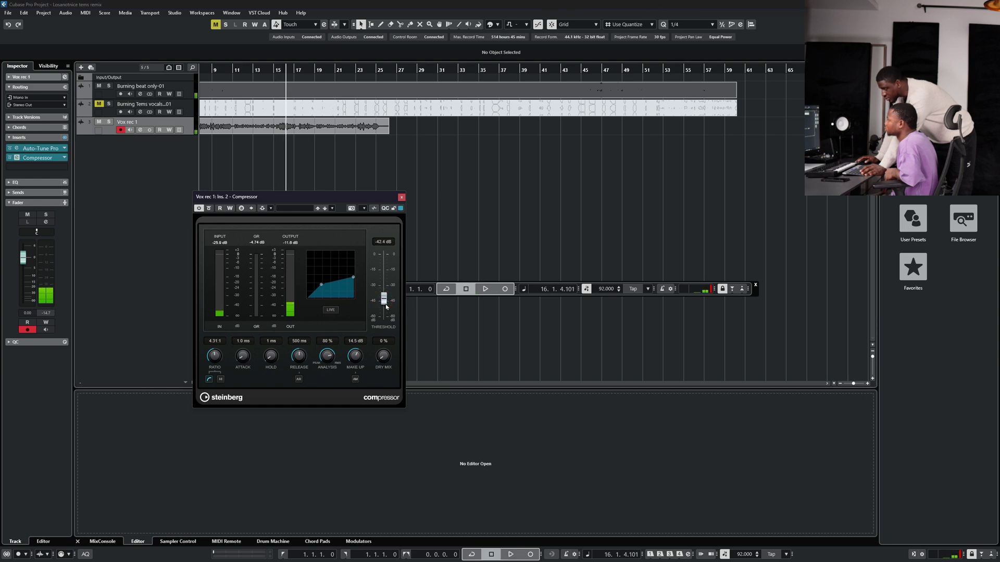
- Replay the vocal from about bar 14, lower the Compressor threshold to -43.5 dB, and close the plug-in window
{"action": "key", "text": "space"}
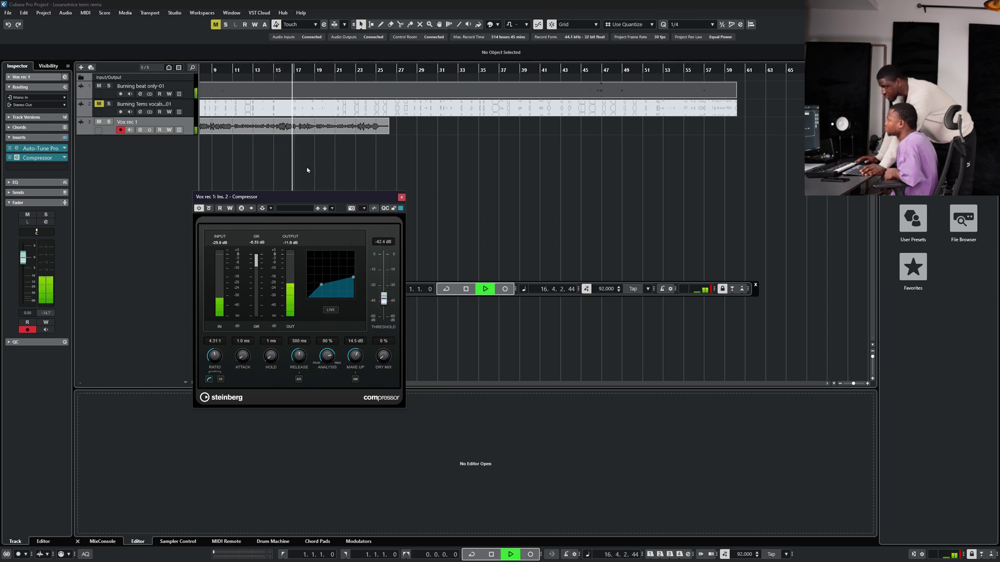
{"action": "left_click", "coordinate": [266, 68]}
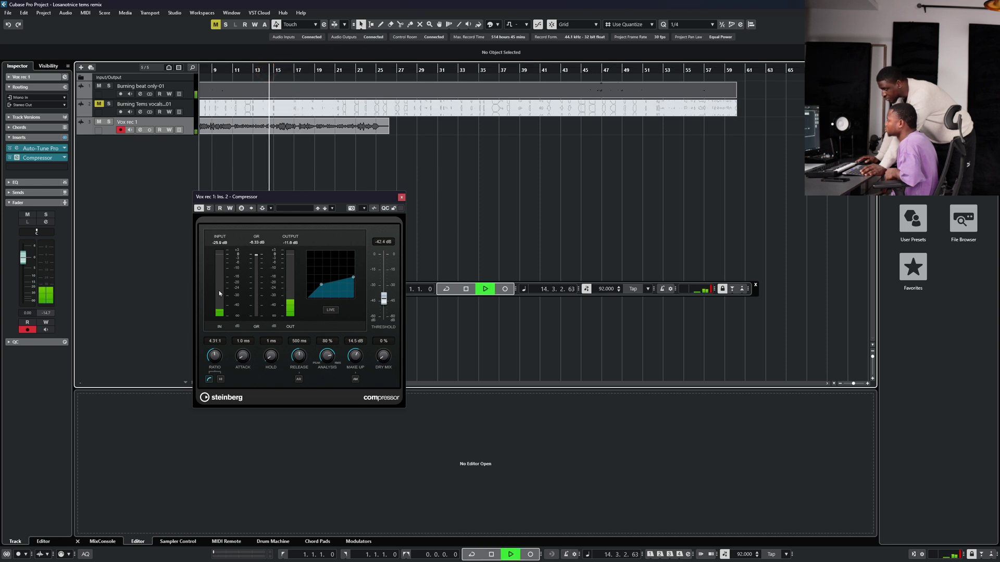
{"action": "key", "text": "space"}
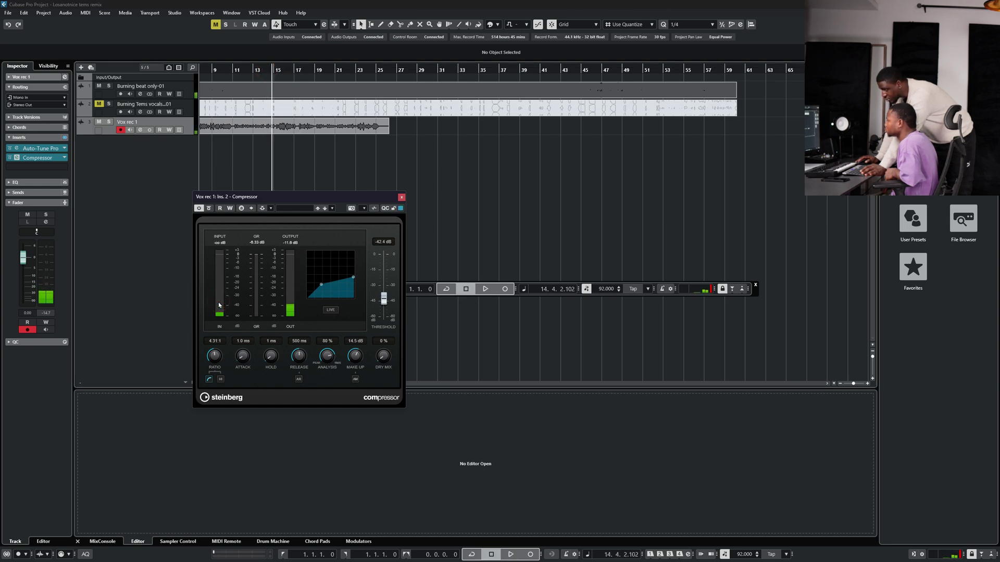
{"action": "key", "text": "space"}
{"action": "key", "text": "space"}
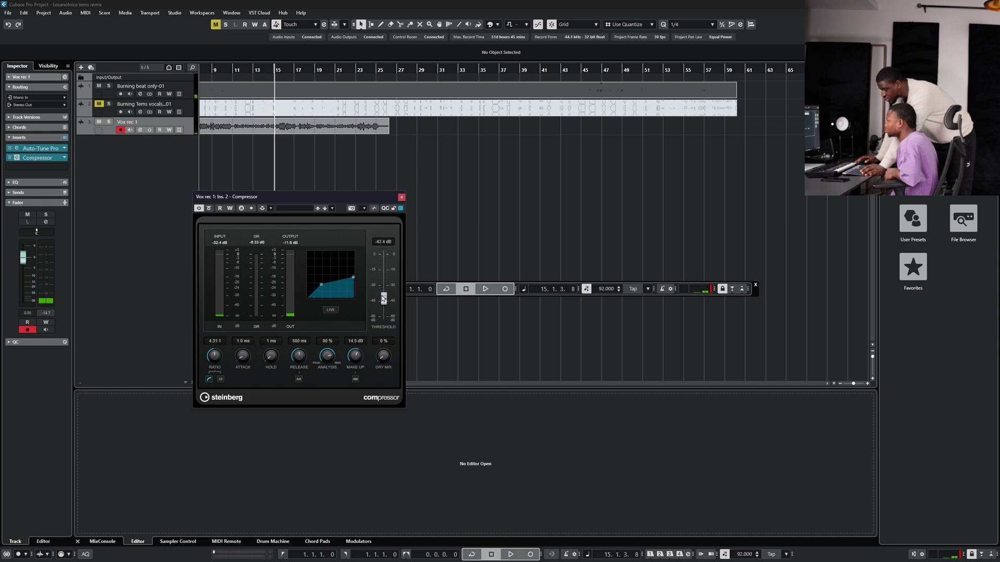
{"action": "key", "text": "space"}
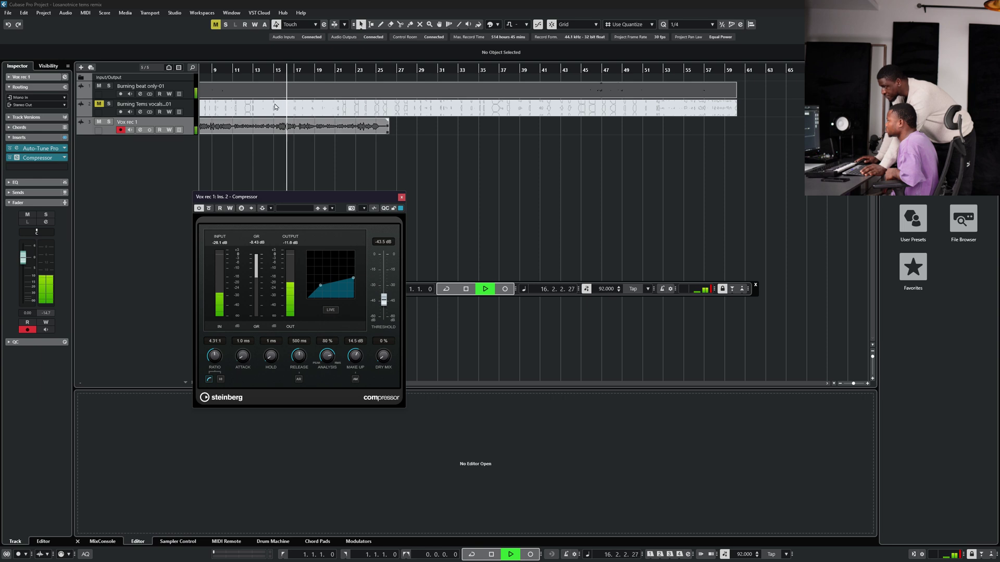
{"action": "left_click", "coordinate": [267, 69]}
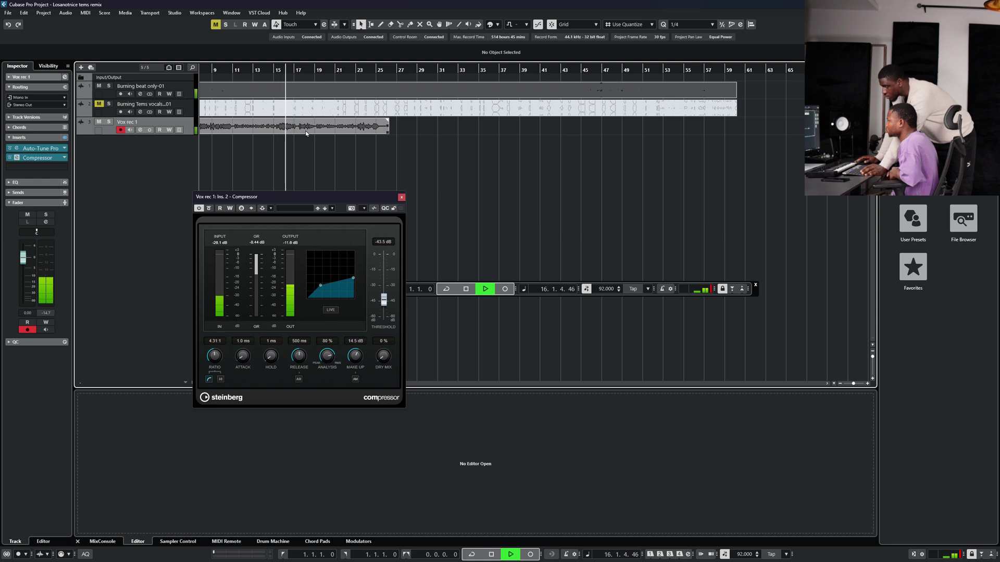
{"action": "key", "text": "space"}
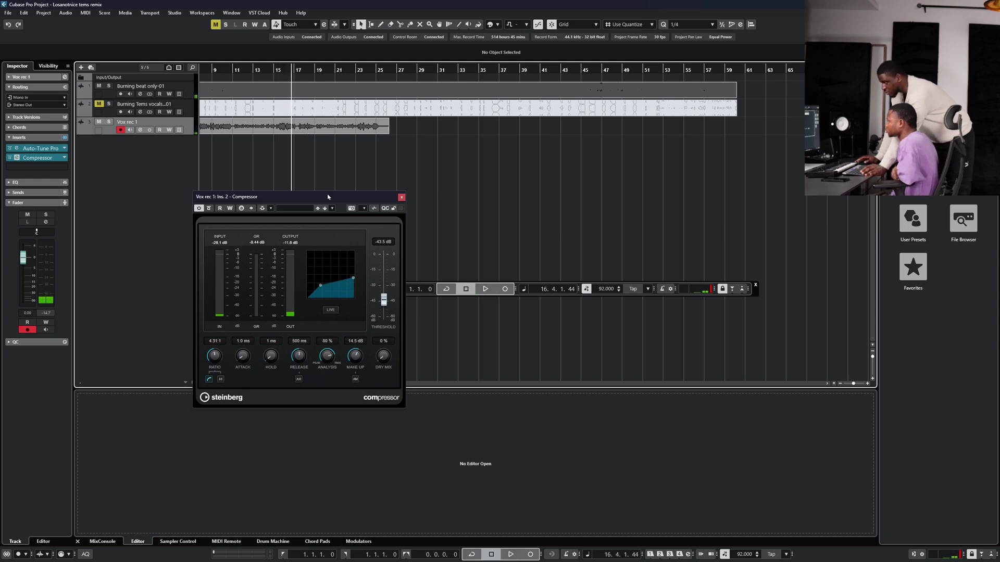
{"action": "left_click_drag", "start_coordinate": [327, 196], "coordinate": [454, 185]}
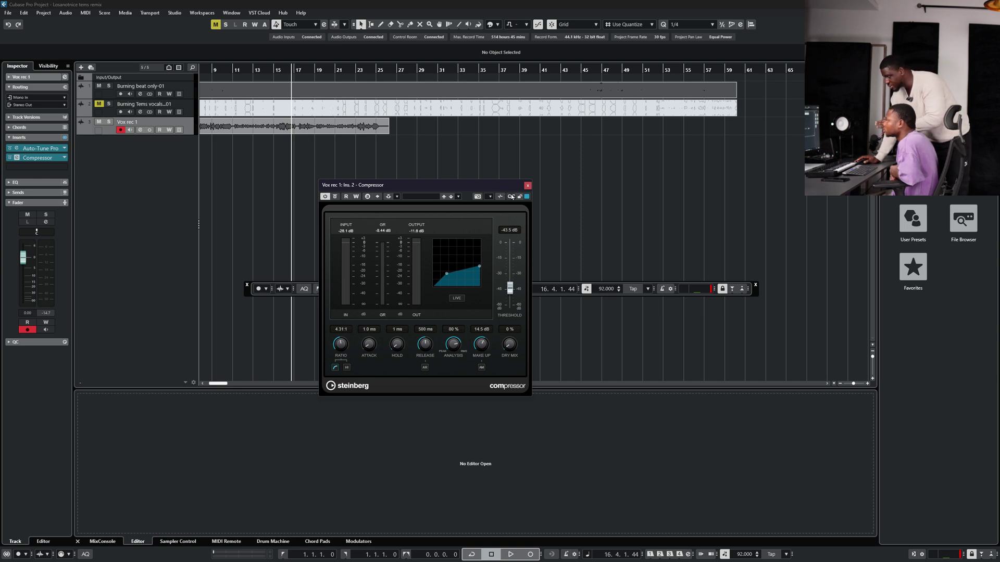
{"action": "left_click", "coordinate": [528, 185]}
- Delete the Vox rec 1_04 take, record a new one from the project start to about bar 11, and play it back
{"action": "left_click", "coordinate": [320, 127]}
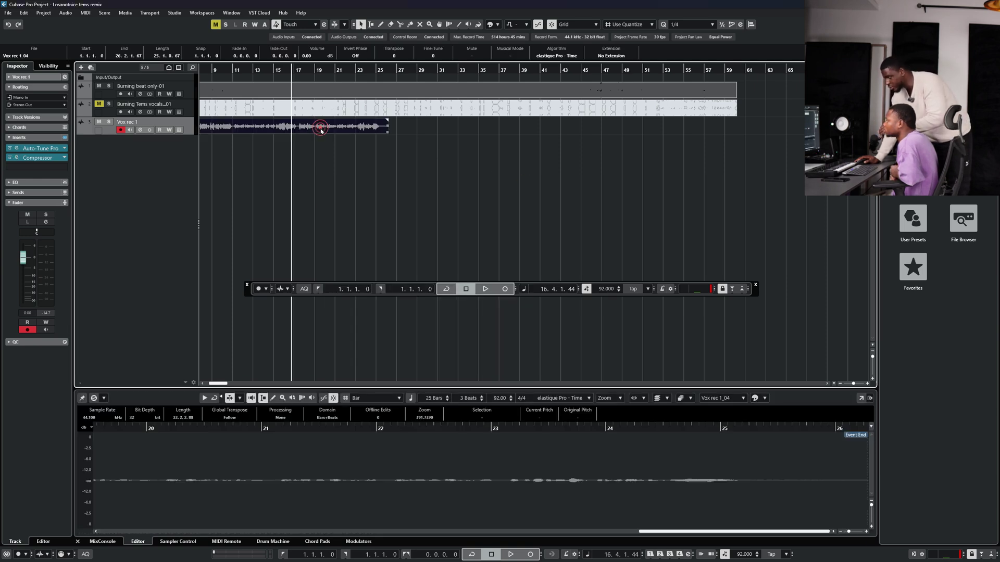
{"action": "key", "text": "Delete"}
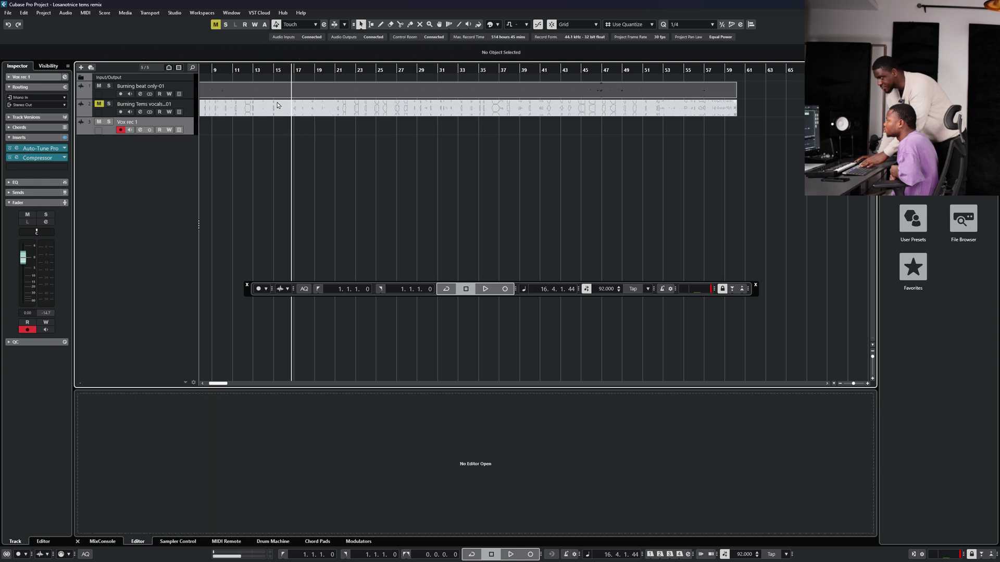
{"action": "key", "text": "Home"}
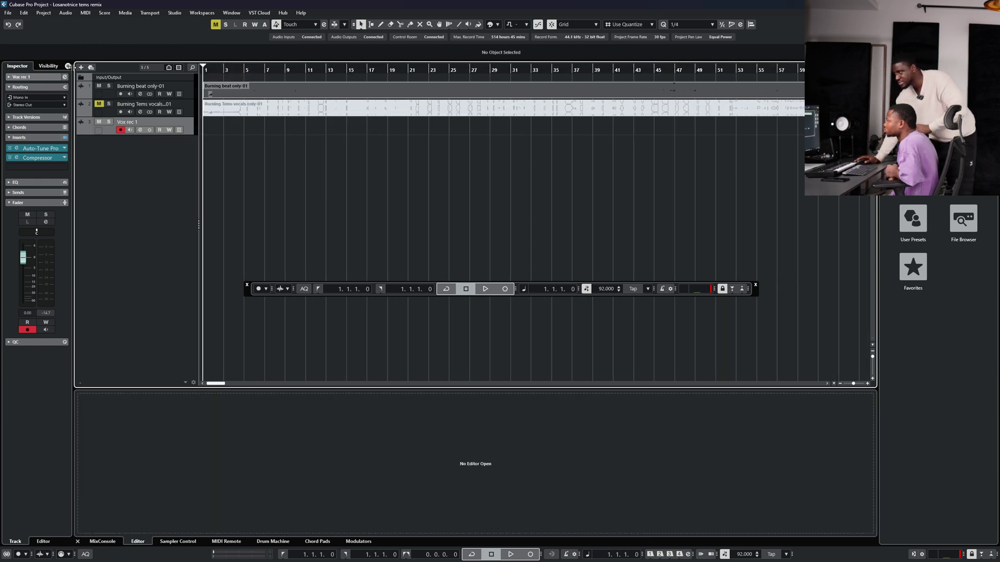
{"action": "left_click", "coordinate": [505, 289]}
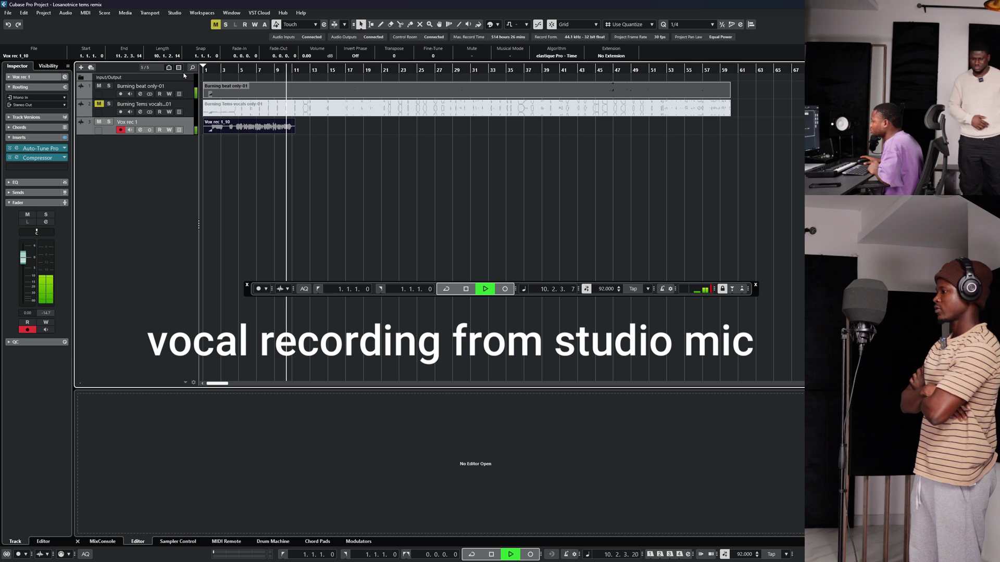
{"action": "key", "text": "space"}
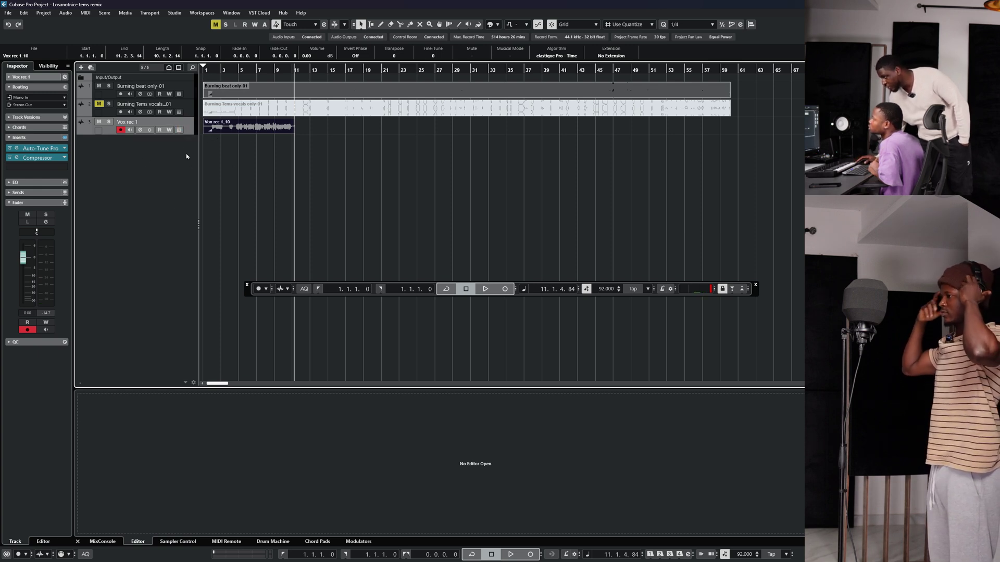
- Duplicate the Vox rec 1 track, delete the copied audio event, and rename the new track Vox rec 2
{"action": "right_click", "coordinate": [186, 134]}
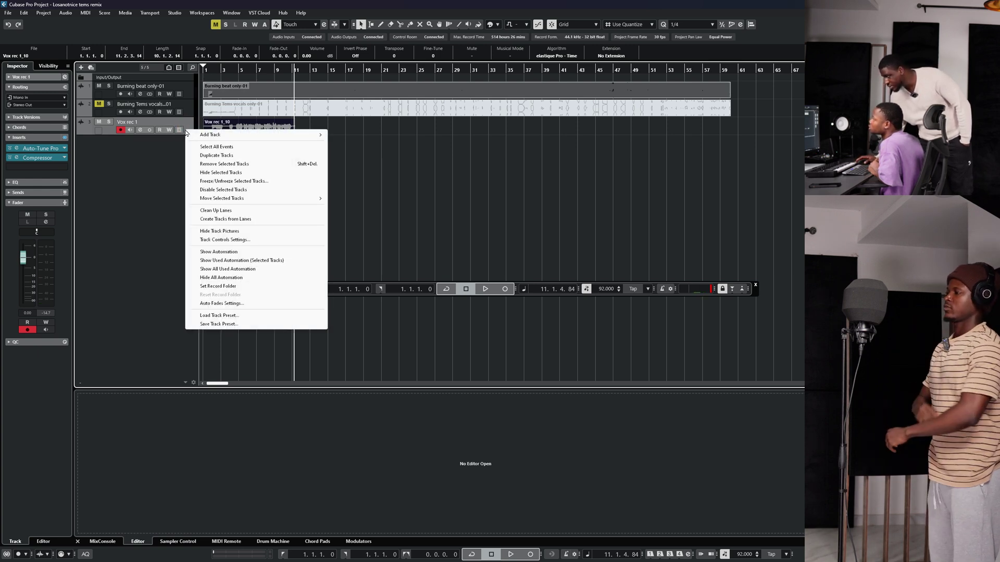
{"action": "left_click", "coordinate": [227, 155]}
{"action": "left_click", "coordinate": [275, 146]}
{"action": "key", "text": "Delete"}
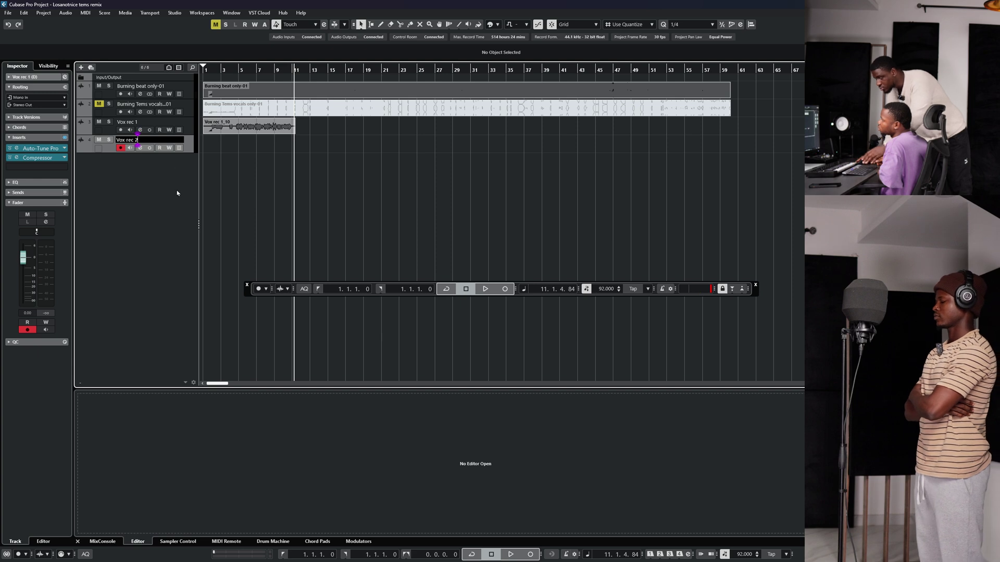
{"action": "left_click", "coordinate": [145, 216]}
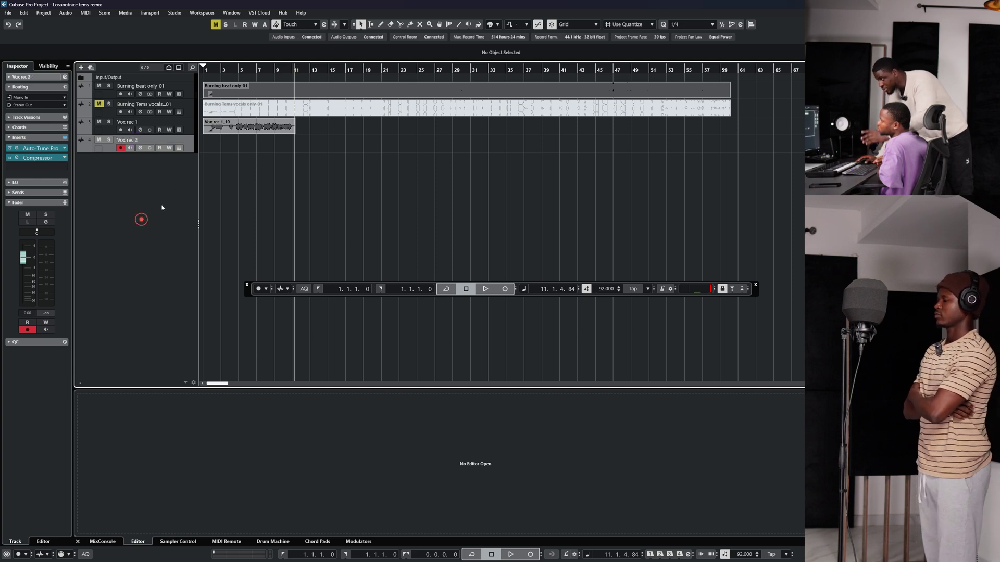
- Mute Vox rec 1 and record a vocal take on Vox rec 2 from the project start to about bar 11
{"action": "left_click", "coordinate": [242, 71]}
{"action": "key", "text": "g"}
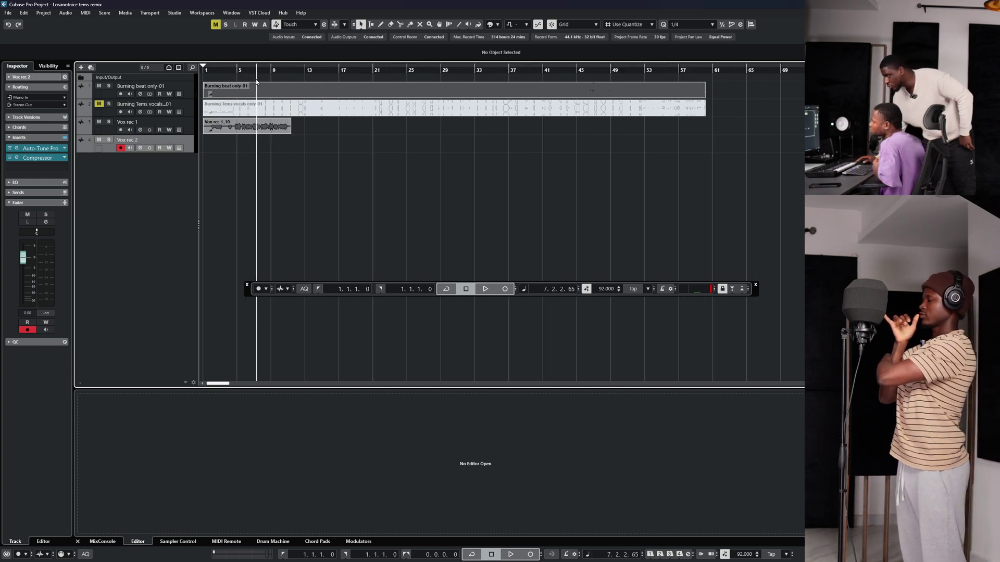
{"action": "key", "text": "space"}
{"action": "key", "text": "Home"}
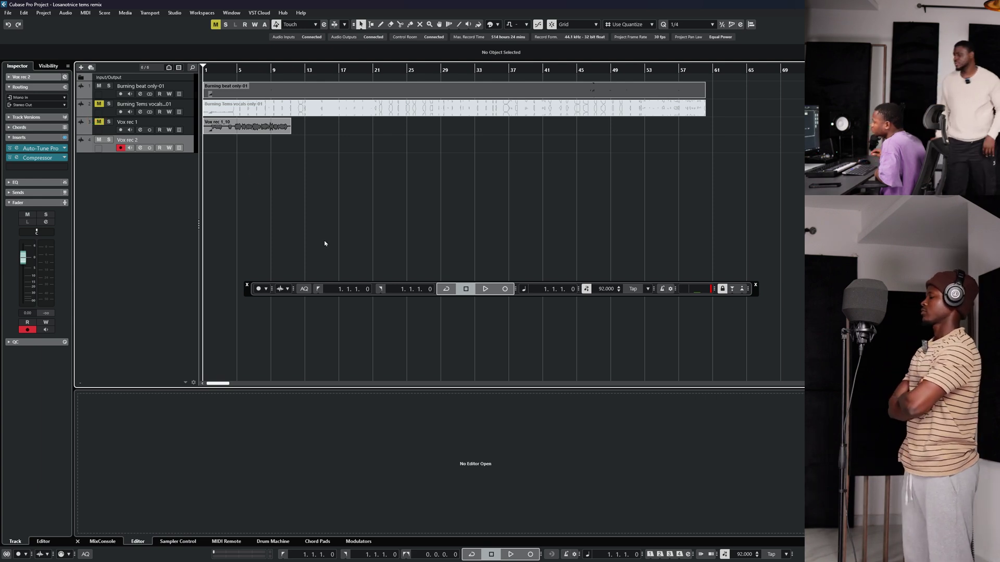
{"action": "left_click", "coordinate": [504, 288]}
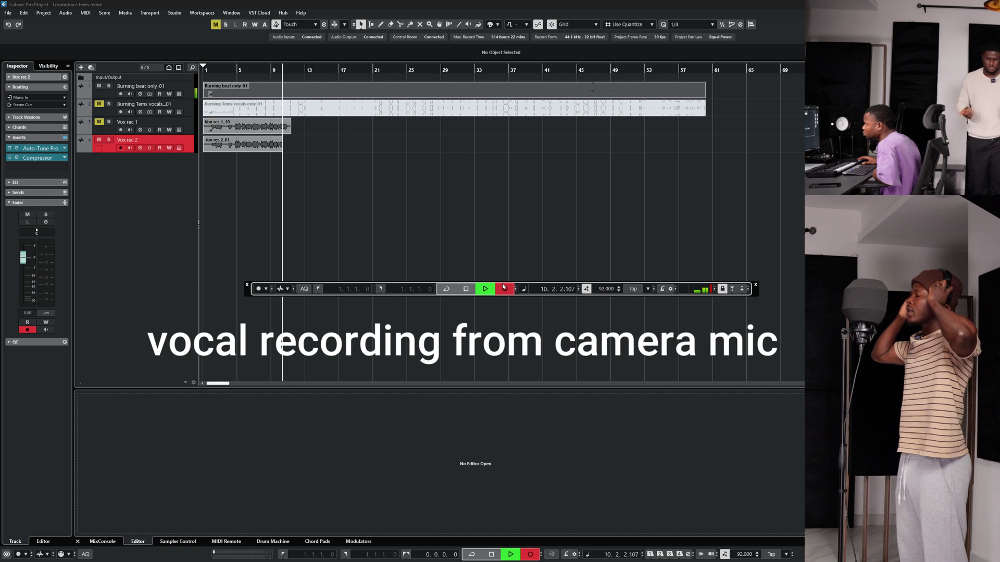
{"action": "left_click", "coordinate": [503, 287]}
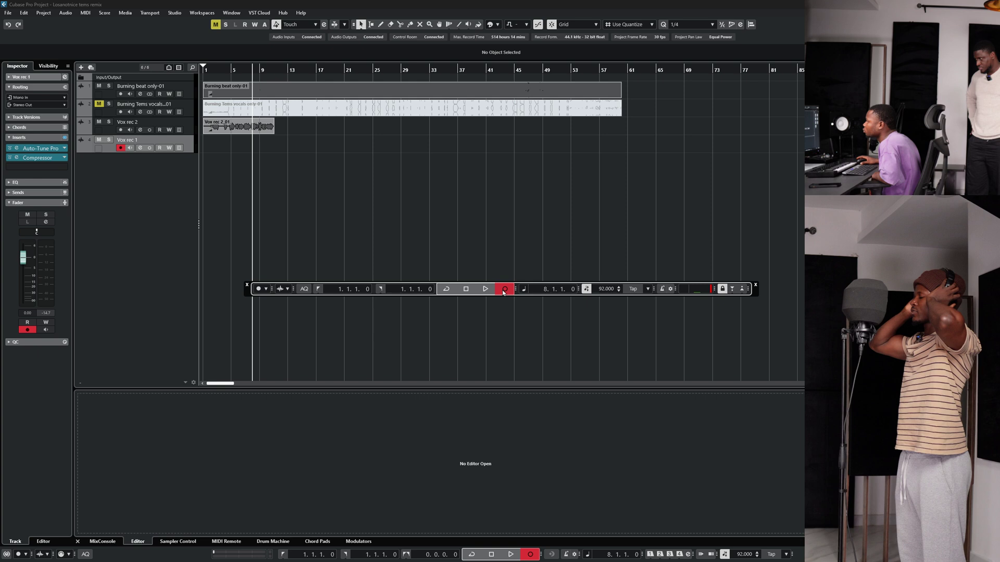
- Record a vocal take on Vox rec 1 from bar 8 to about bar 16 and play it back
{"action": "left_click", "coordinate": [505, 289]}
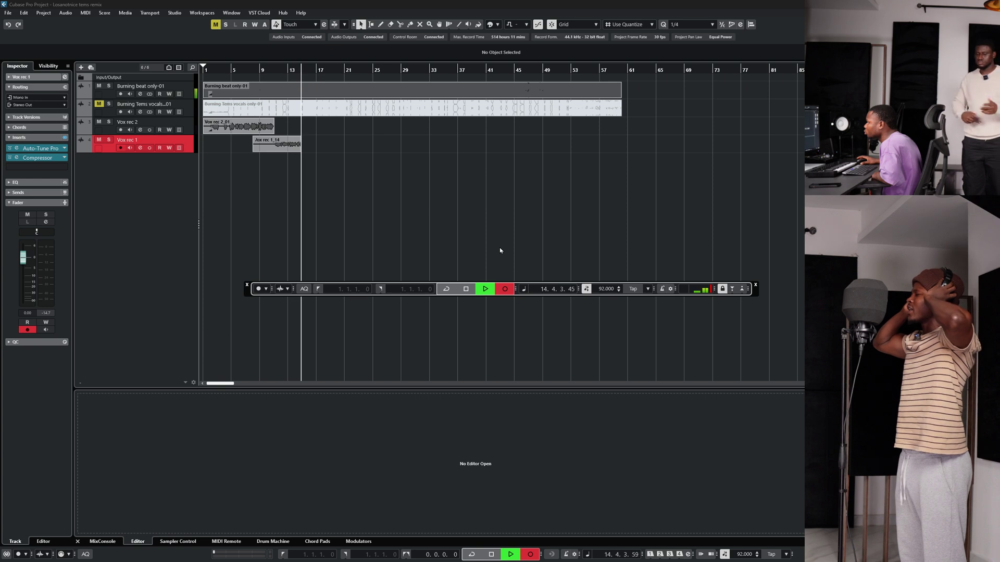
{"action": "left_click", "coordinate": [259, 69]}
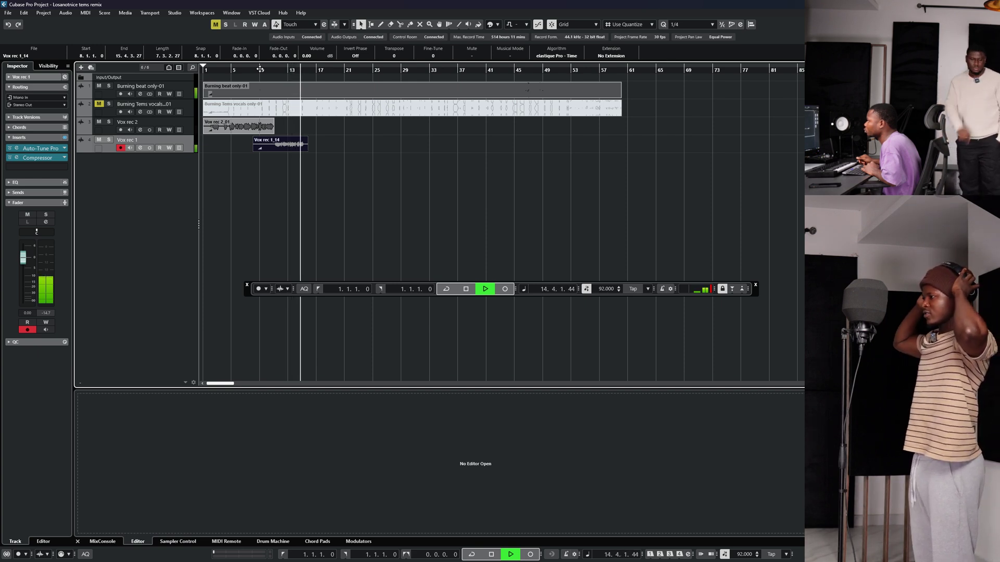
- Record a vocal take on Vox rec 1 (D) from bar 13 to about bar 19 and play it back twice
{"action": "left_click", "coordinate": [505, 289]}
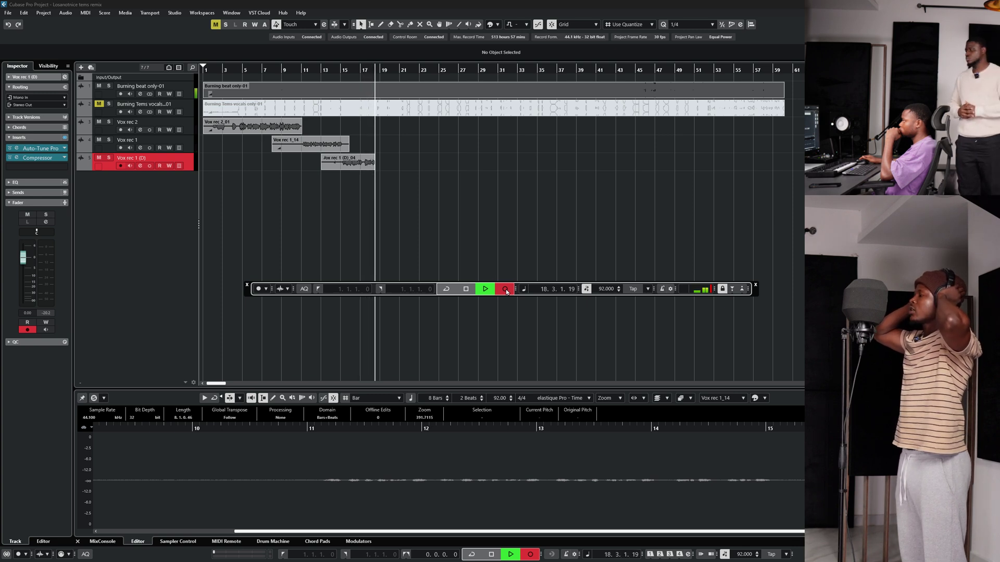
{"action": "left_click", "coordinate": [321, 69]}
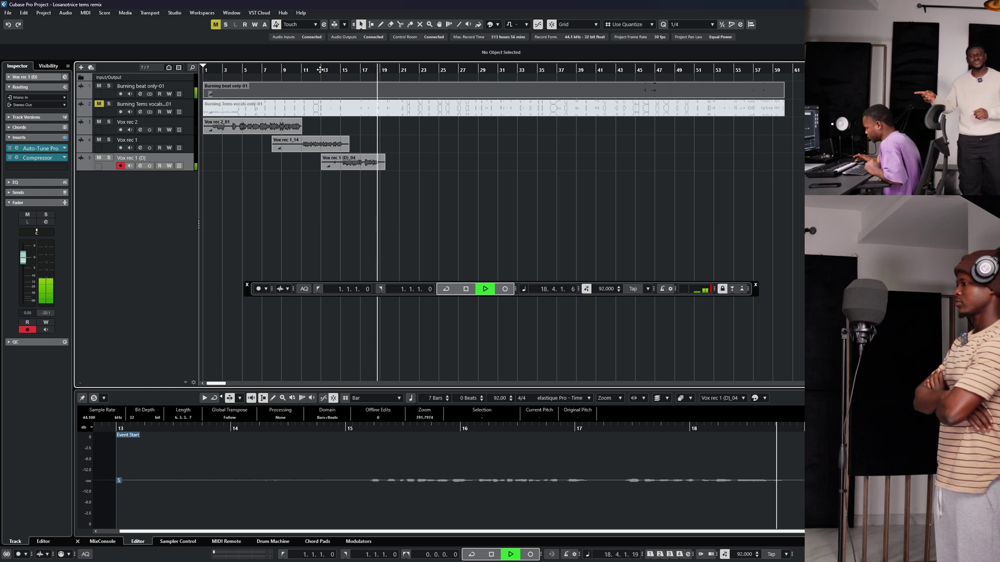
{"action": "key", "text": "space"}
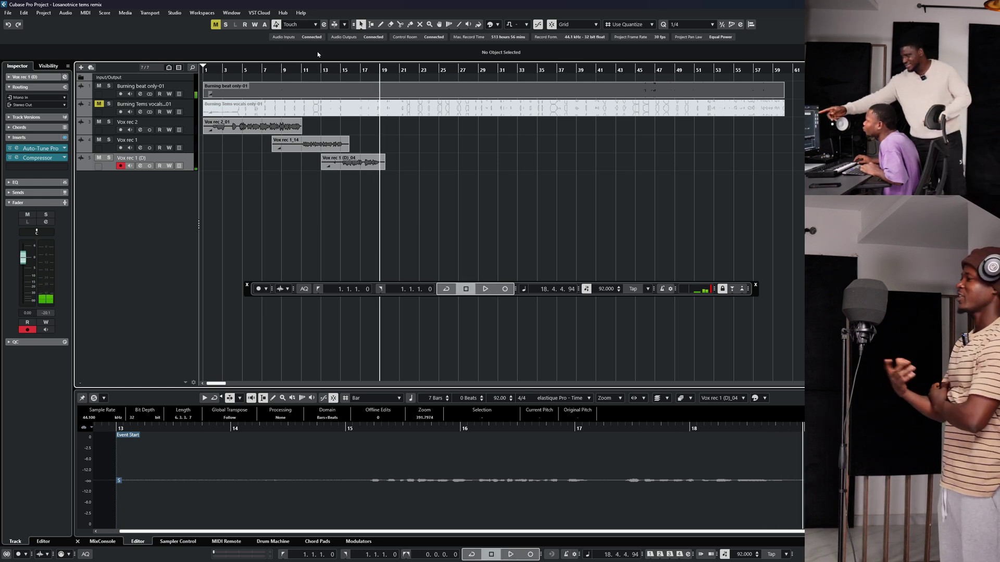
{"action": "left_click", "coordinate": [321, 69]}
{"action": "key", "text": "space"}
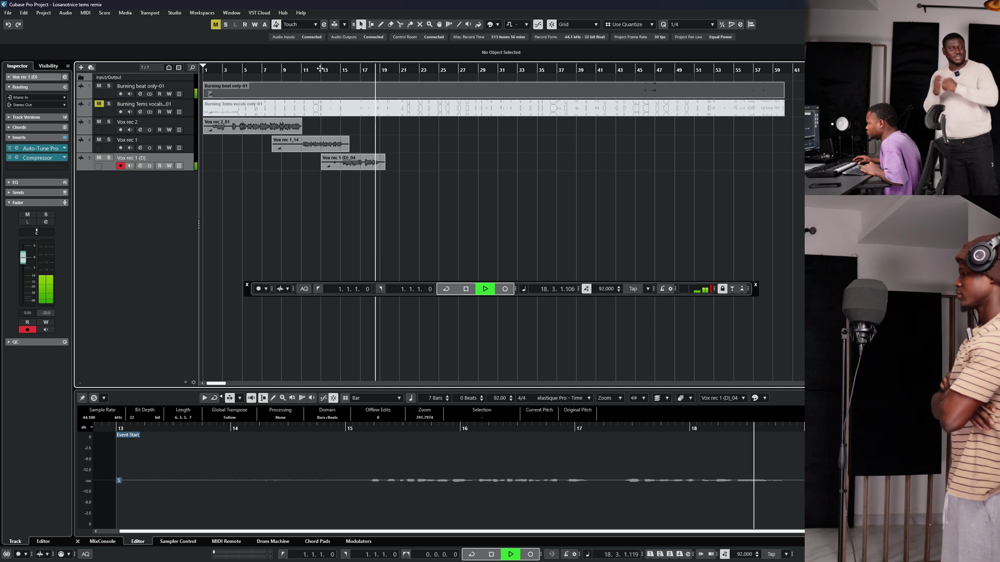
{"action": "key", "text": "space"}
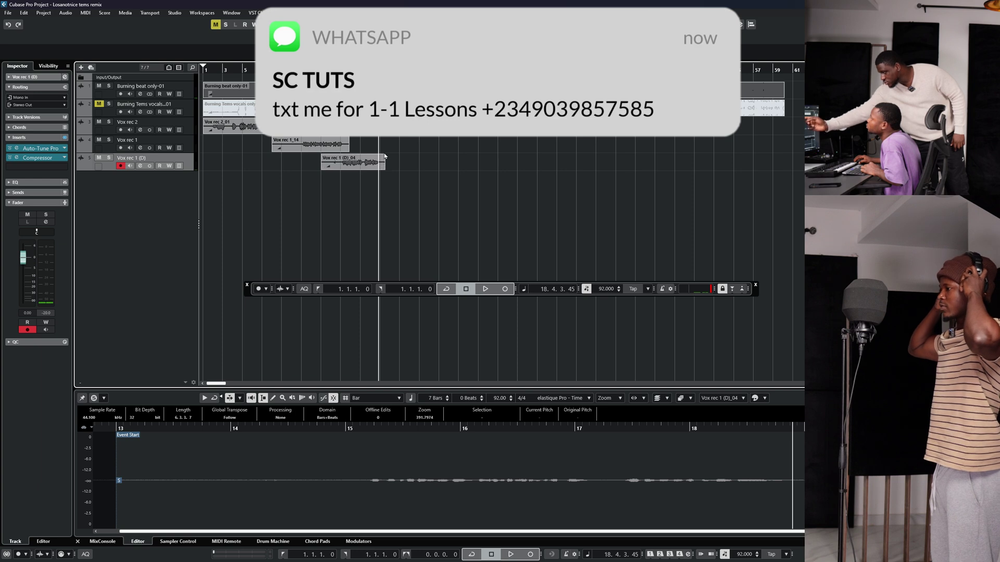
- Trim the end of the Vox rec 1 (D)_04 take to about bar 17 beat 3 and make Vox rec 2 the active track
{"action": "left_click_drag", "start_coordinate": [383, 165], "coordinate": [364, 165]}
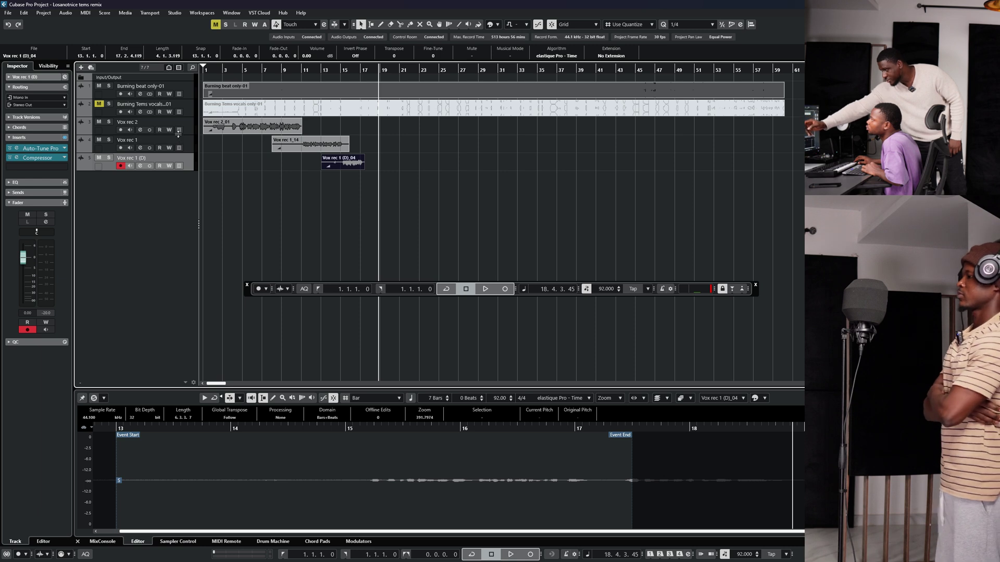
{"action": "left_click", "coordinate": [181, 123]}
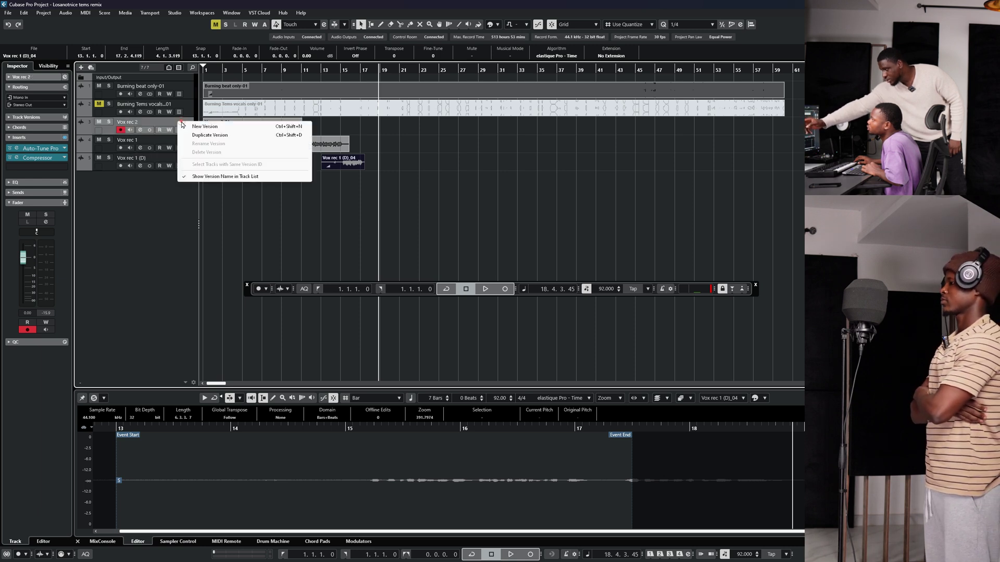
{"action": "left_click", "coordinate": [154, 123]}
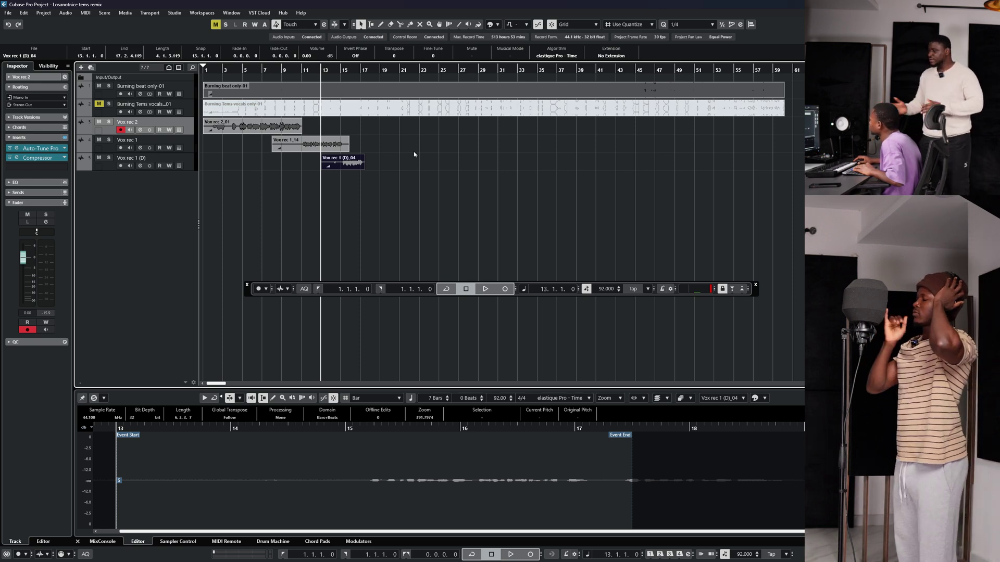
- Record a vocal take on Vox rec 2 from bar 13 to about bar 19 and play it back
{"action": "left_click", "coordinate": [505, 290]}
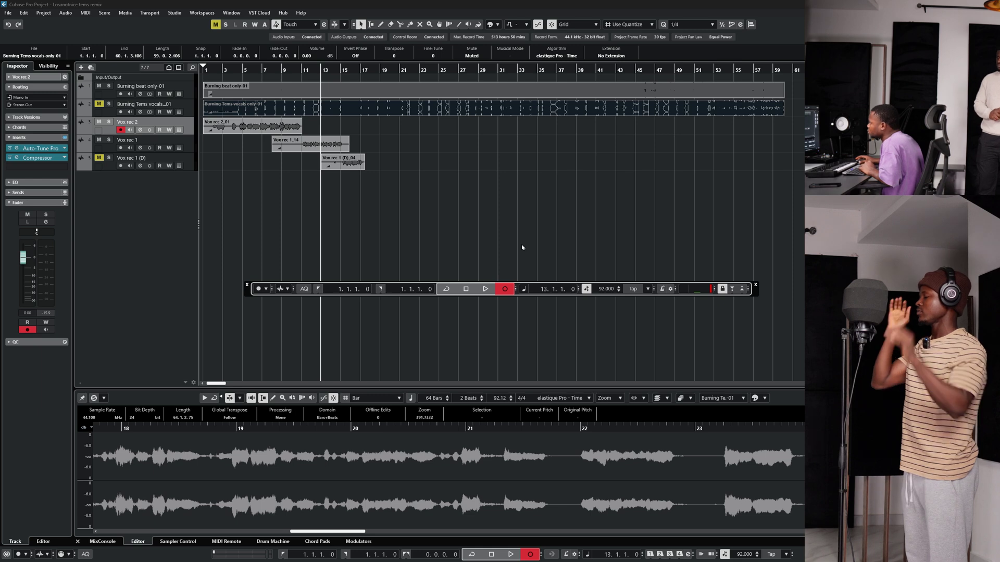
{"action": "key", "text": "space"}
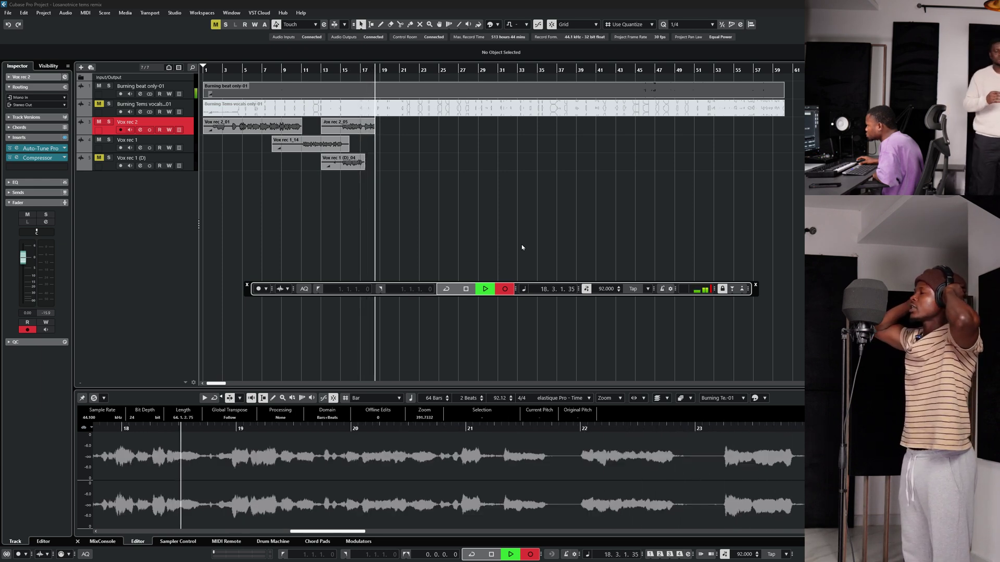
{"action": "key", "text": "space"}
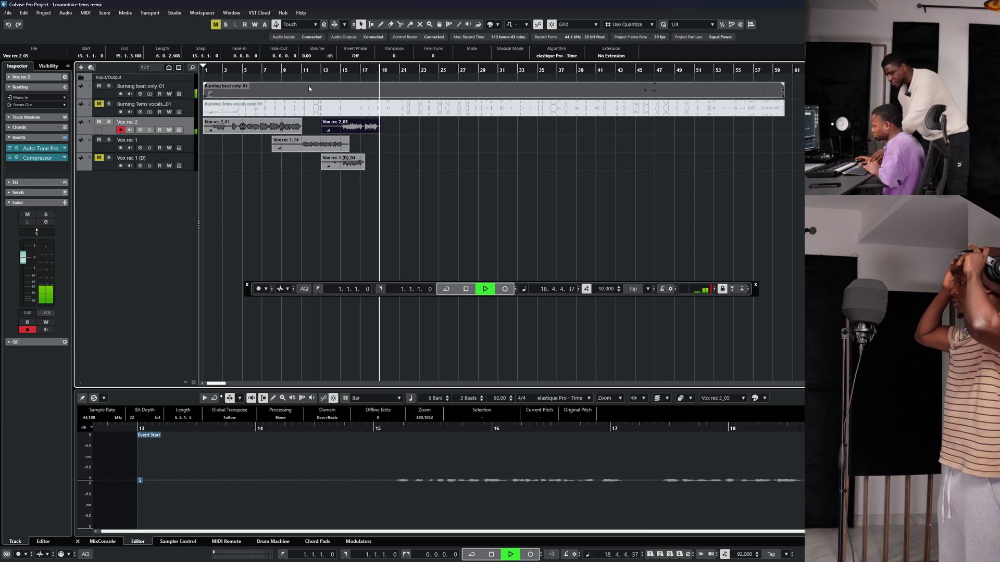
{"action": "key", "text": "space"}
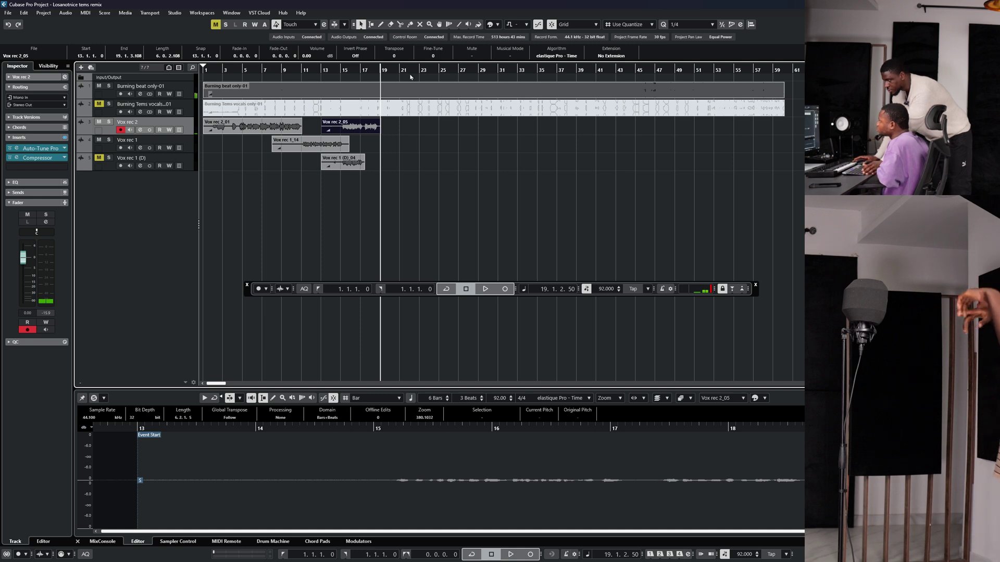
- Trim the start of the Vox rec 2_05 take to bar 17 beat 2 and move it onto the Vox rec 1 (D) track
{"action": "scroll", "coordinate": [296, 156], "scroll_direction": "up", "scroll_amount": 5}
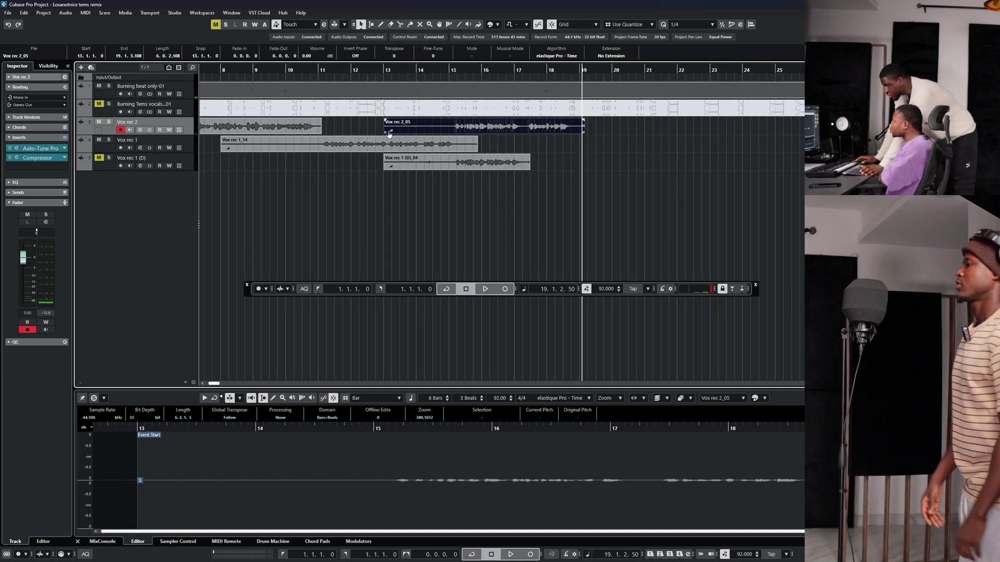
{"action": "left_click_drag", "start_coordinate": [387, 132], "coordinate": [544, 160]}
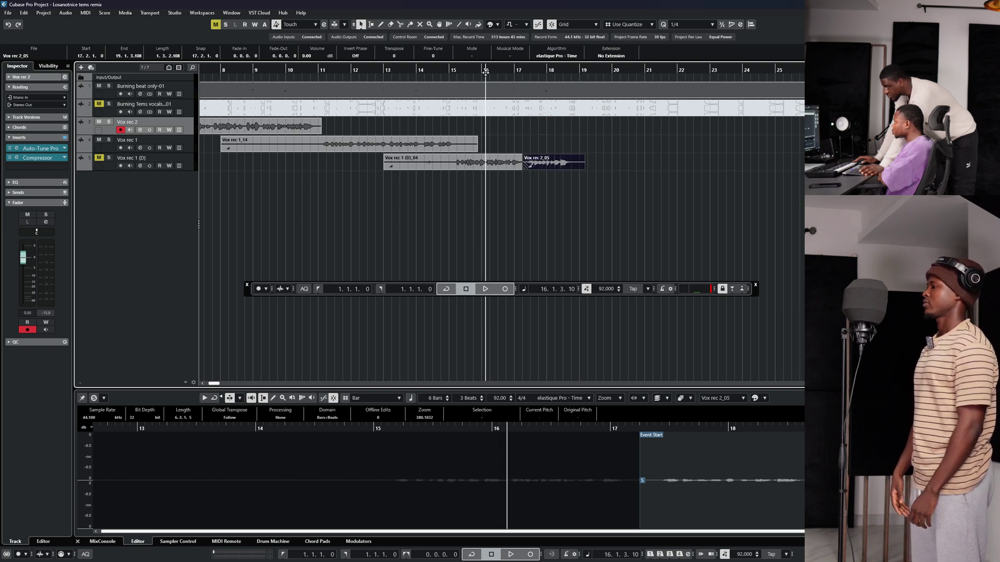
- Unmute Vox rec 1 (D) and play the joined takes from bar 14 beat 4 to check the transition
{"action": "key", "text": "space"}
{"action": "left_click", "coordinate": [509, 141]}
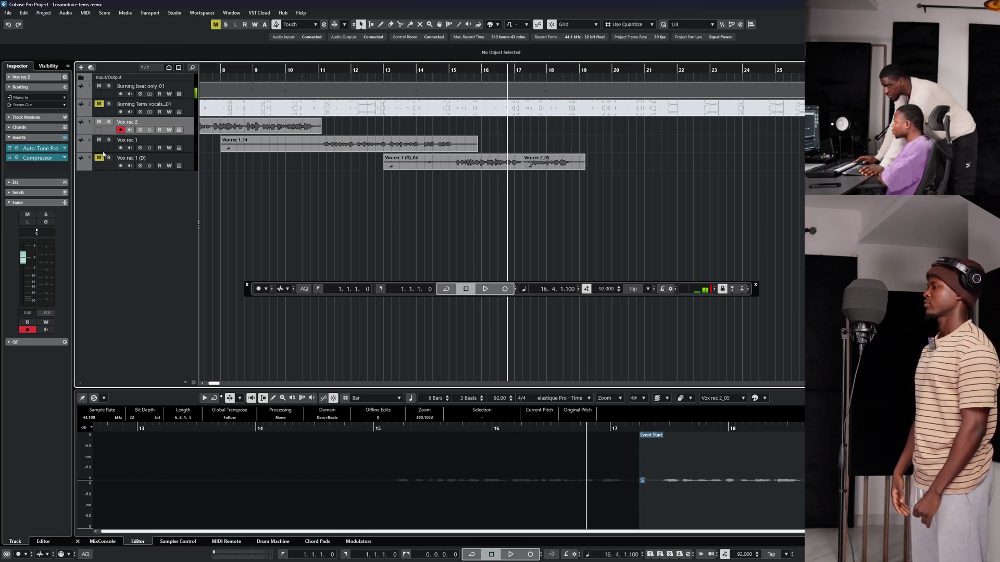
{"action": "left_click", "coordinate": [101, 158]}
{"action": "left_click", "coordinate": [444, 71]}
{"action": "key", "text": "space"}
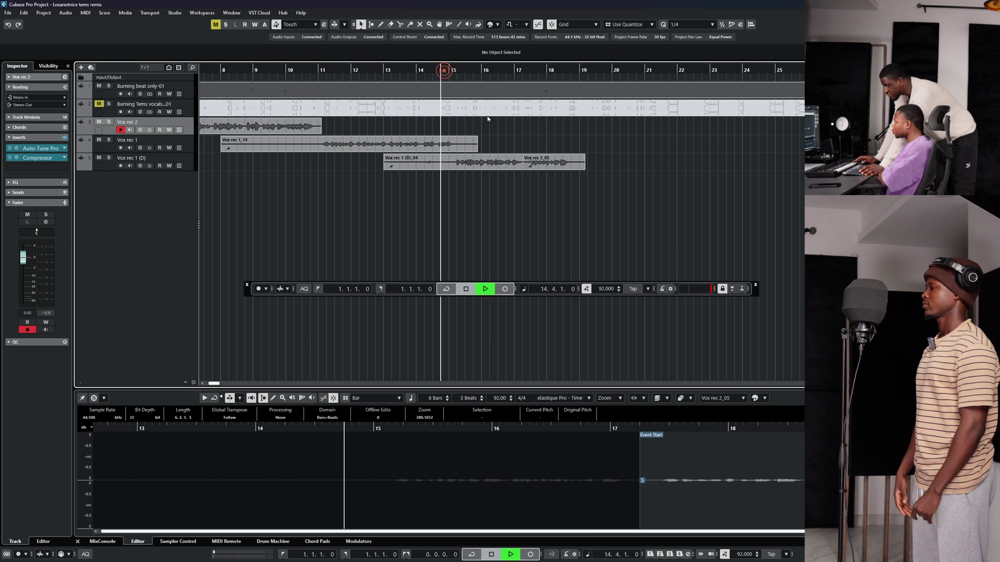
{"action": "left_click", "coordinate": [470, 165]}
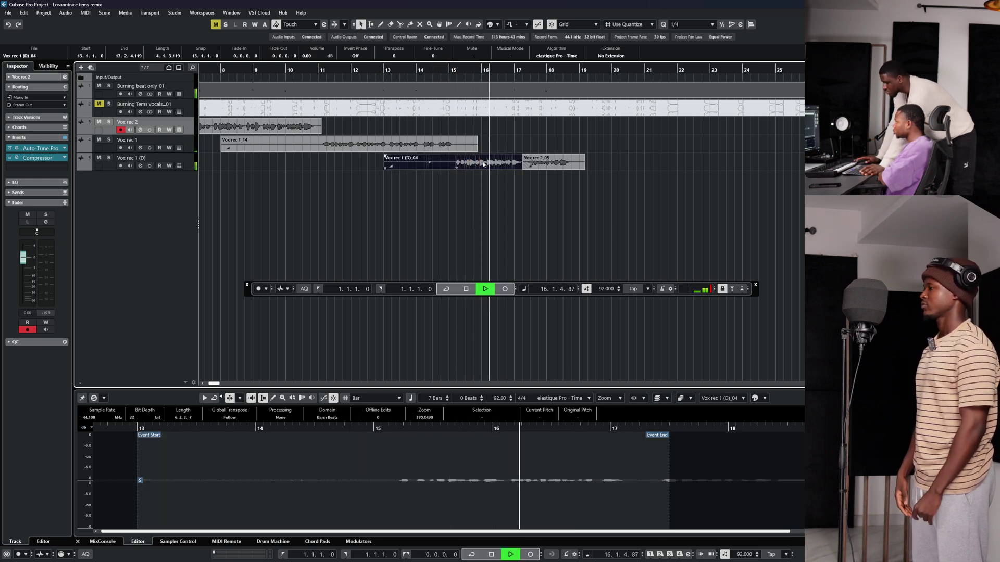
{"action": "left_click", "coordinate": [542, 134]}
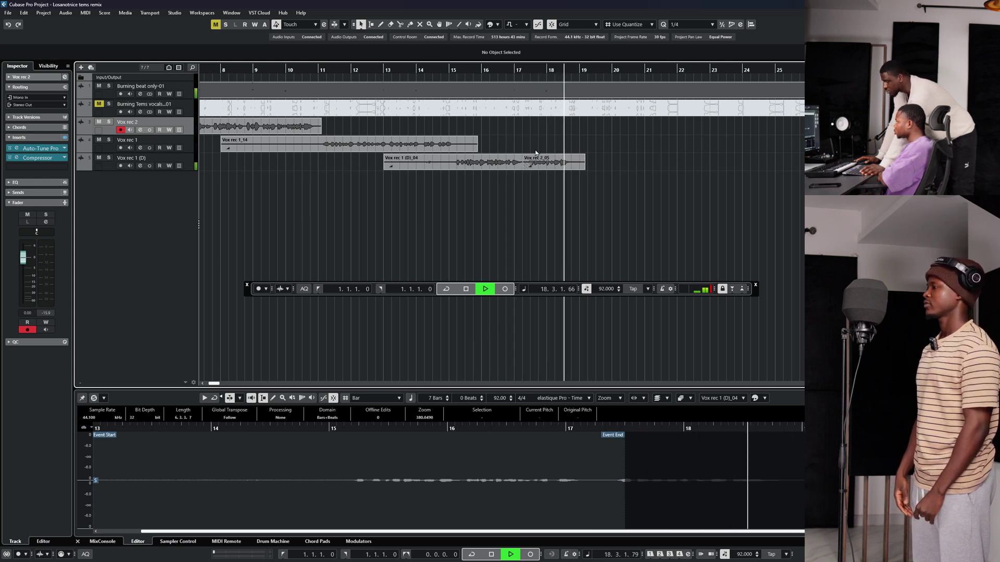
{"action": "key", "text": "space"}
- Open the Vox rec 2_05 event from about bar 17 beat 3 and turn on VariAudio editing for it
{"action": "left_click", "coordinate": [527, 73]}
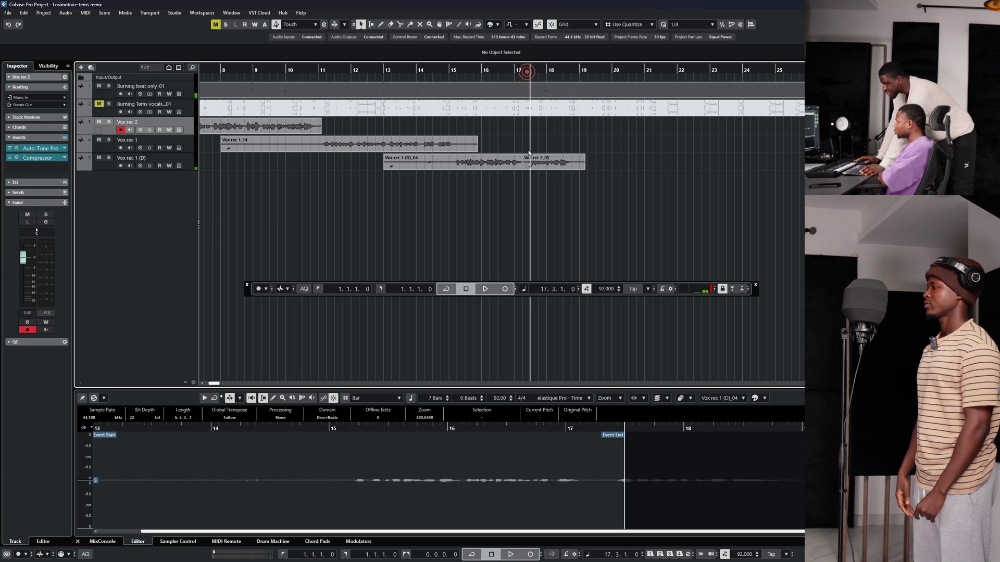
{"action": "left_click", "coordinate": [543, 164]}
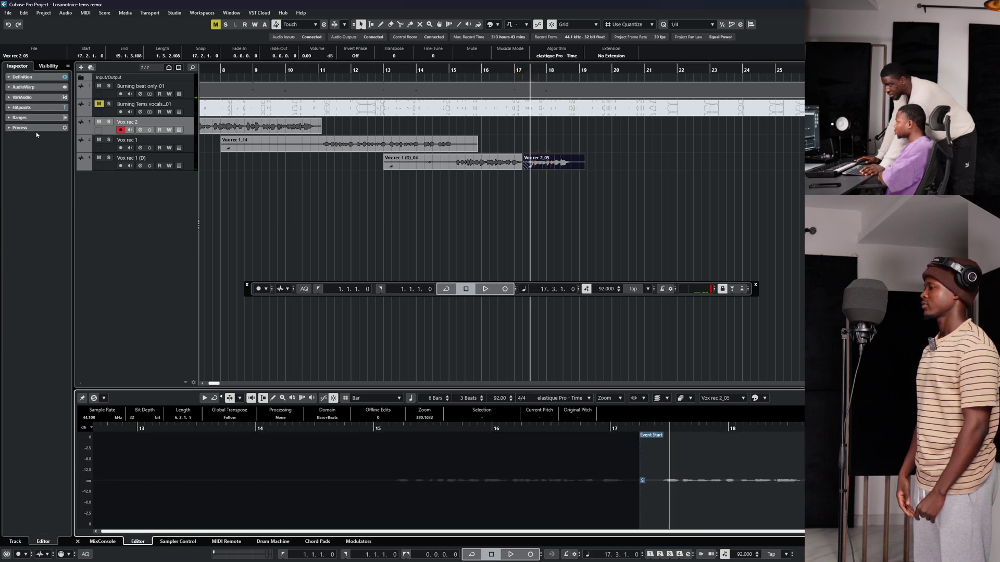
{"action": "left_click", "coordinate": [30, 98]}
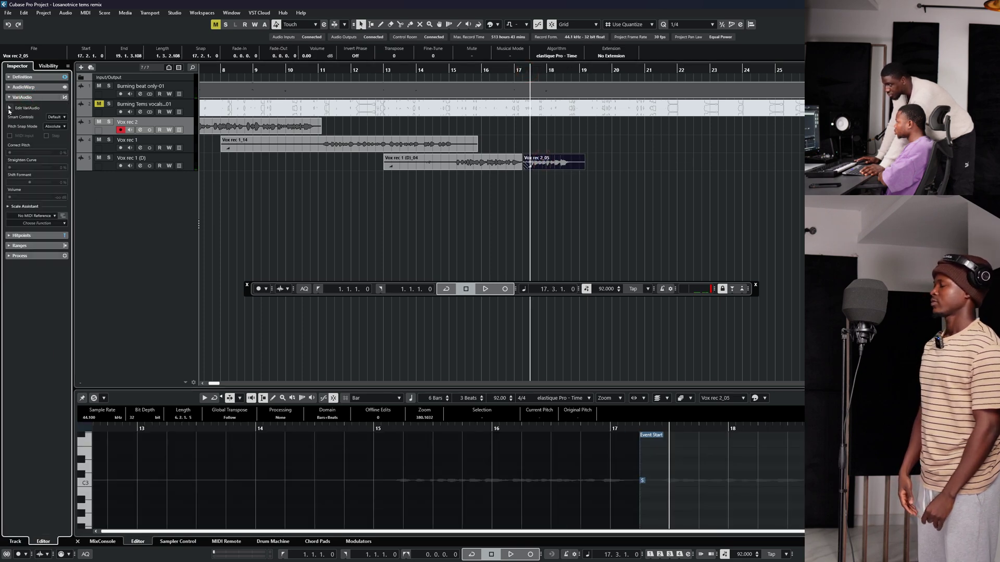
{"action": "left_click", "coordinate": [9, 108]}
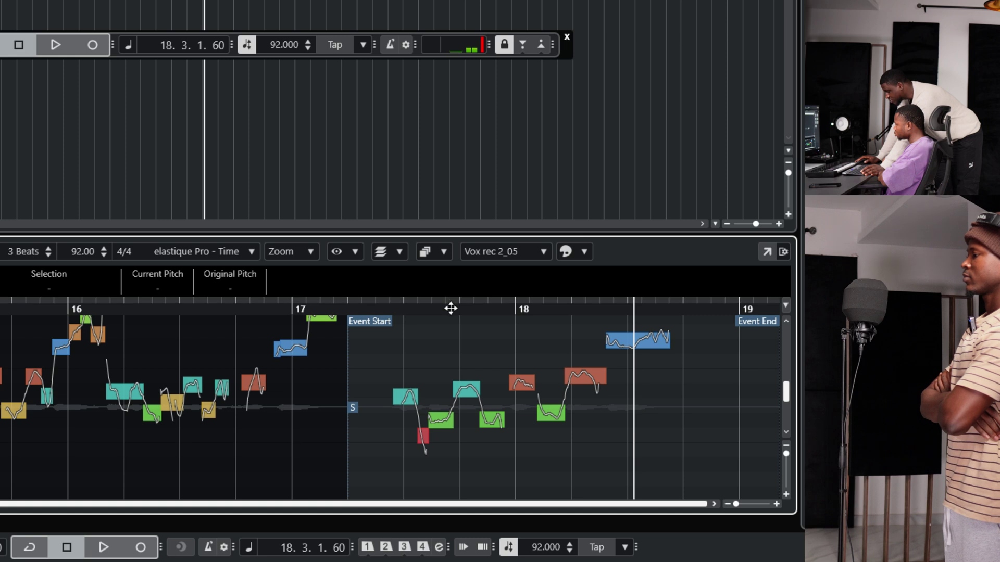
- Audition the vocal from bar 18, set the E2 segment at 18.2 to F#2, and play the change
{"action": "left_click", "coordinate": [451, 309]}
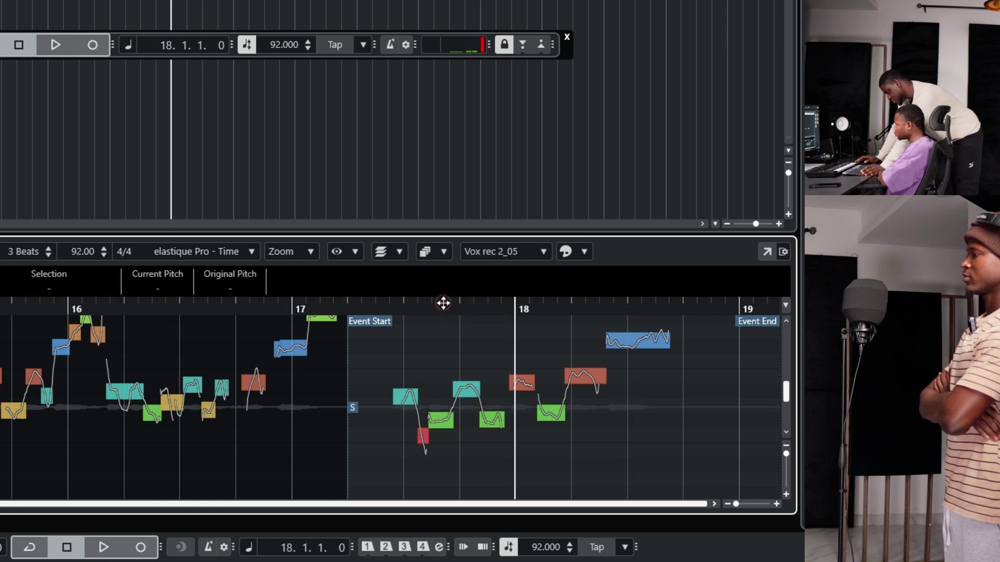
{"action": "key", "text": "space"}
{"action": "key", "text": "space"}
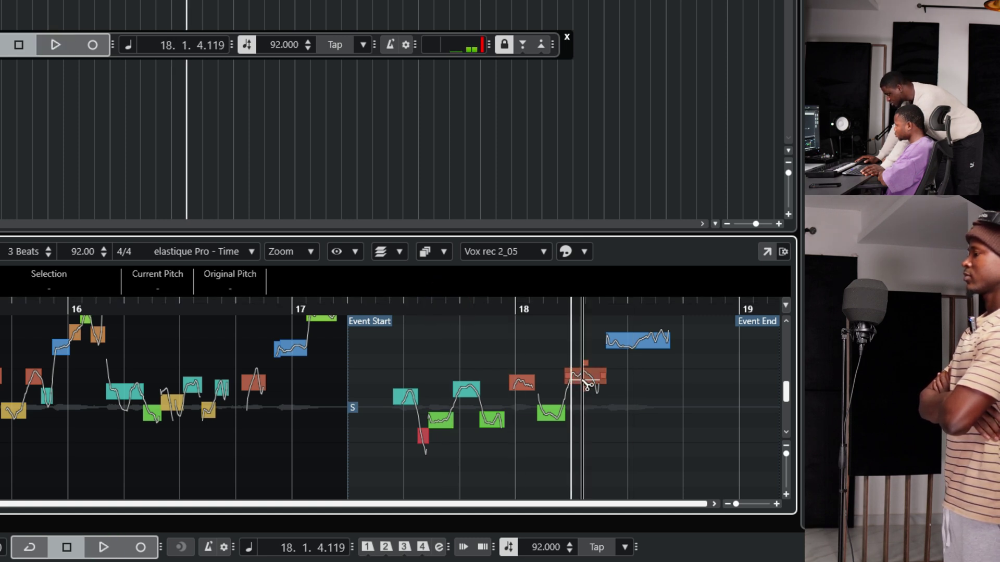
{"action": "scroll", "coordinate": [580, 382], "scroll_direction": "up", "scroll_amount": 3}
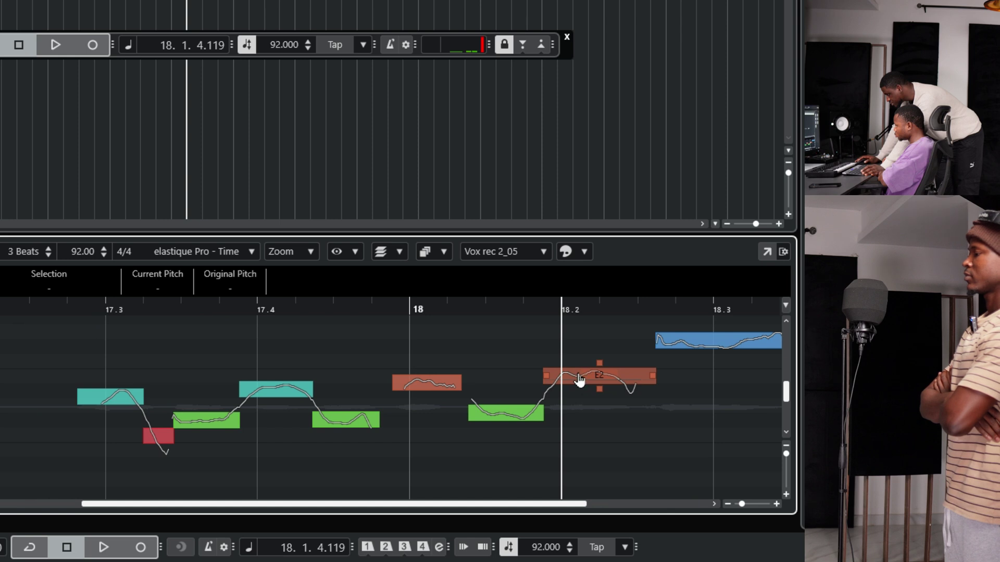
{"action": "left_click_drag", "start_coordinate": [580, 380], "coordinate": [573, 434]}
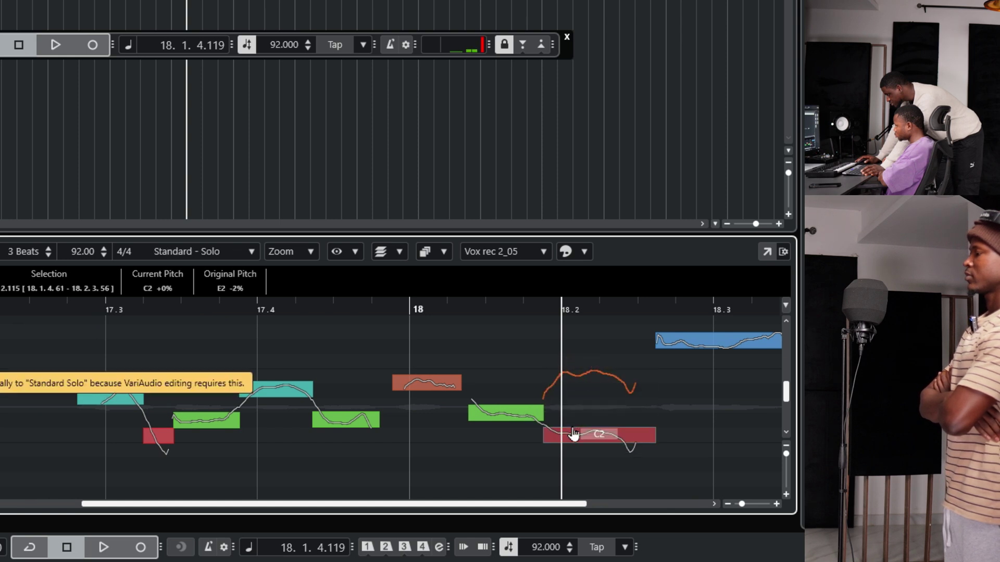
{"action": "double_click", "coordinate": [370, 306]}
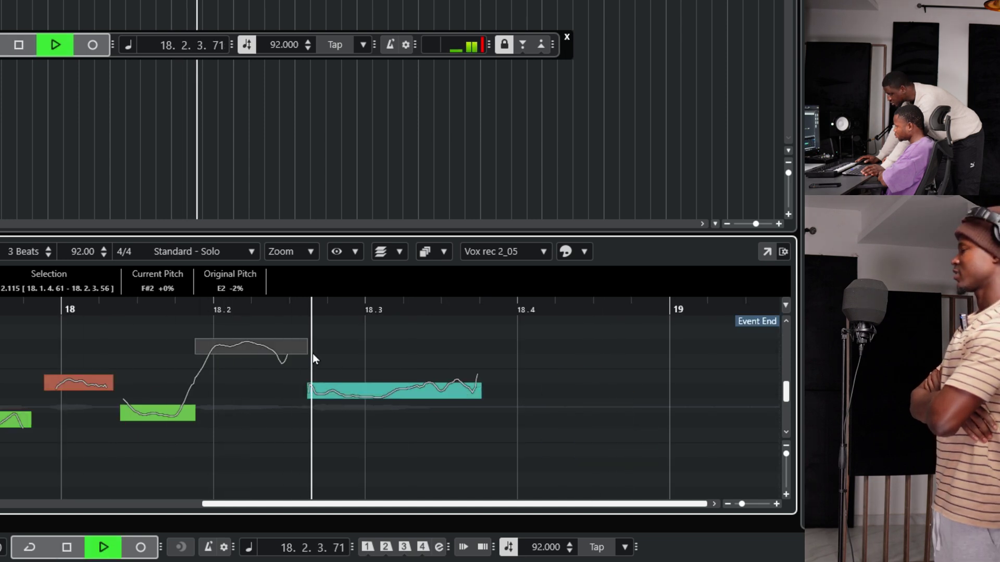
{"action": "key", "text": "space"}
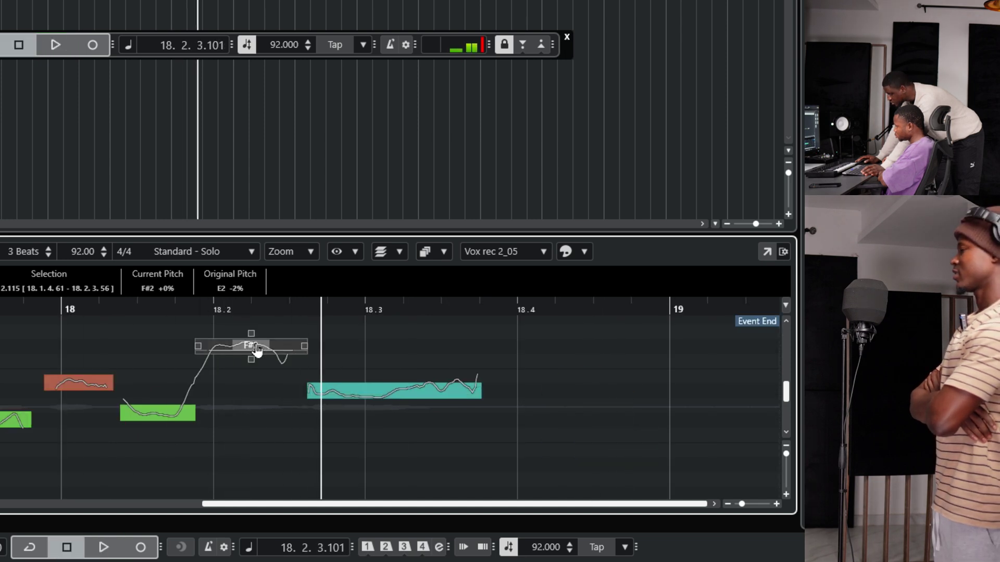
- Set the last vocal segment around 18.3 to G2 and play the phrase from bar 18
{"action": "mouse_move", "coordinate": [257, 350]}
{"action": "left_mouse_down"}
{"action": "mouse_move", "coordinate": [245, 333]}
{"action": "mouse_move", "coordinate": [245, 354]}
{"action": "left_mouse_up"}
{"action": "key", "text": "space"}
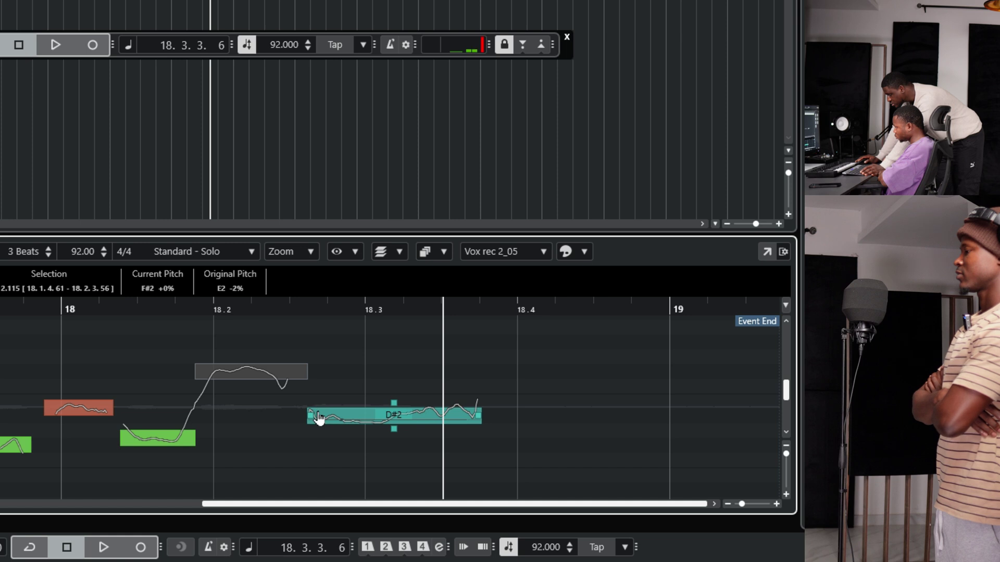
{"action": "left_click_drag", "start_coordinate": [318, 418], "coordinate": [324, 364]}
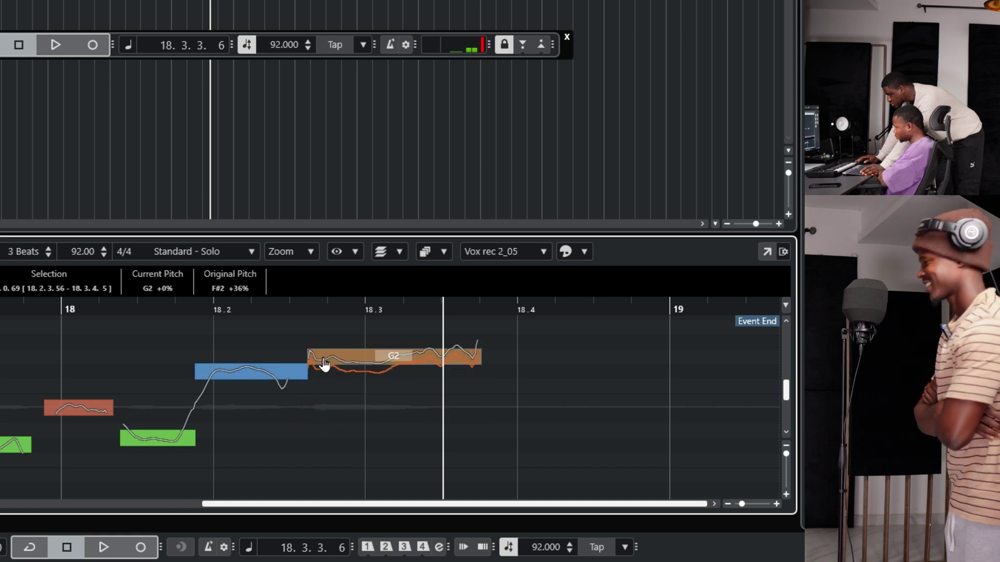
{"action": "left_click", "coordinate": [118, 312]}
{"action": "key", "text": "space"}
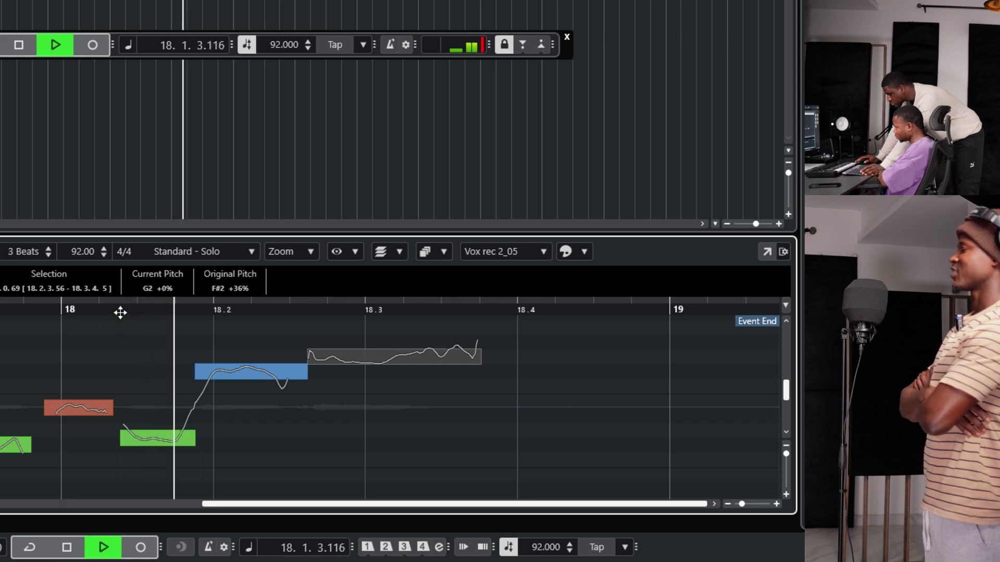
{"action": "key", "text": "space"}
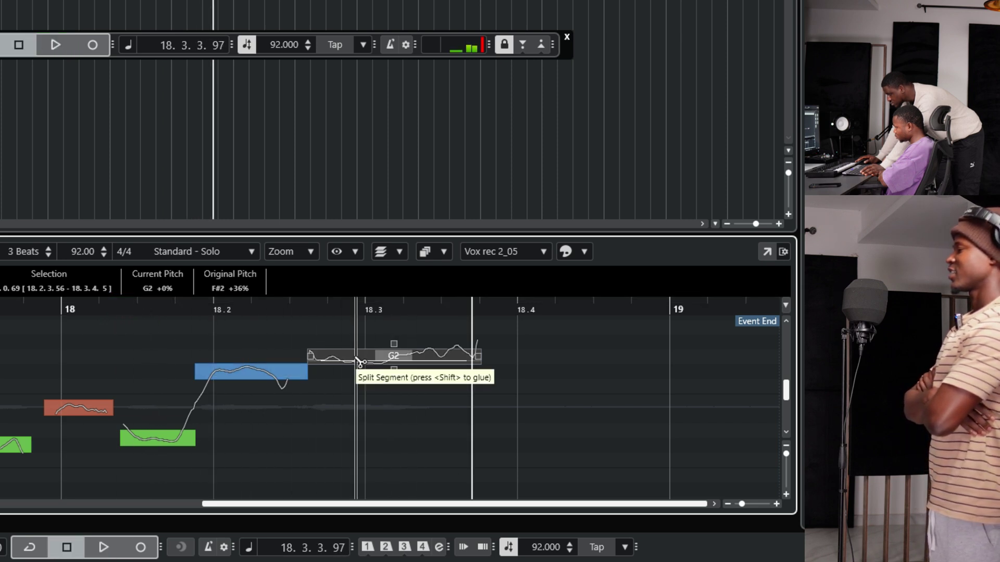
- Set the last vocal segment around 18.3 to F#2 and return the playhead to bar 18
{"action": "left_click_drag", "start_coordinate": [352, 357], "coordinate": [345, 374]}
{"action": "left_click", "coordinate": [186, 307]}
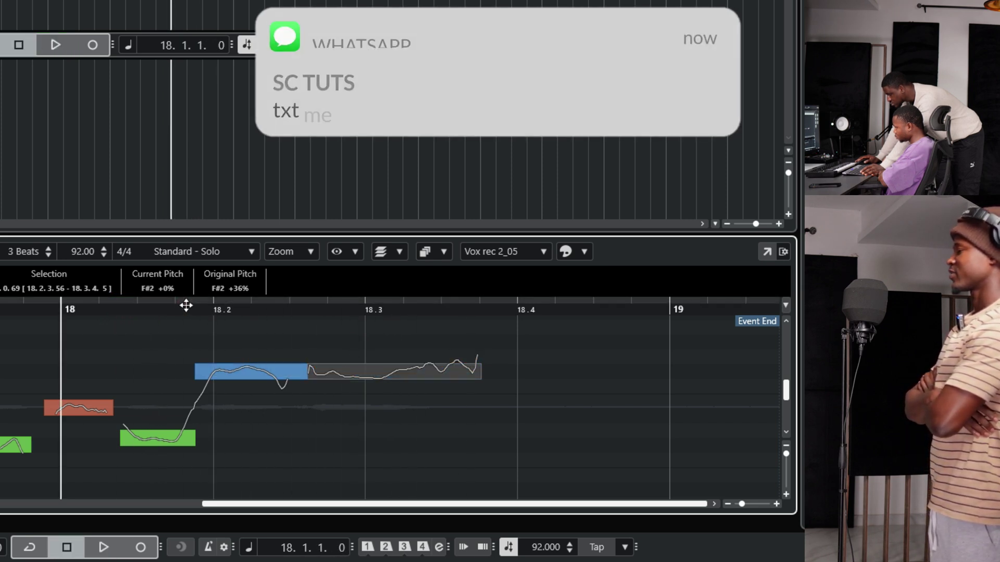
- Play the phrase from bar 18, set the last vocal segment around 18.3 to G#2, and audition the change from just before 18.2
{"action": "key", "text": "space"}
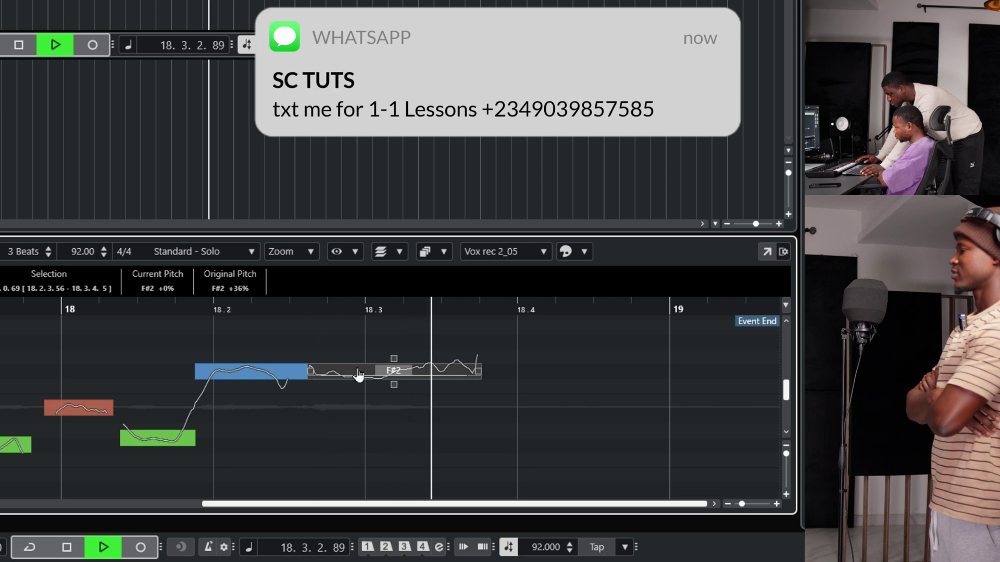
{"action": "key", "text": "space"}
{"action": "left_click_drag", "start_coordinate": [356, 370], "coordinate": [358, 349]}
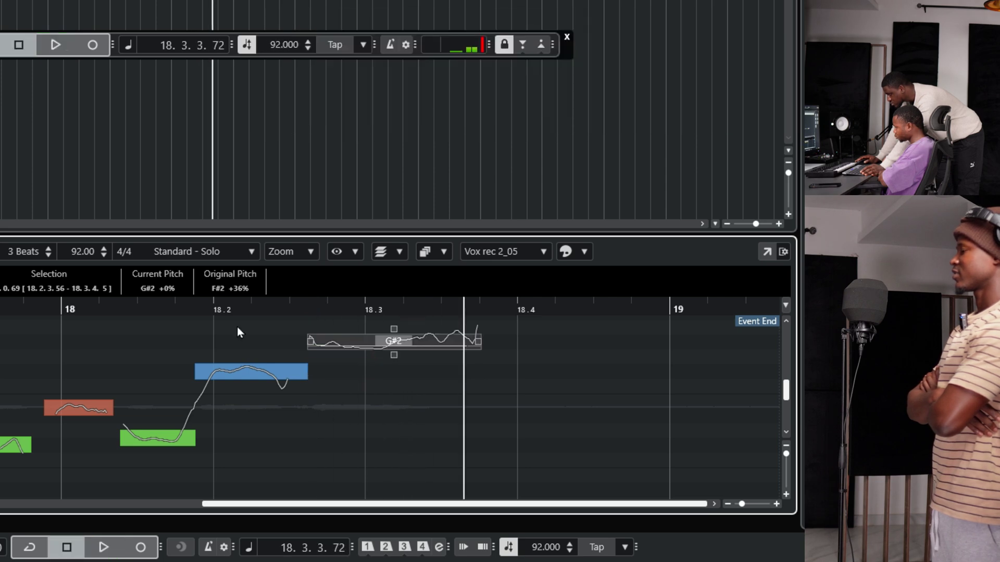
{"action": "left_click", "coordinate": [178, 308]}
{"action": "key", "text": "space"}
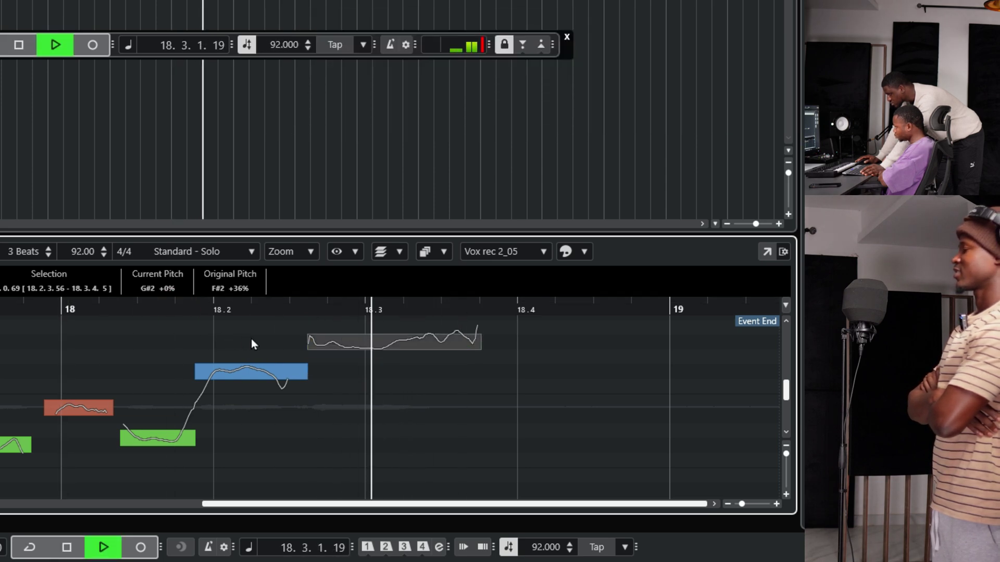
{"action": "key", "text": "space"}
{"action": "left_click", "coordinate": [105, 306]}
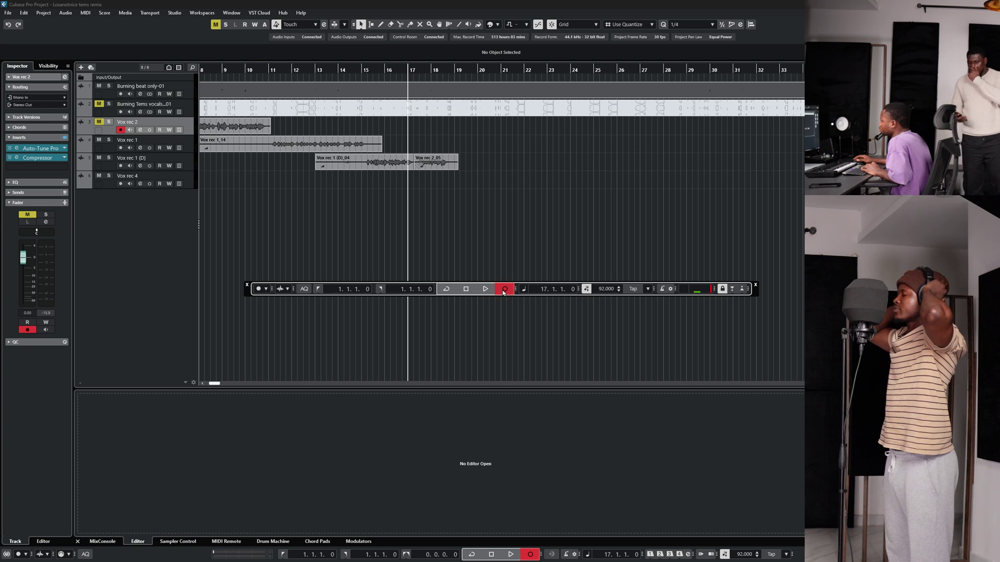
- Record a new vocal take on the Vox rec 2 track from bar 17 to about bar 23
{"action": "left_click", "coordinate": [503, 290]}
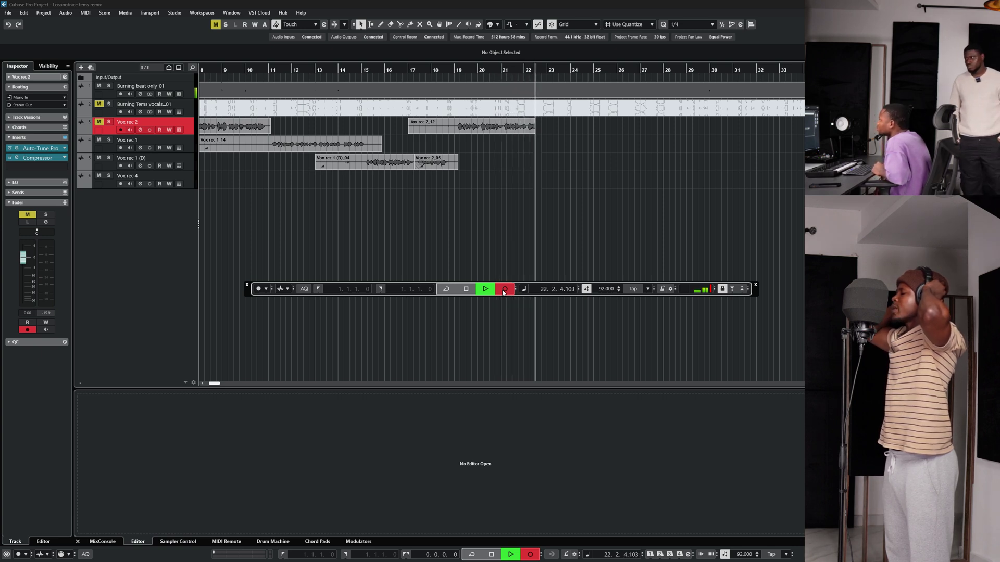
{"action": "left_click", "coordinate": [505, 289]}
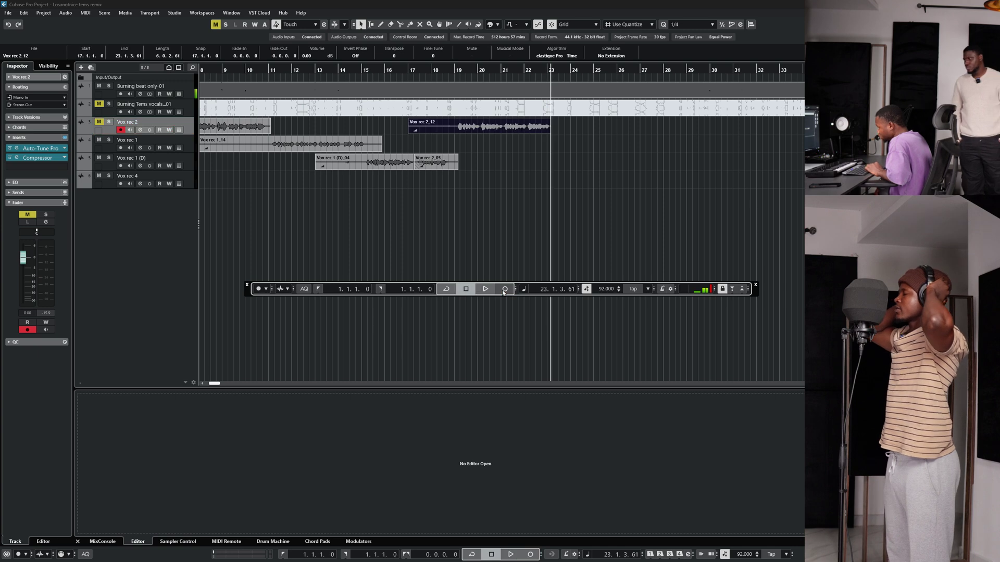
{"action": "key", "text": "space"}
{"action": "key", "text": "space"}
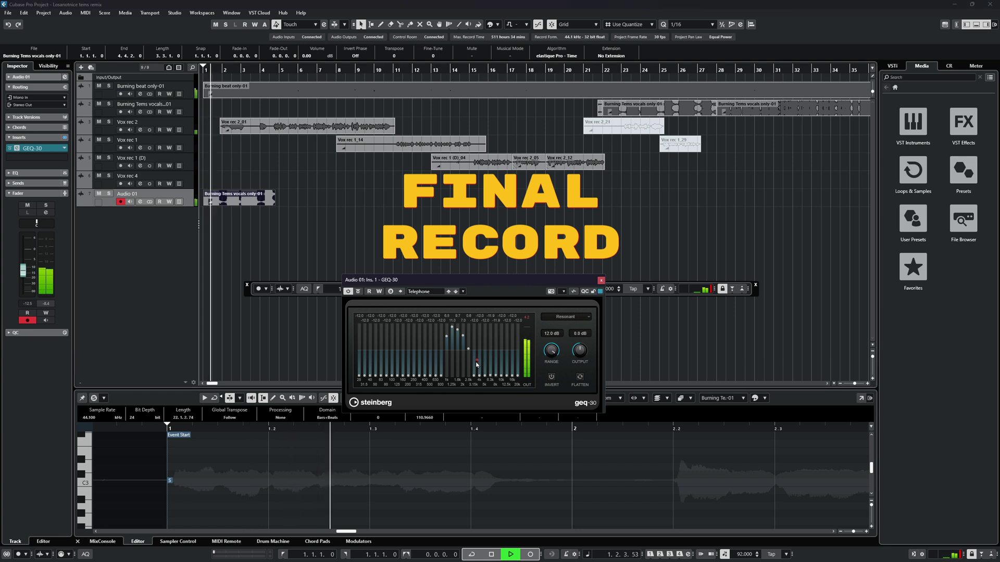
- Raise the GEQ-30 bands just above 2.5 kHz on the Audio 01 track during playback, and clear the event selection
{"action": "mouse_move", "coordinate": [477, 365]}
{"action": "left_mouse_down"}
{"action": "mouse_move", "coordinate": [464, 357]}
{"action": "mouse_move", "coordinate": [479, 364]}
{"action": "left_mouse_up"}
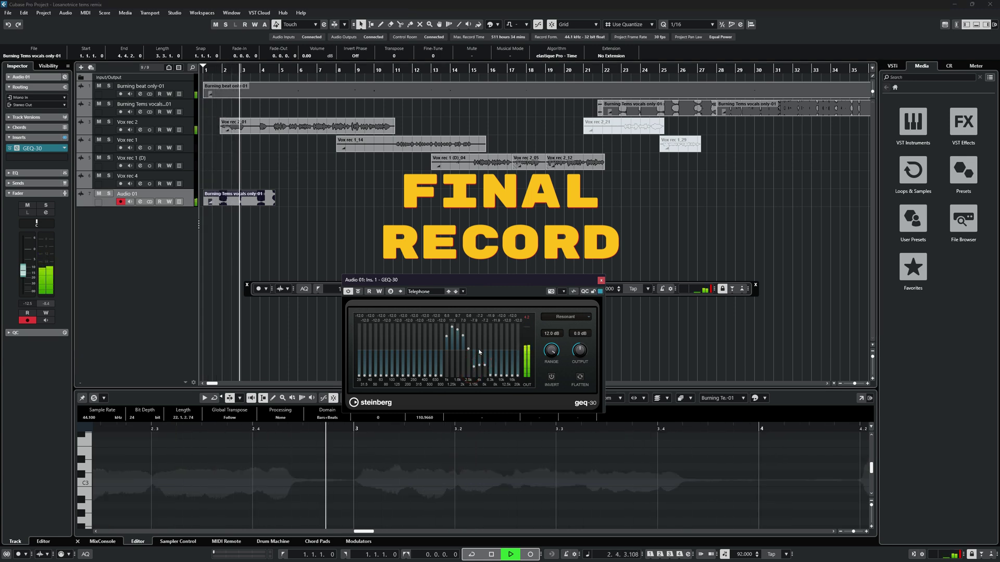
{"action": "left_click", "coordinate": [430, 211]}
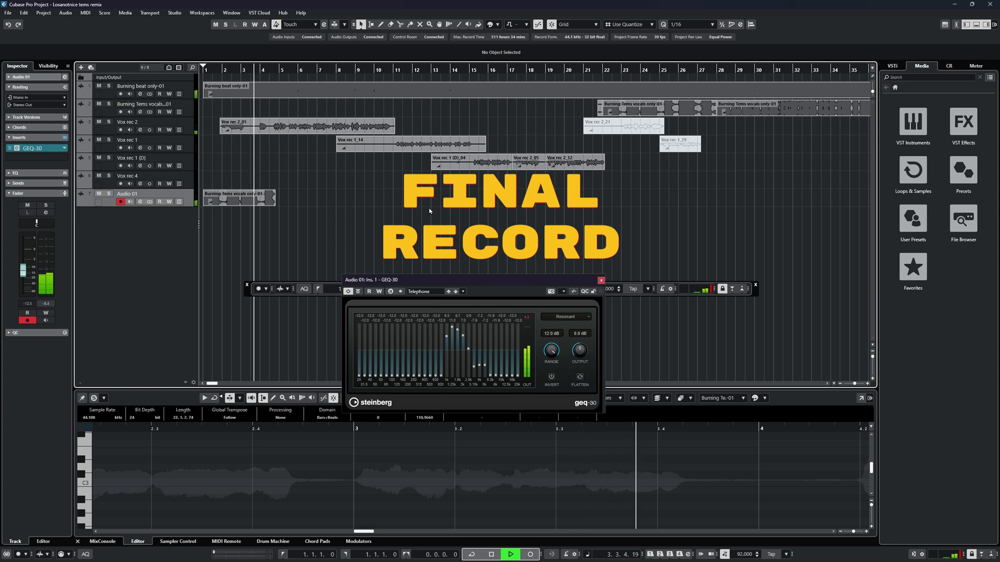